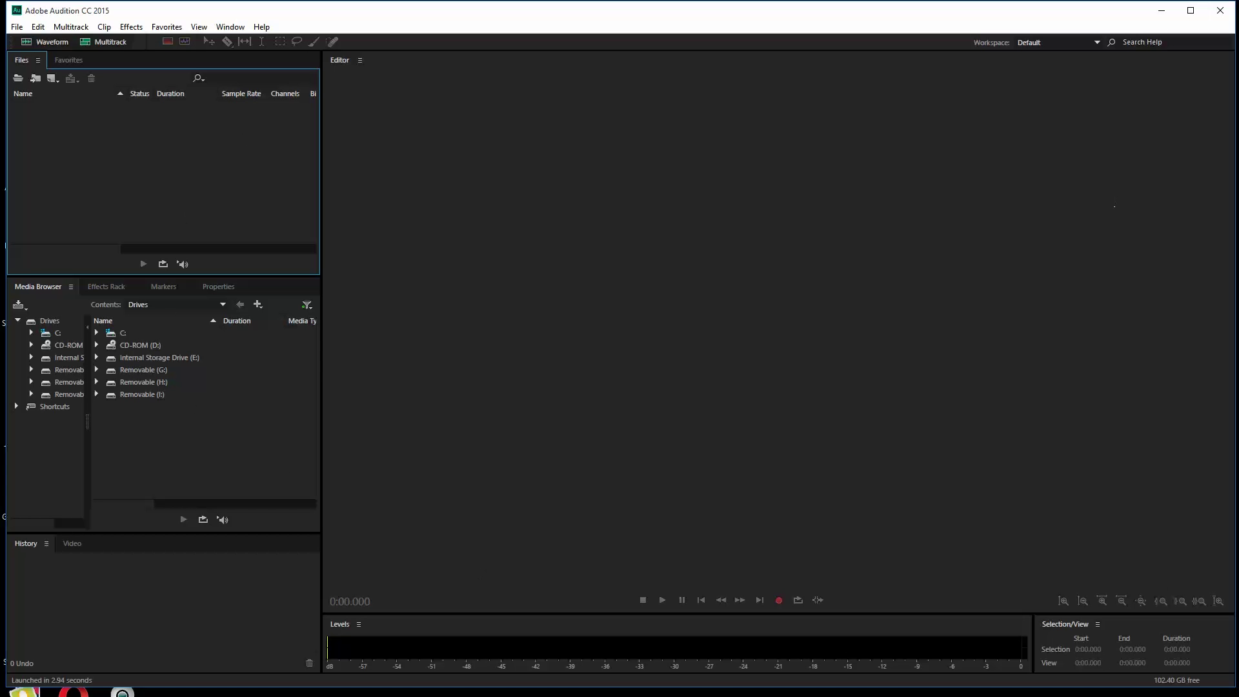
Import STE-007.mp3 from File Explorer into Audition's Files panel and return to Audition.
left_click_drag(1238, 123, 1024, 107)
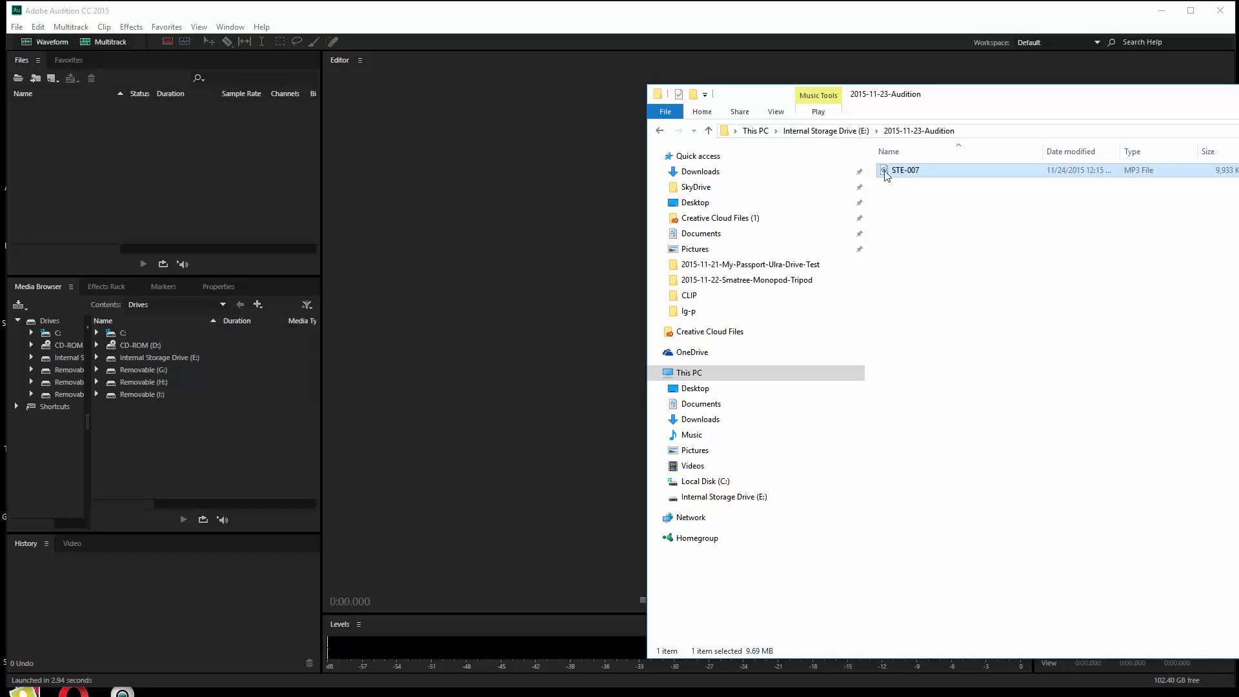
left_click_drag(884, 171, 250, 187)
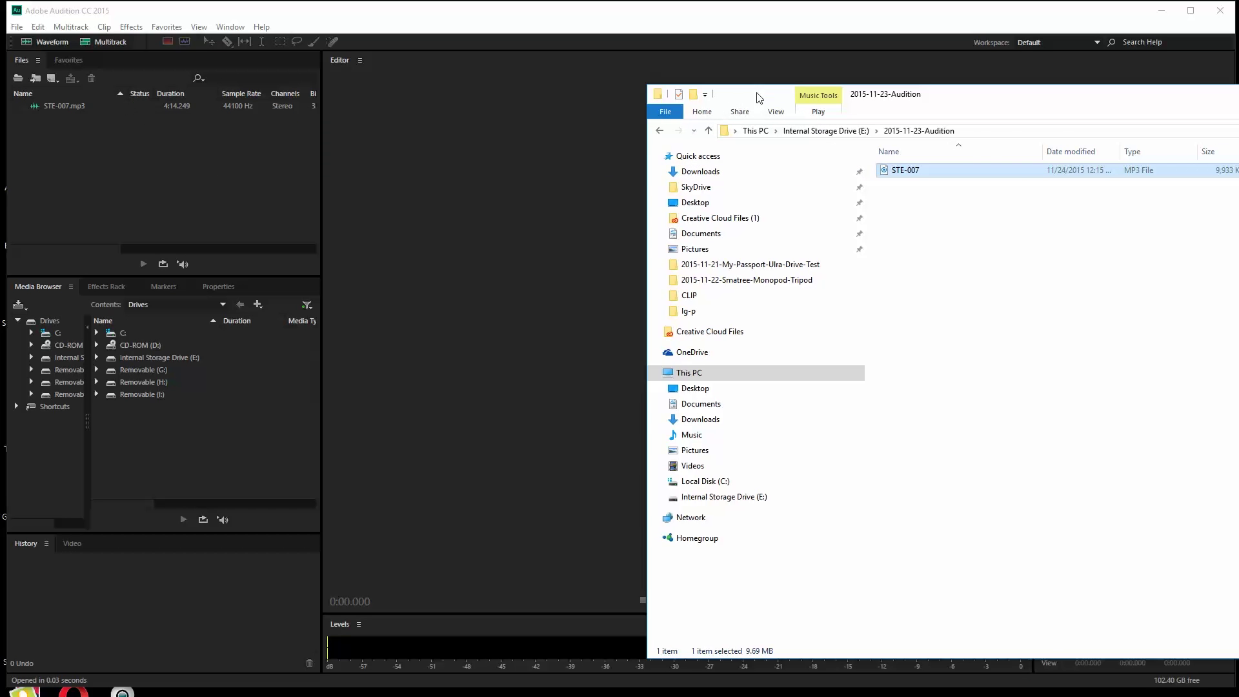
left_click(241, 119)
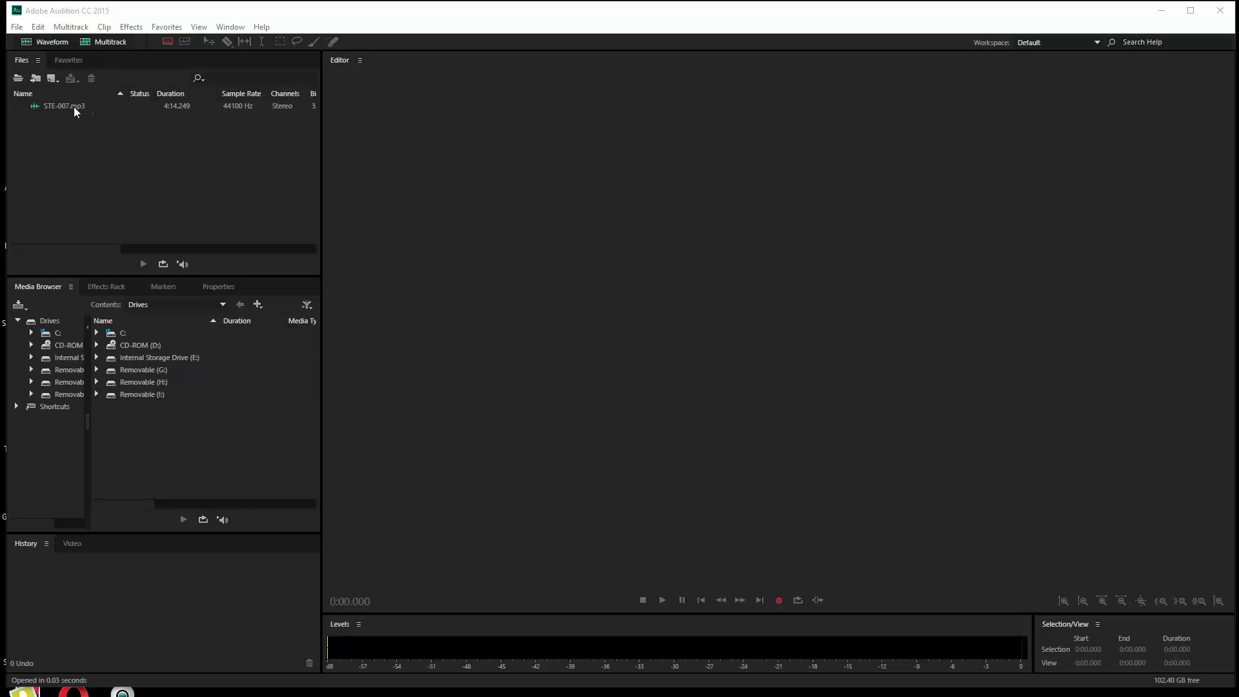
right_click(34, 106)
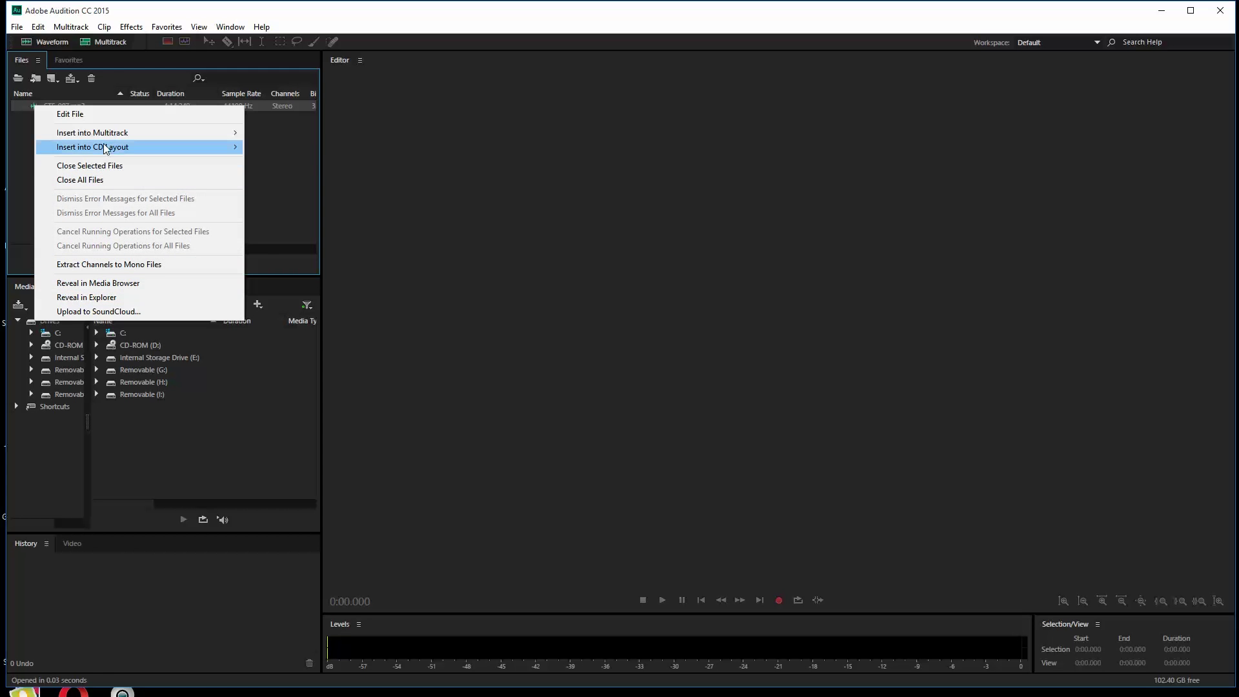
left_click(18, 28)
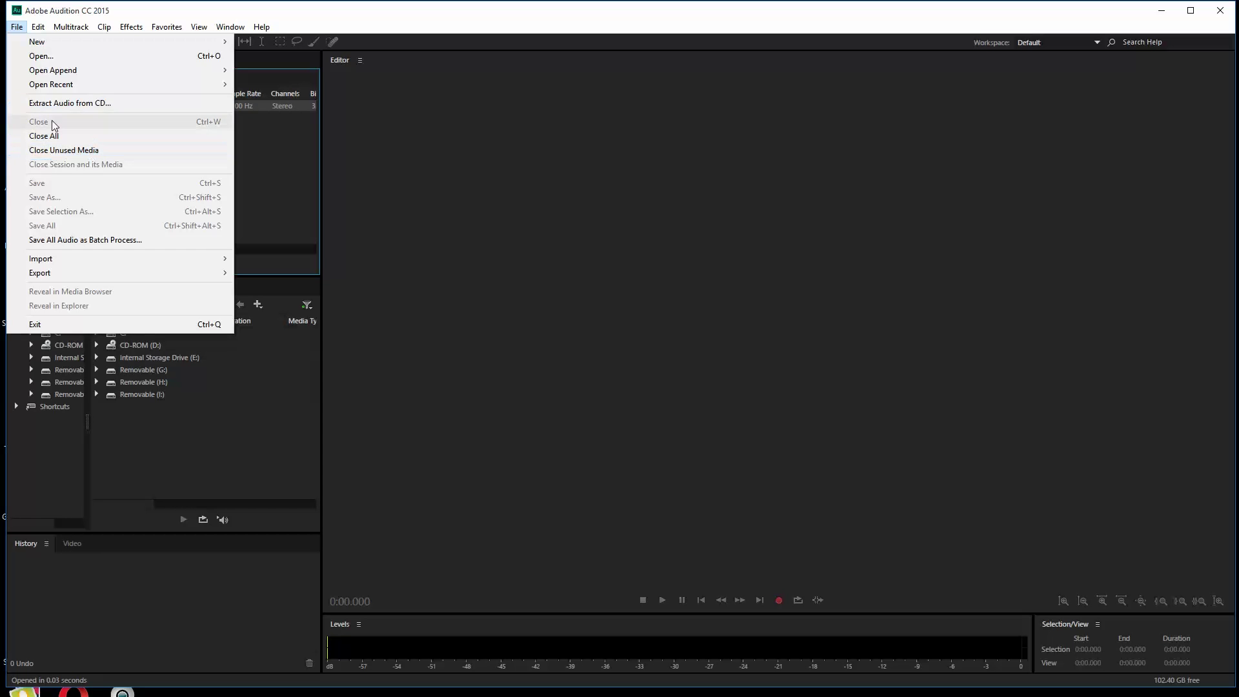
mouse_move(38, 29)
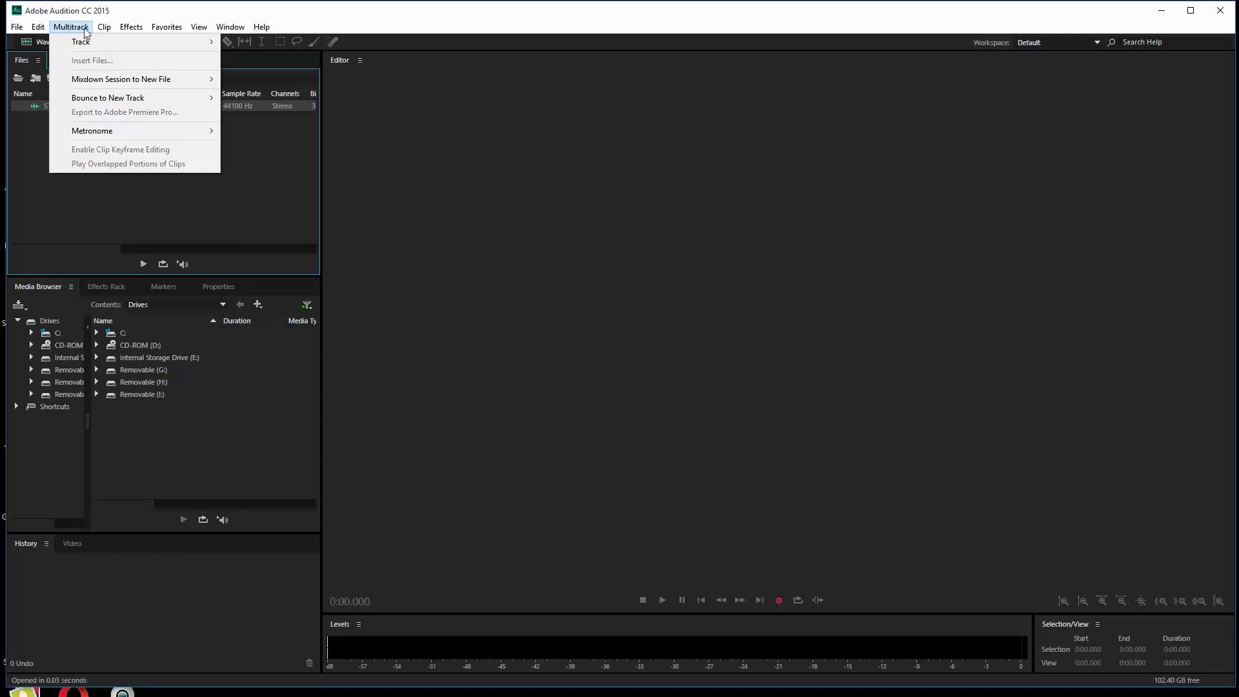
left_click(248, 167)
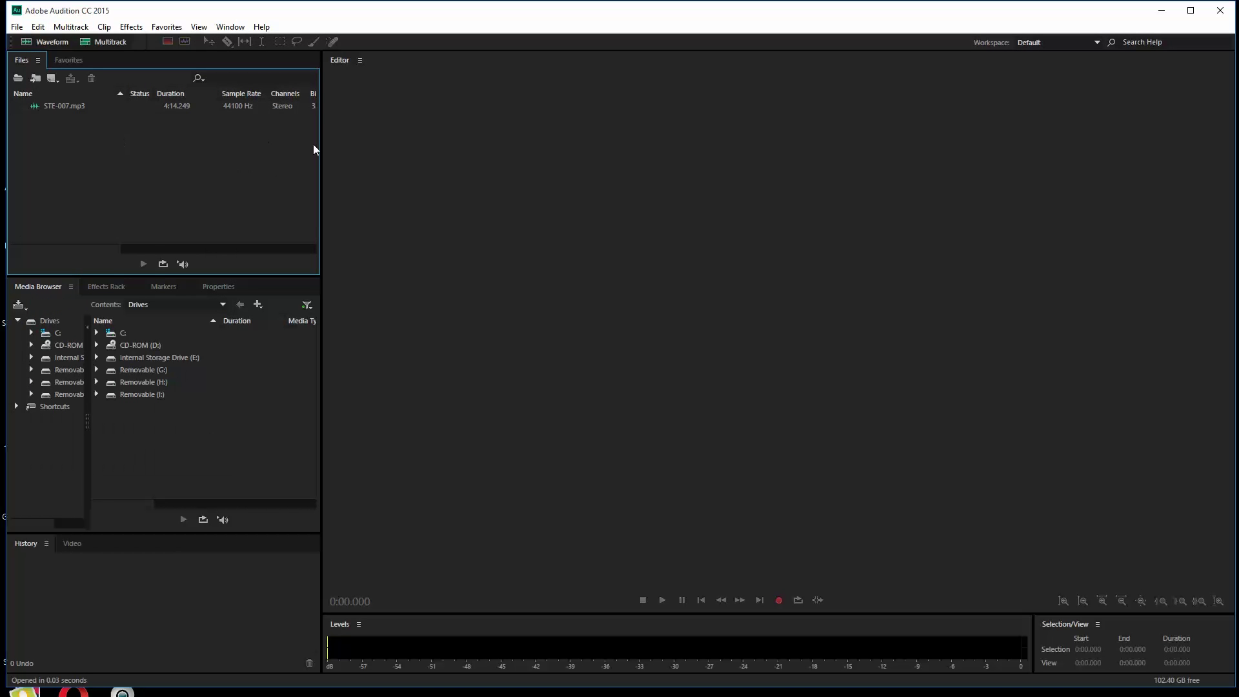
left_click_drag(321, 158, 483, 169)
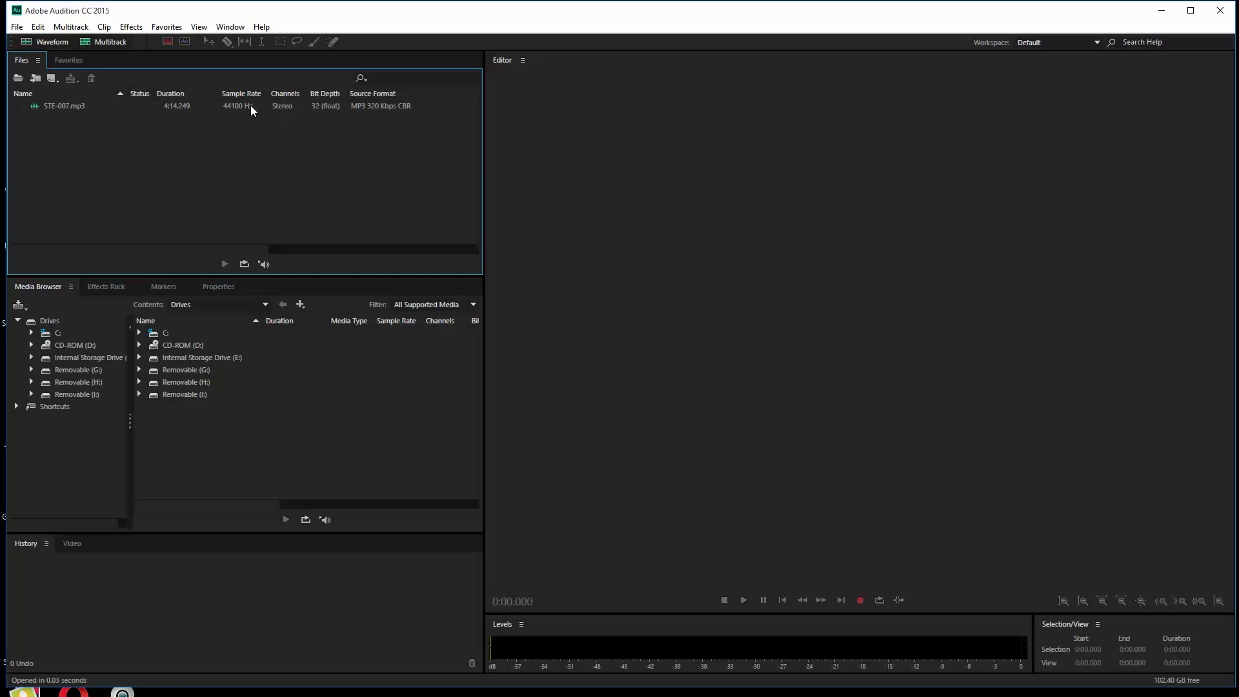
left_click_drag(485, 177, 315, 165)
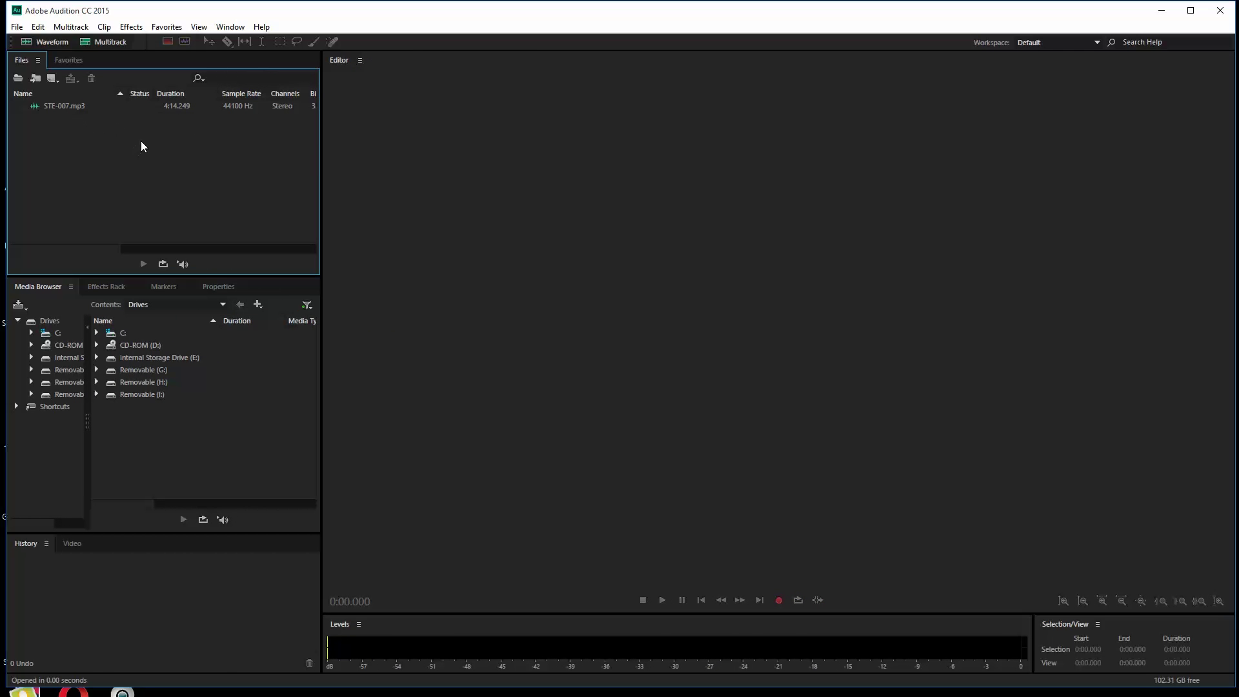
Open STE-007.mp3 as a waveform and place the playhead near 2:34.
double_click(34, 105)
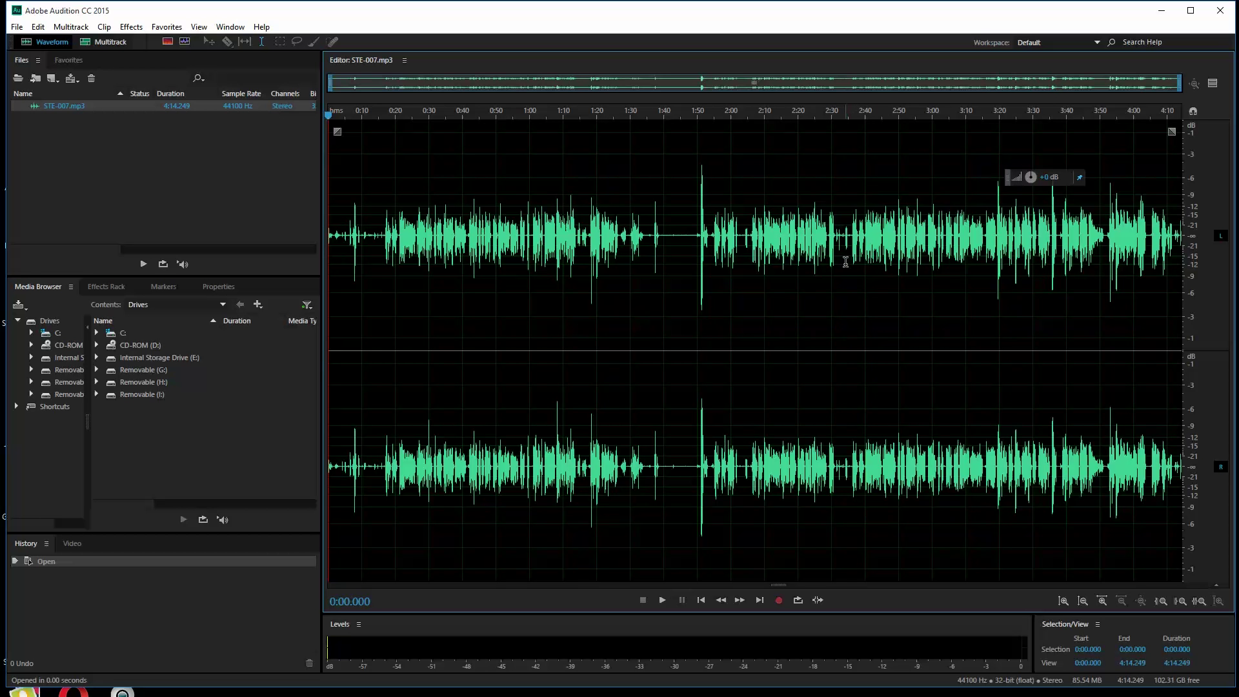
left_click(845, 261)
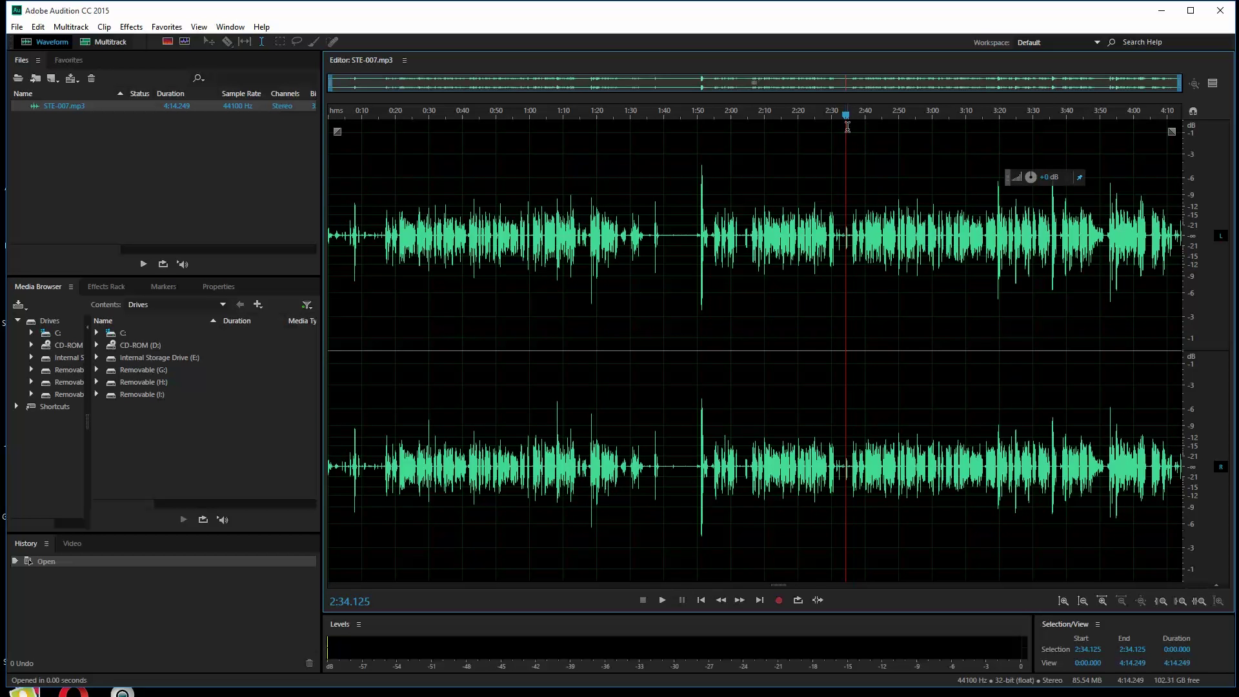
left_click_drag(848, 122, 847, 123)
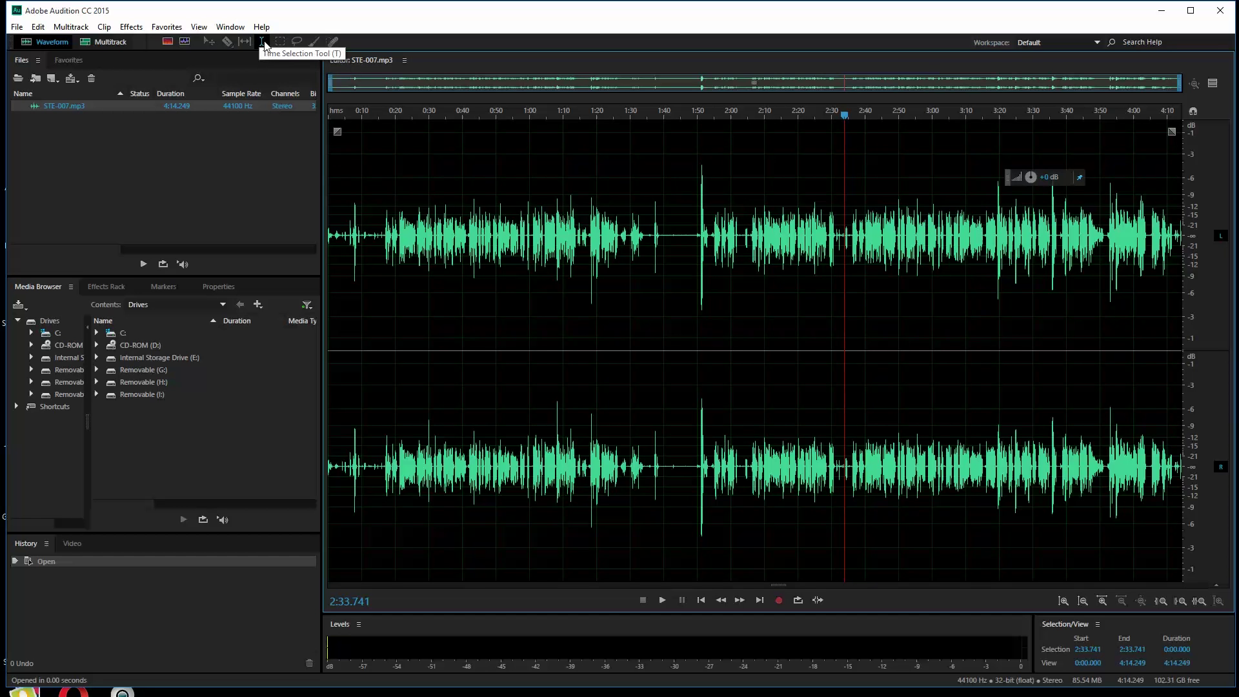
mouse_move(847, 122)
left_mouse_down()
mouse_move(820, 127)
mouse_move(844, 131)
left_mouse_up()
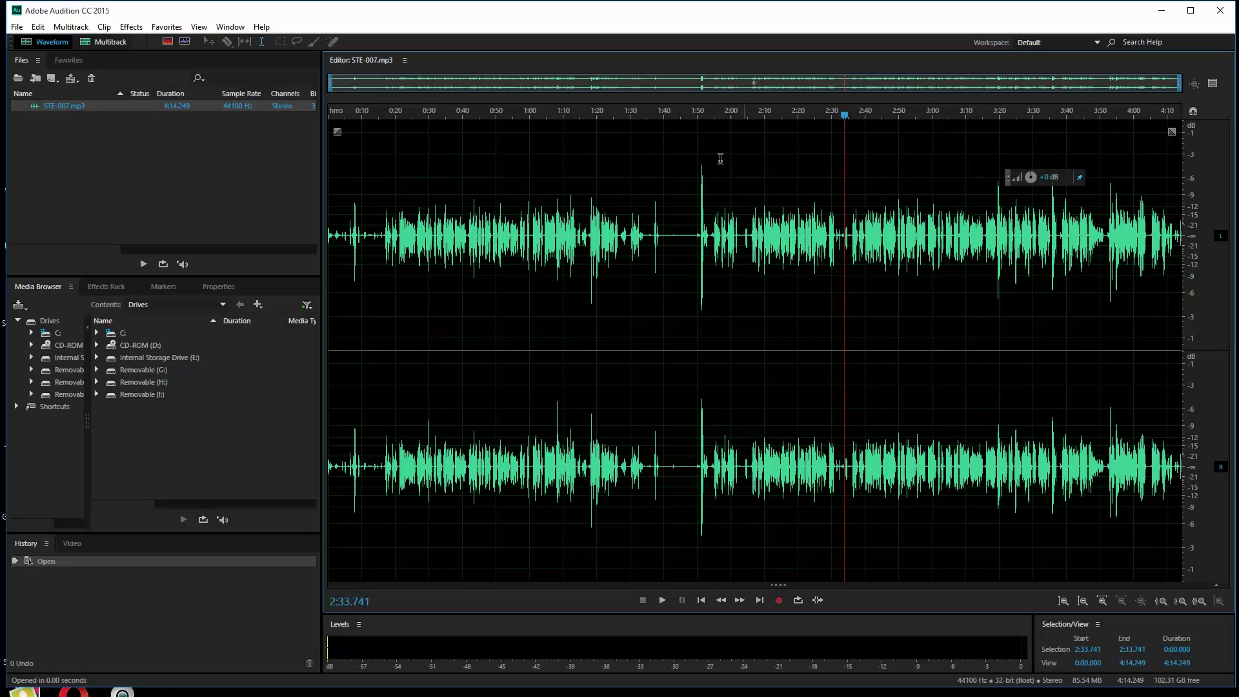
Play the audio from 2:33.741, stop, and move the playhead to about 2:35.
left_click(665, 599)
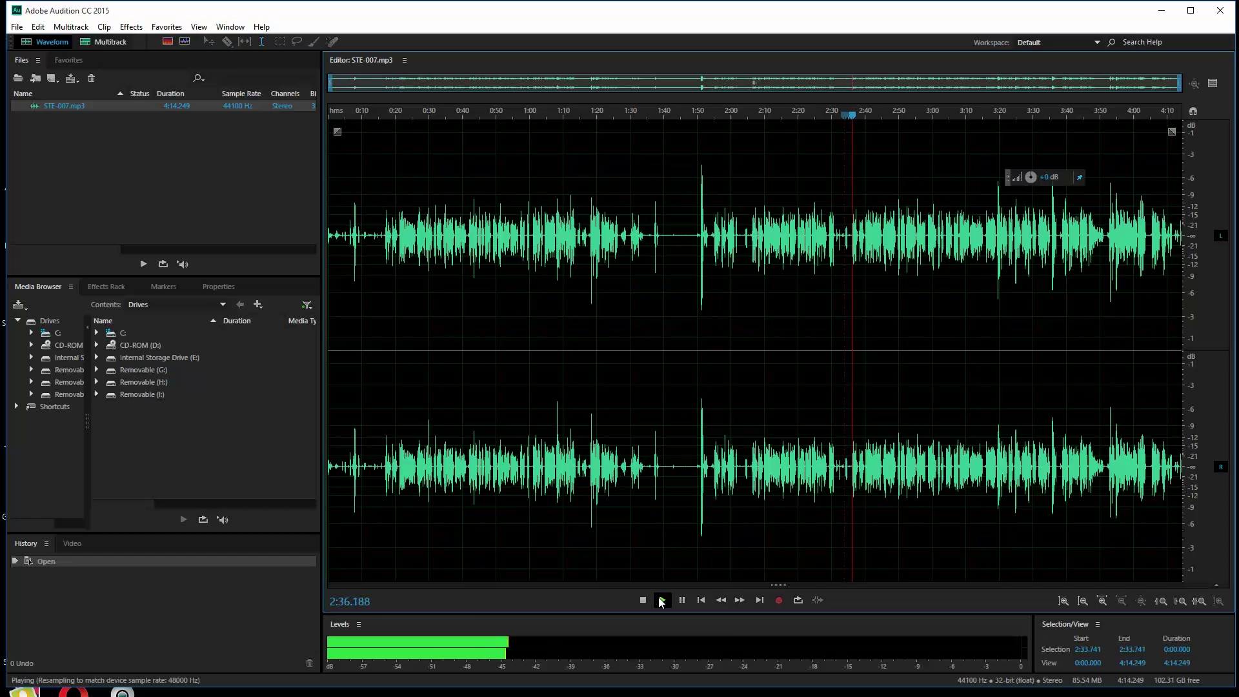
left_click(643, 600)
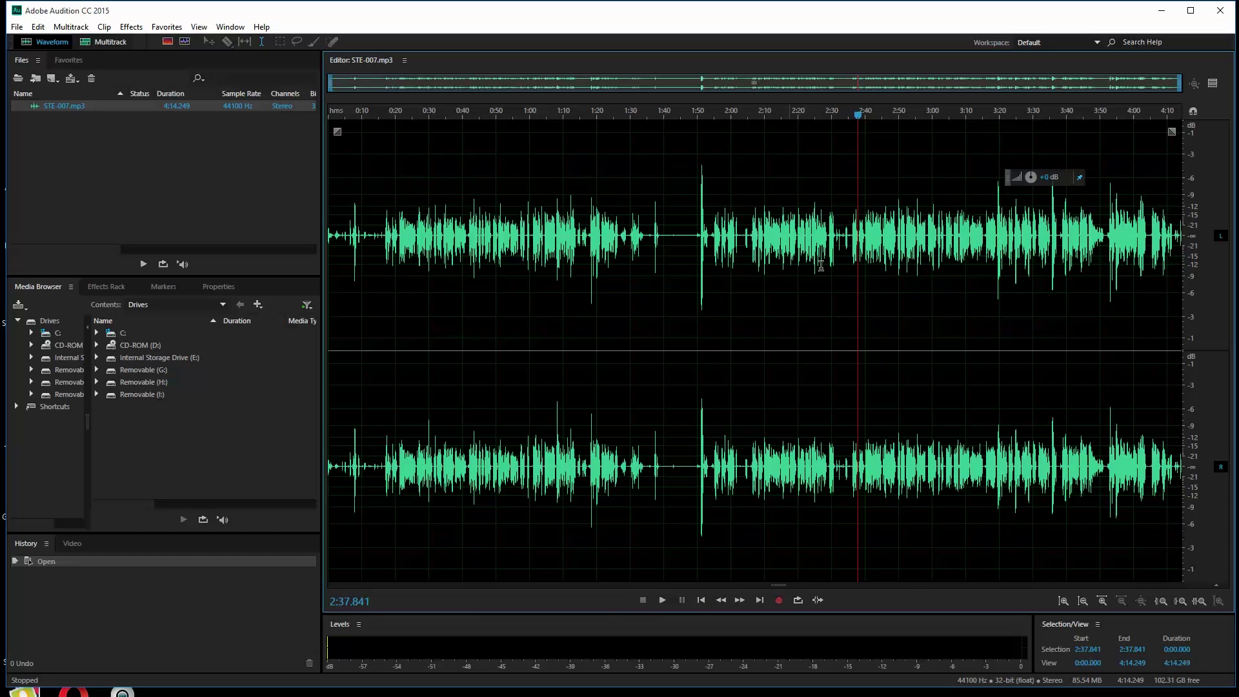
left_click_drag(860, 114, 851, 185)
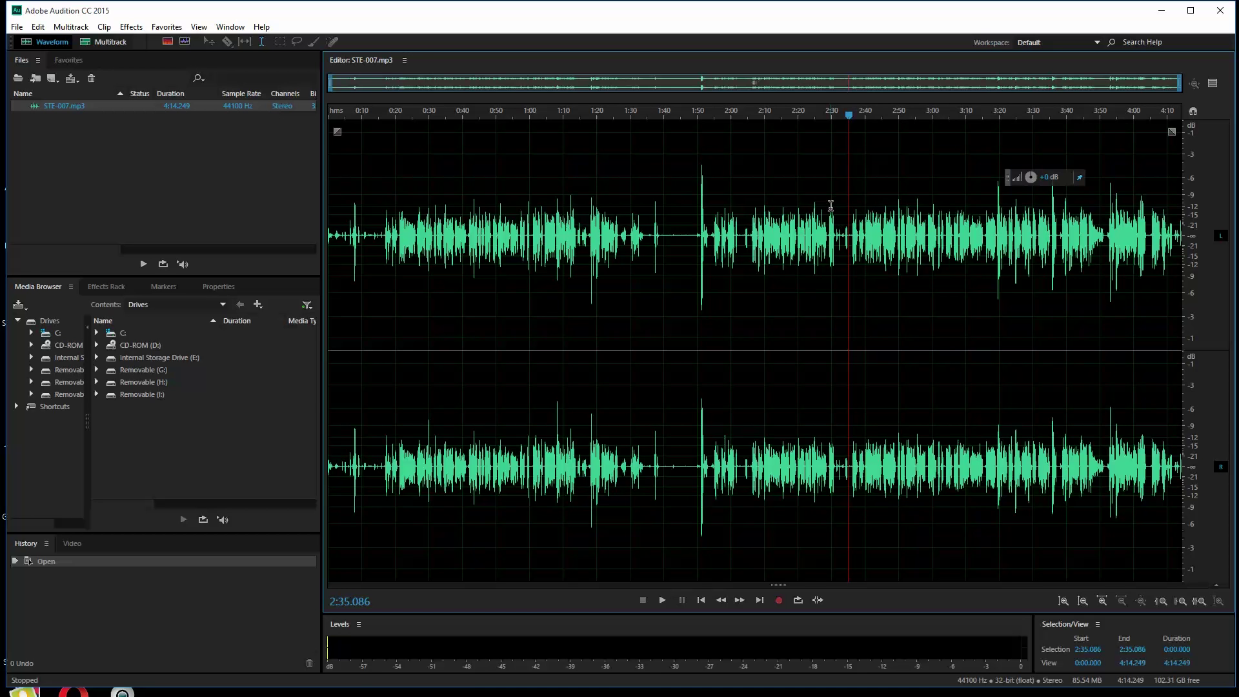
Add a cue marker at 2:35.086 and rename Marker 01 to the speaker's name.
key("m")
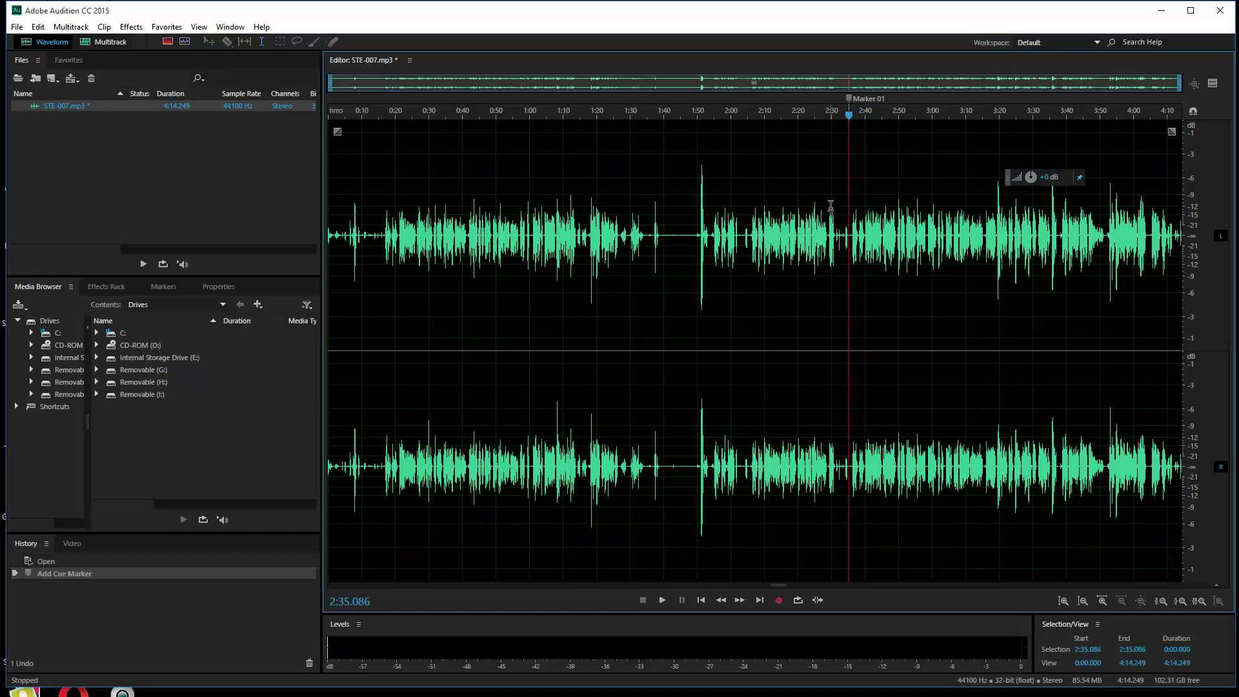
right_click(849, 99)
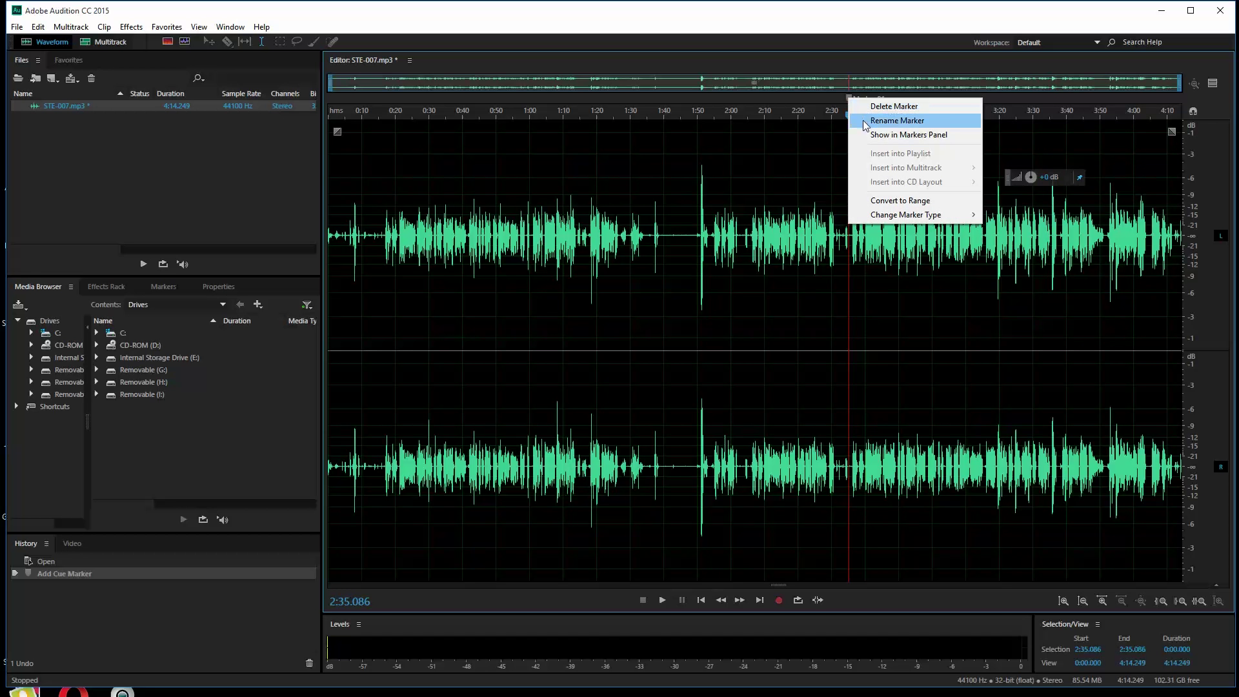
left_click(895, 120)
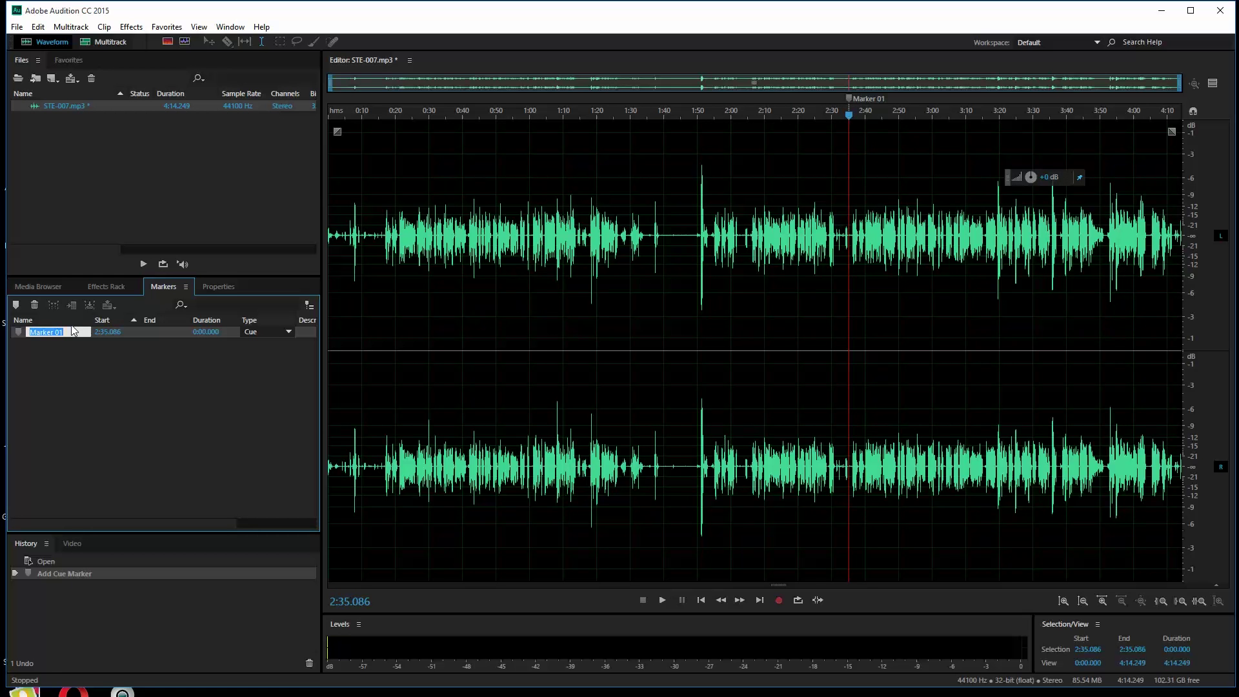
type("Tony Sol")
left_click(58, 367)
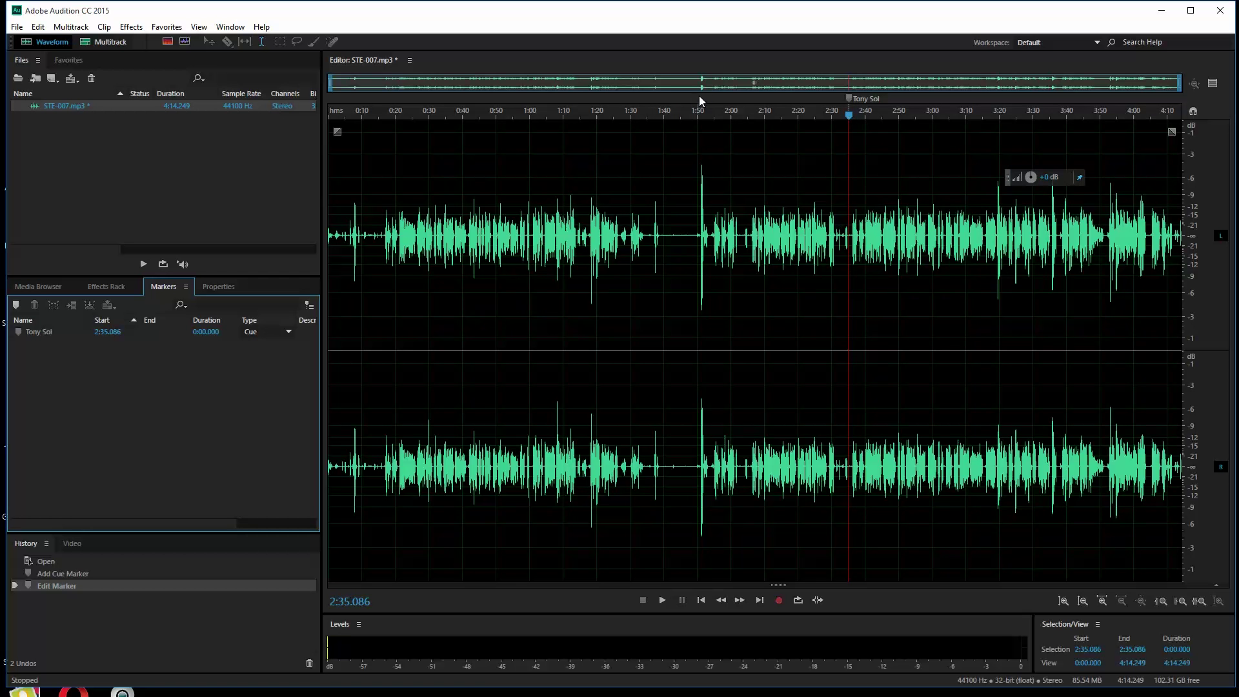
Add Marker 02 at 1:49.156, then select everything from the start to 2:35.086.
left_click(695, 115)
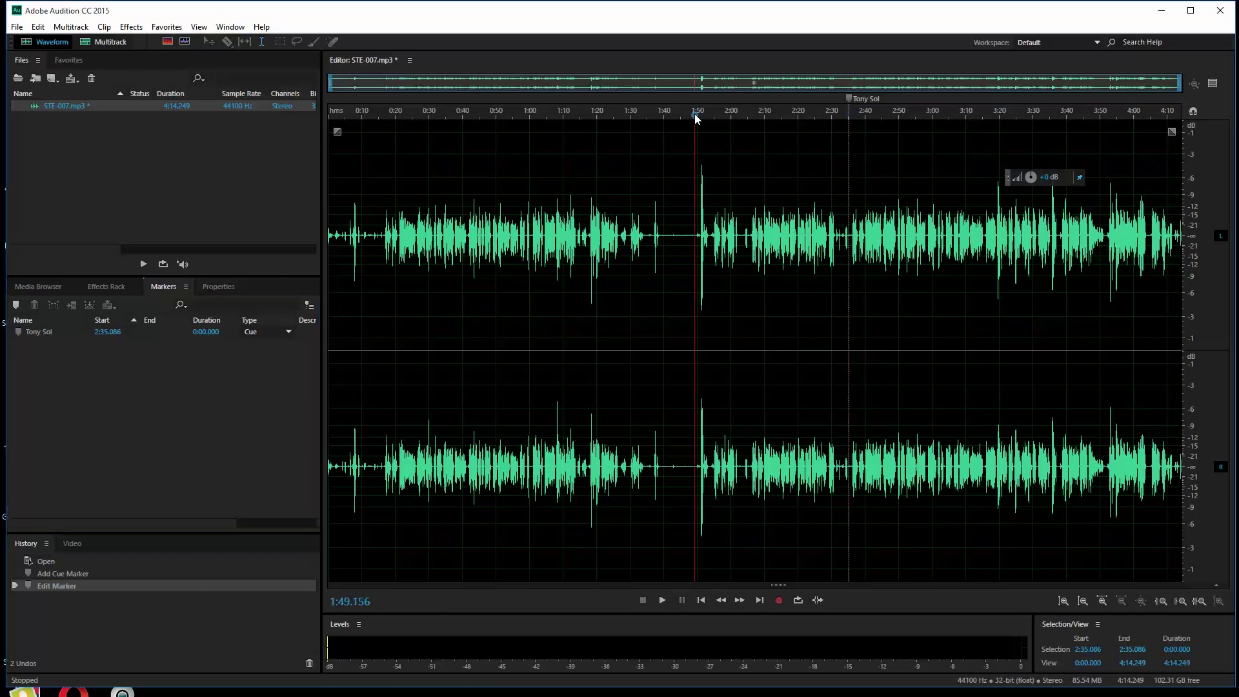
key("m")
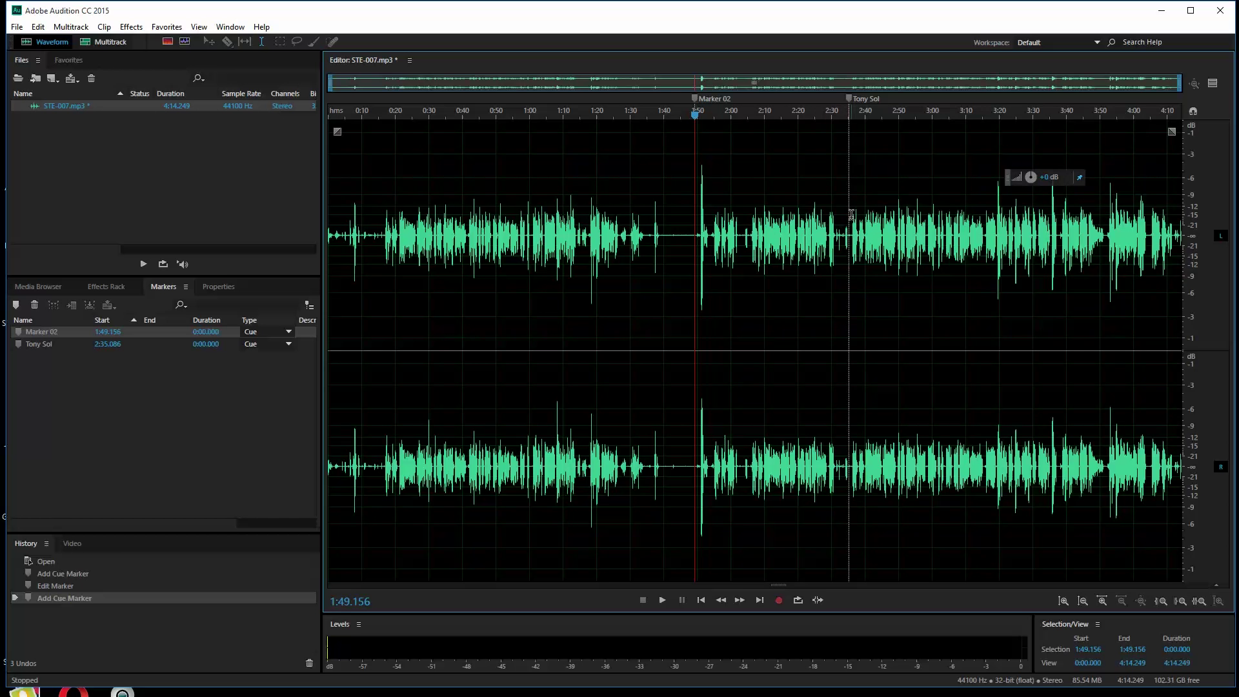
mouse_move(849, 216)
left_mouse_down()
mouse_move(631, 206)
mouse_move(829, 196)
left_mouse_up()
left_click_drag(818, 196, 266, 223)
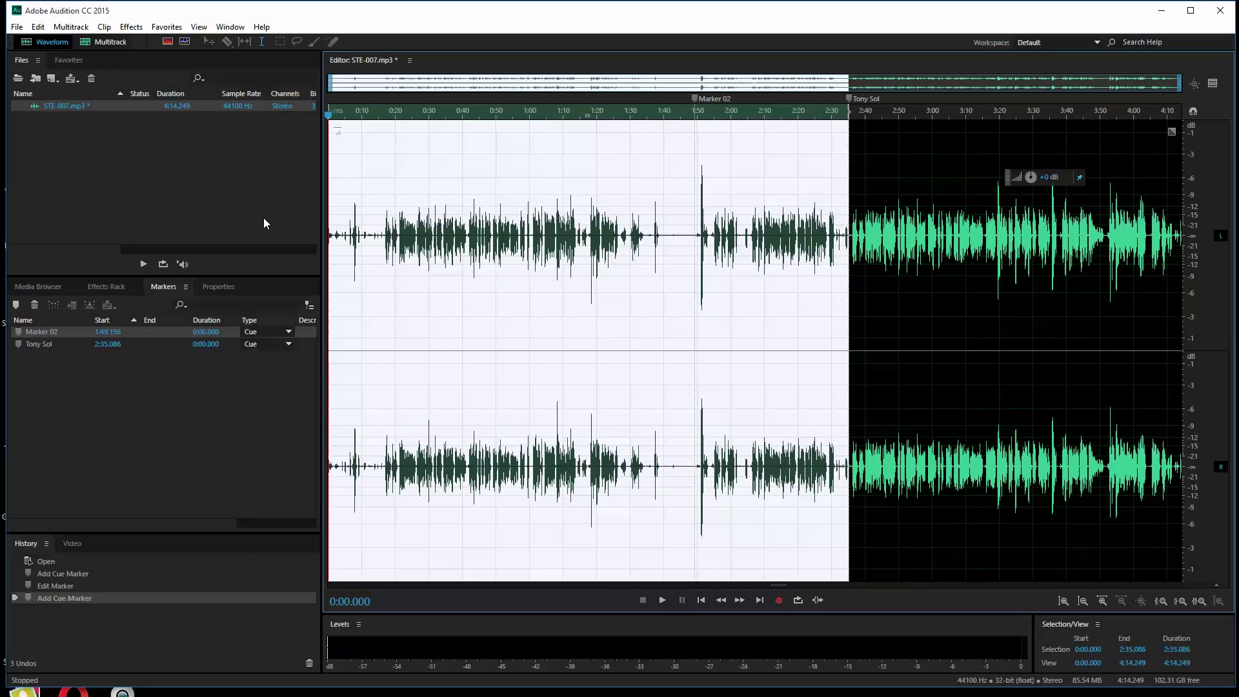
Delete the selected opening audio and zoom the view to the first 1:18.
key("Delete")
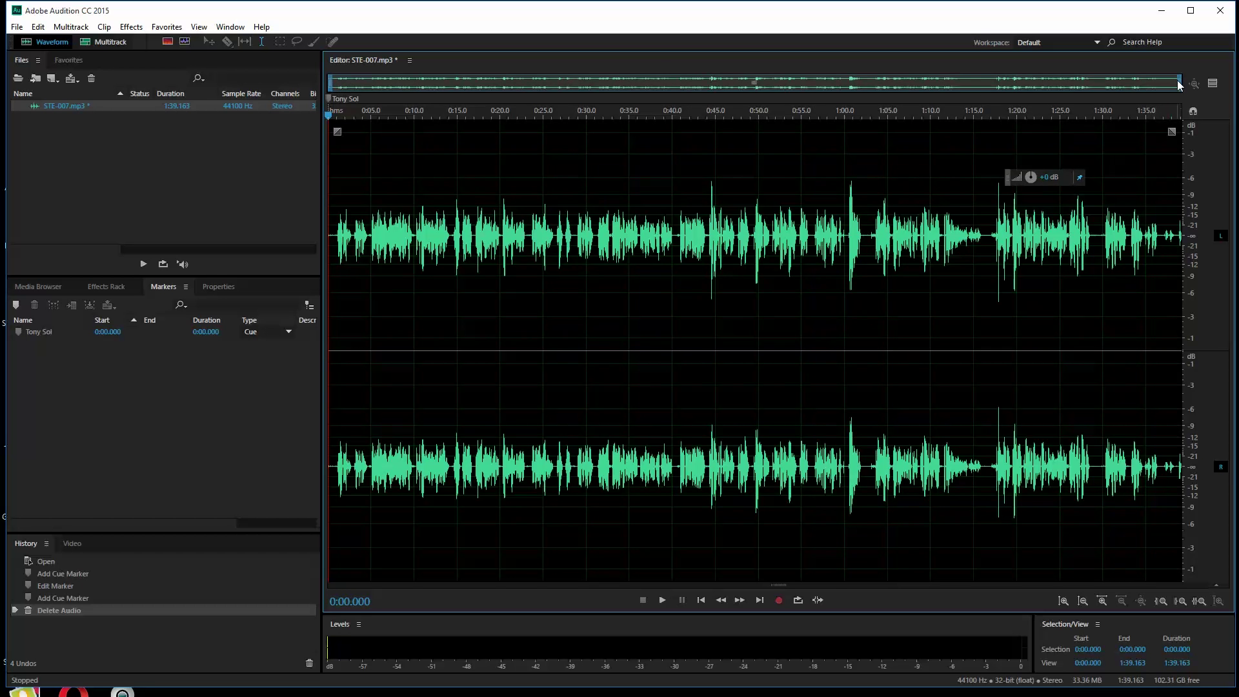
left_click_drag(1180, 89, 618, 80)
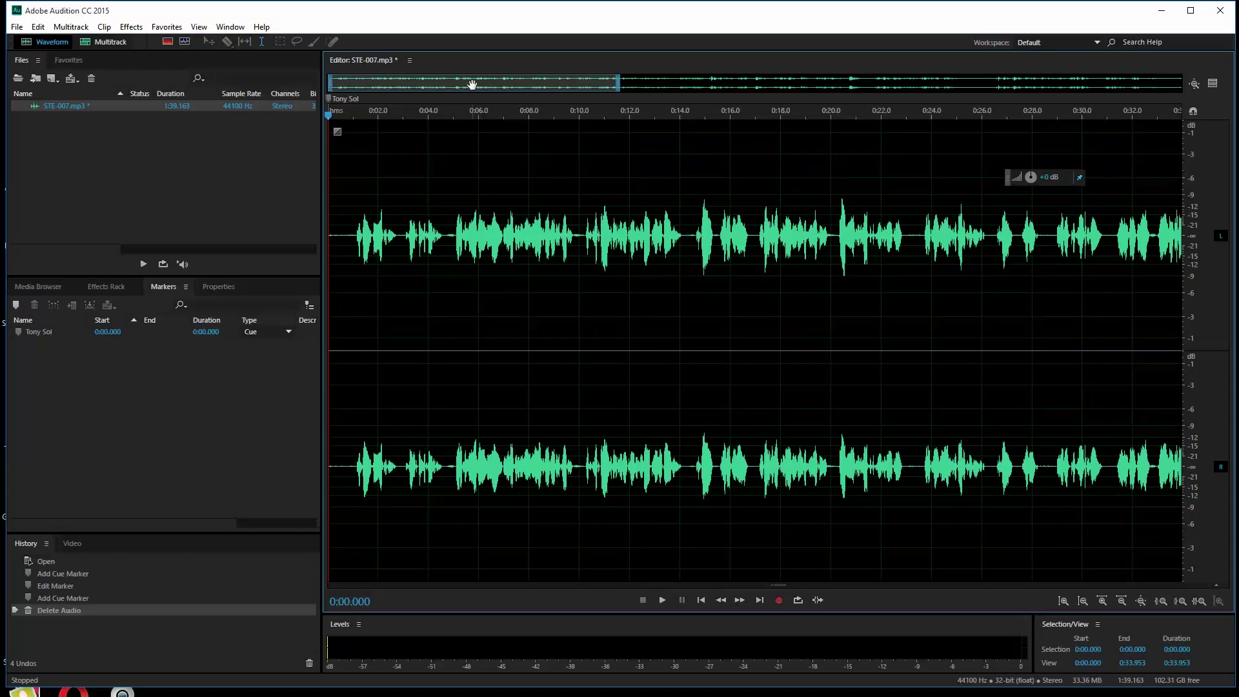
Zoom the view in so only 0:00–0:17 is shown.
left_click_drag(475, 83, 419, 78)
left_click_drag(617, 90, 473, 86)
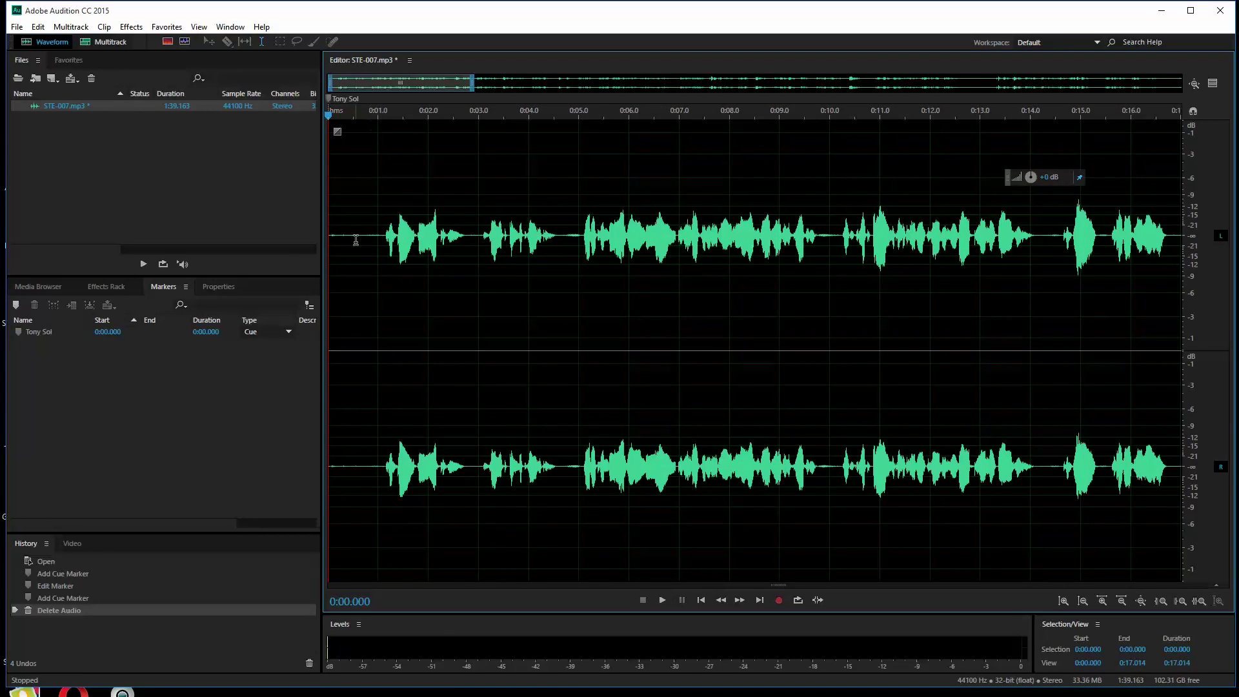
Delete the first 0.9 seconds, play it back, and select the 0:08.873–0:09.298 pause.
left_click_drag(373, 260, 309, 275)
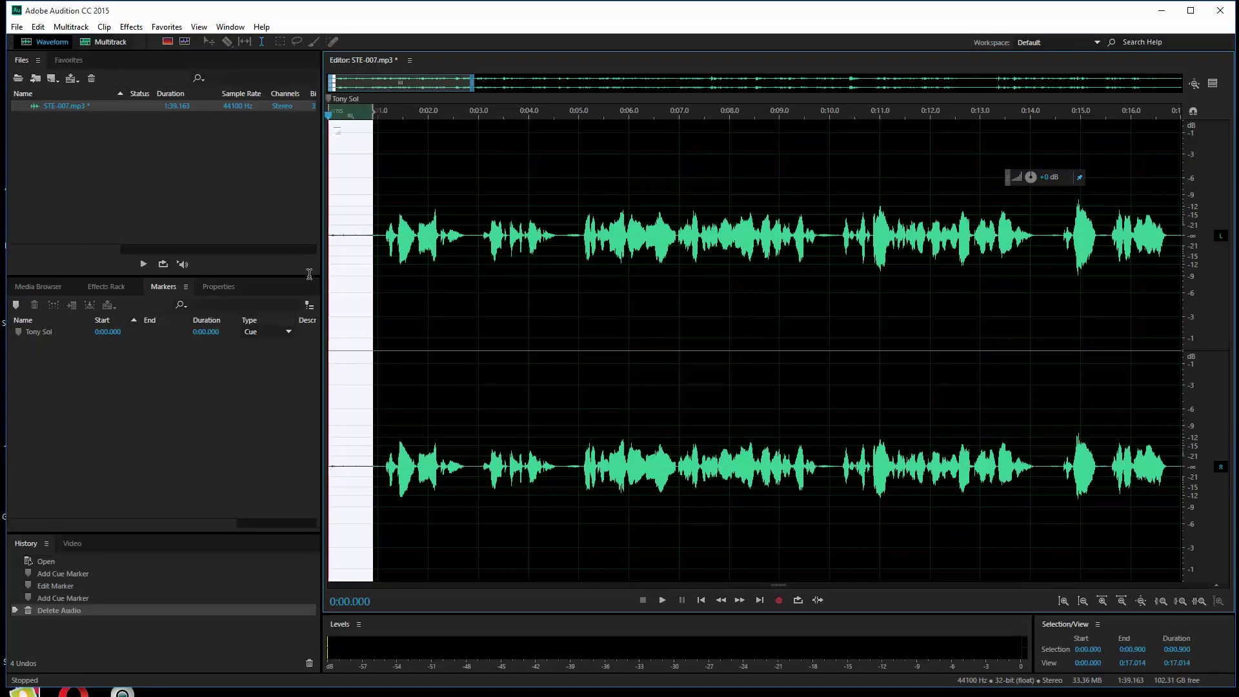
key("Delete")
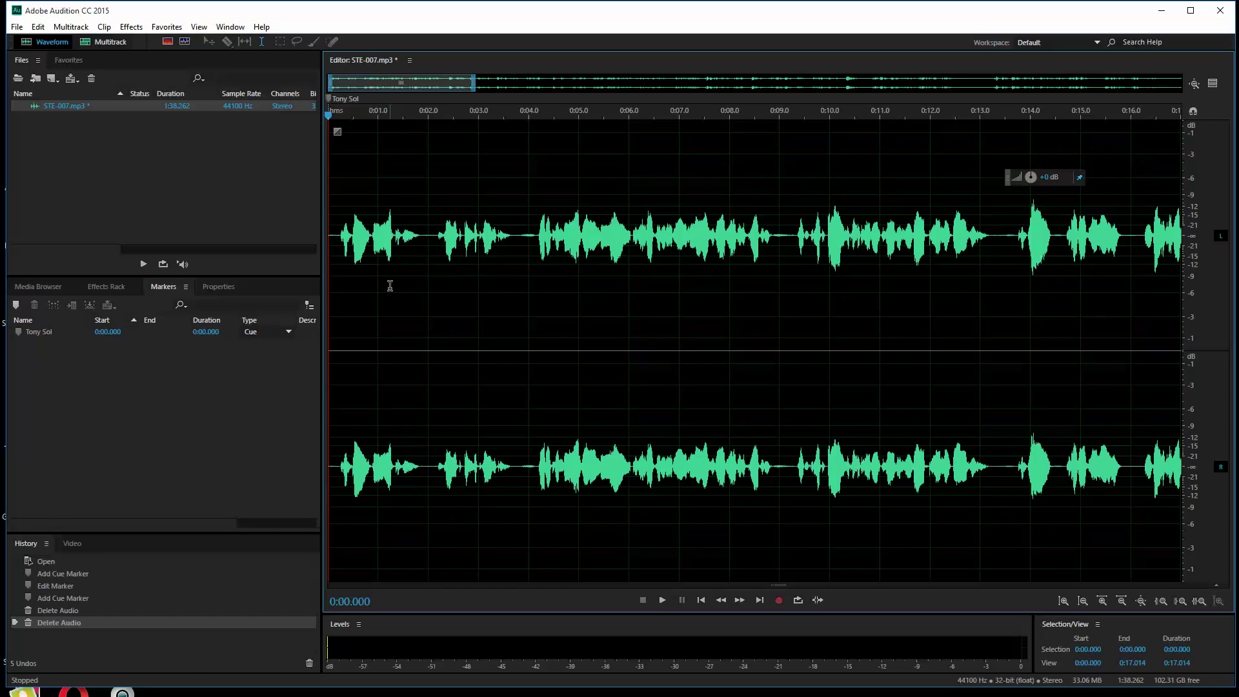
key("space")
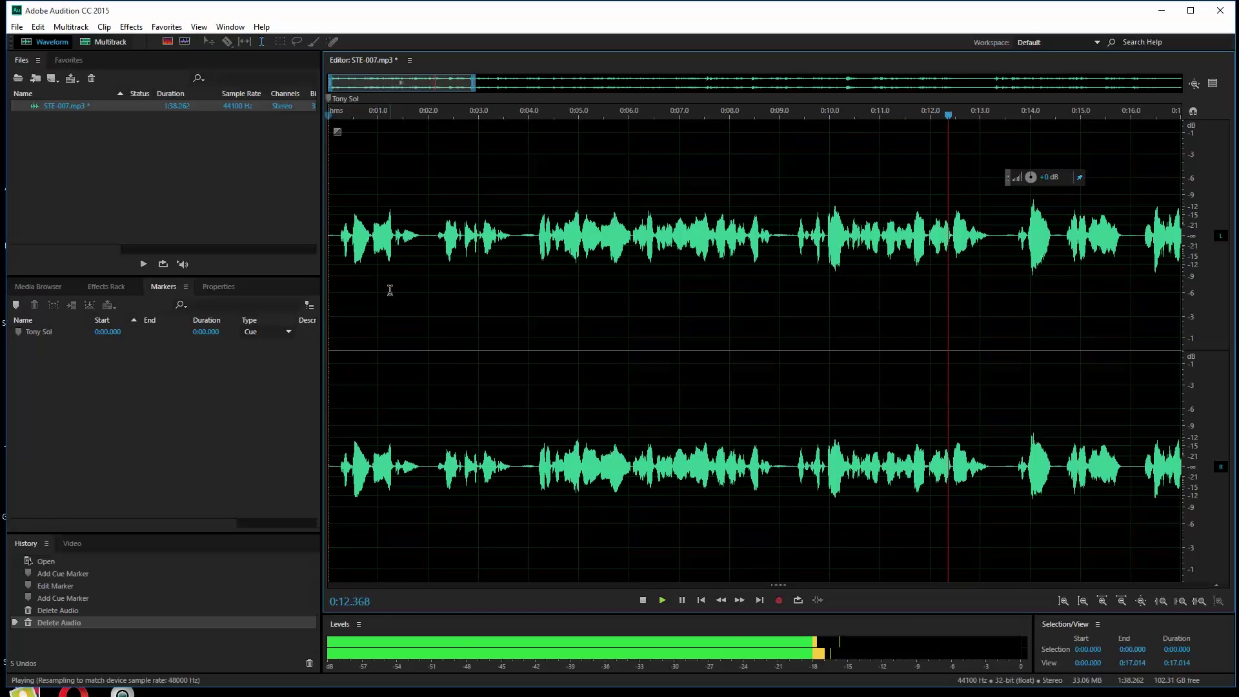
key("space")
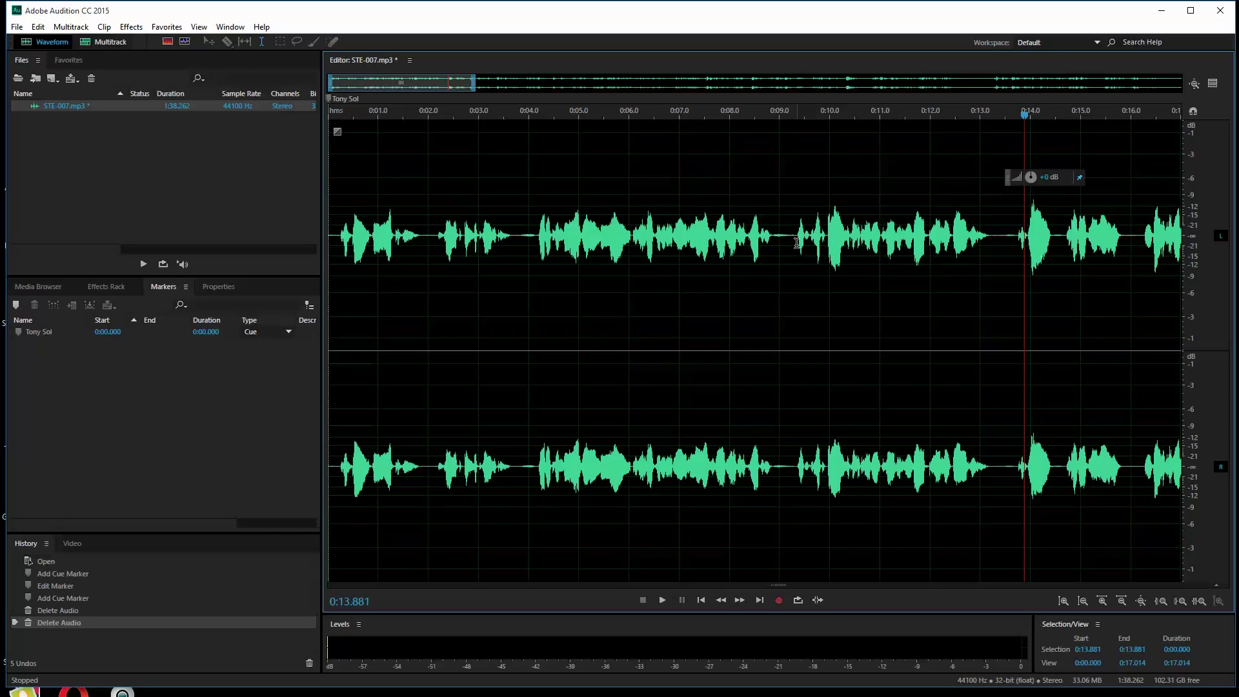
left_click_drag(795, 240, 773, 247)
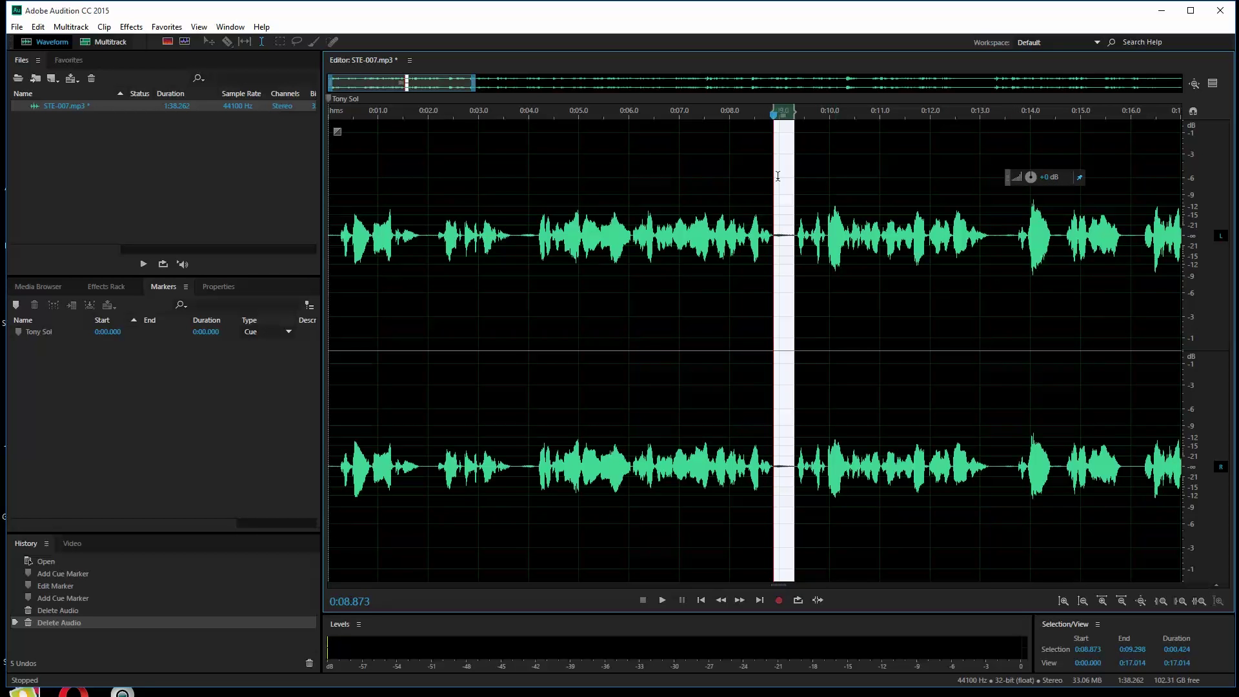
Lower the volume of the 0:08.873–0:09.298 selection with the HUD volume knob.
left_click_drag(1012, 179, 843, 151)
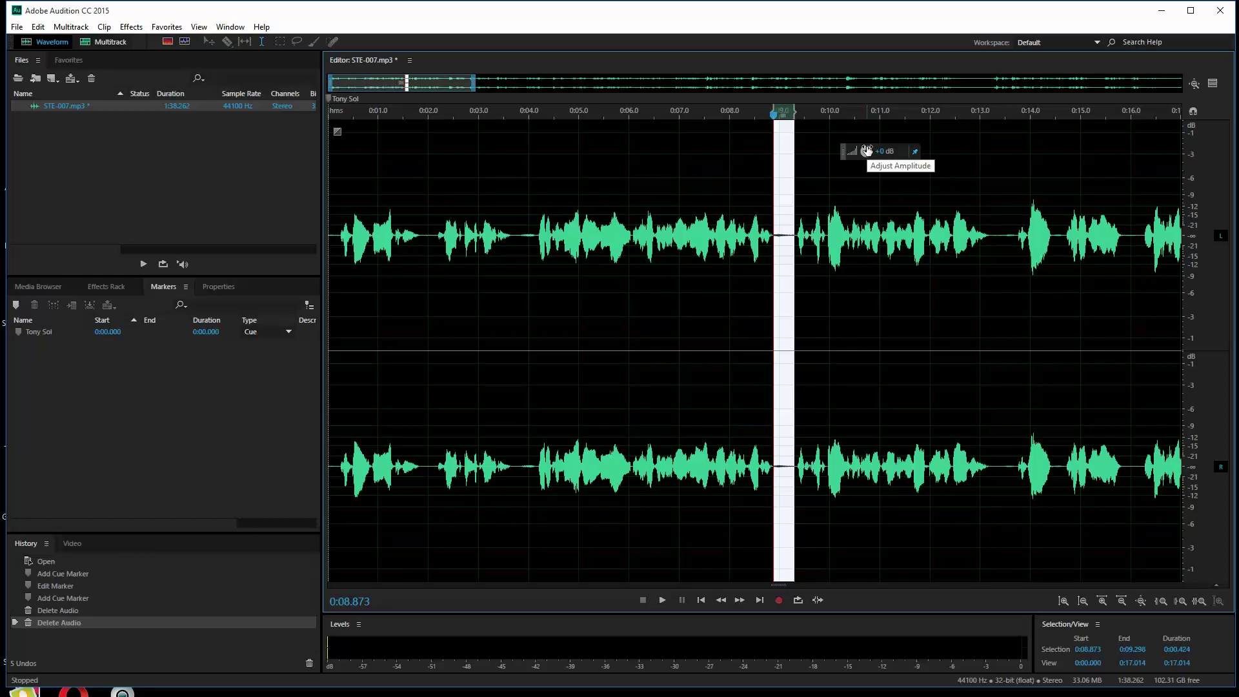
left_click_drag(867, 151, 853, 151)
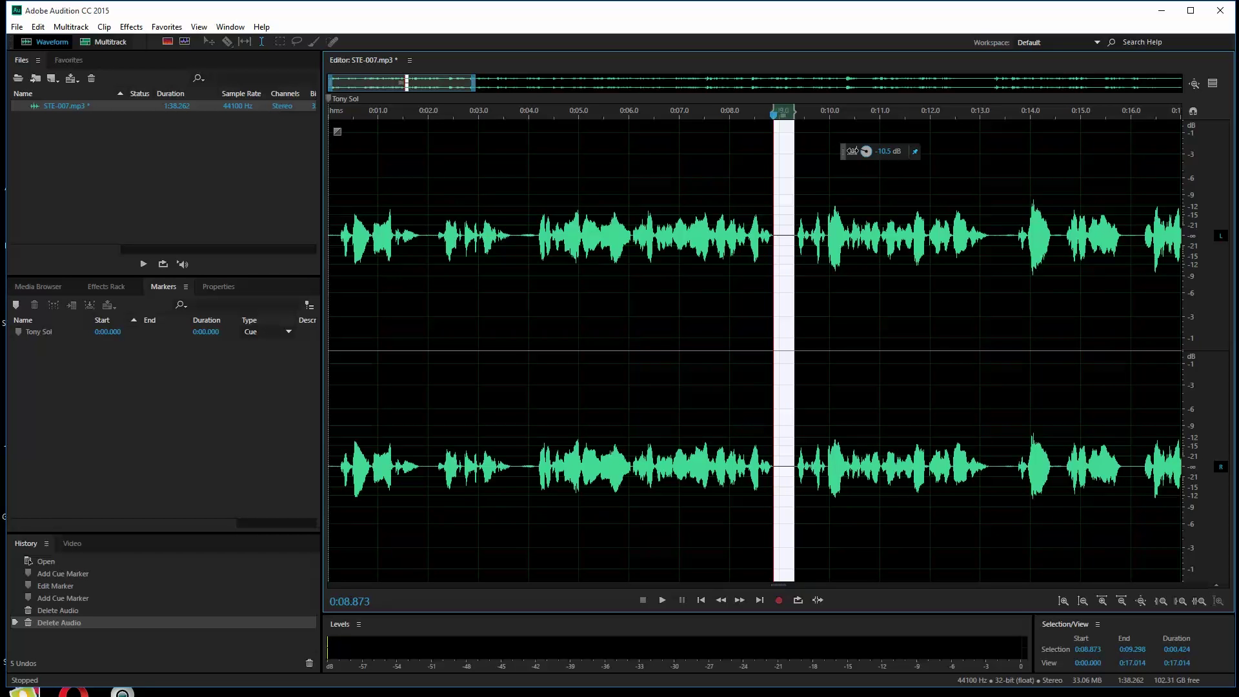
left_click_drag(852, 151, 853, 151)
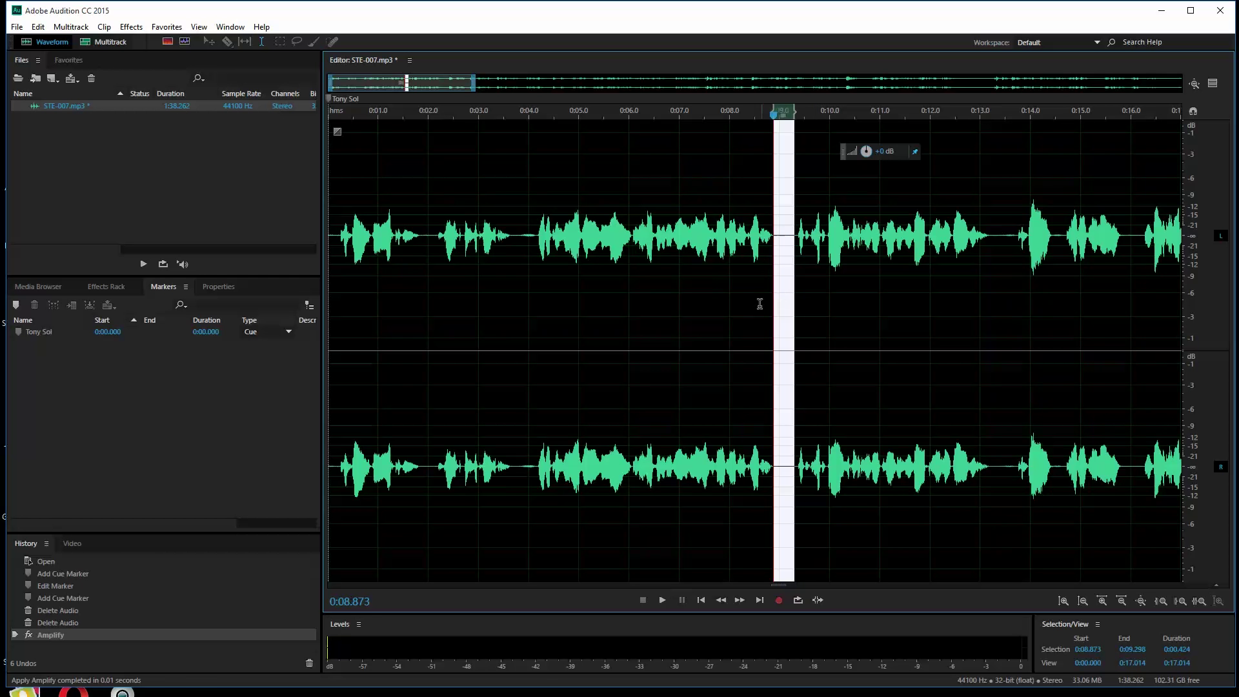
Play back from just before the quieted pause to check it.
left_click(743, 294)
key("space")
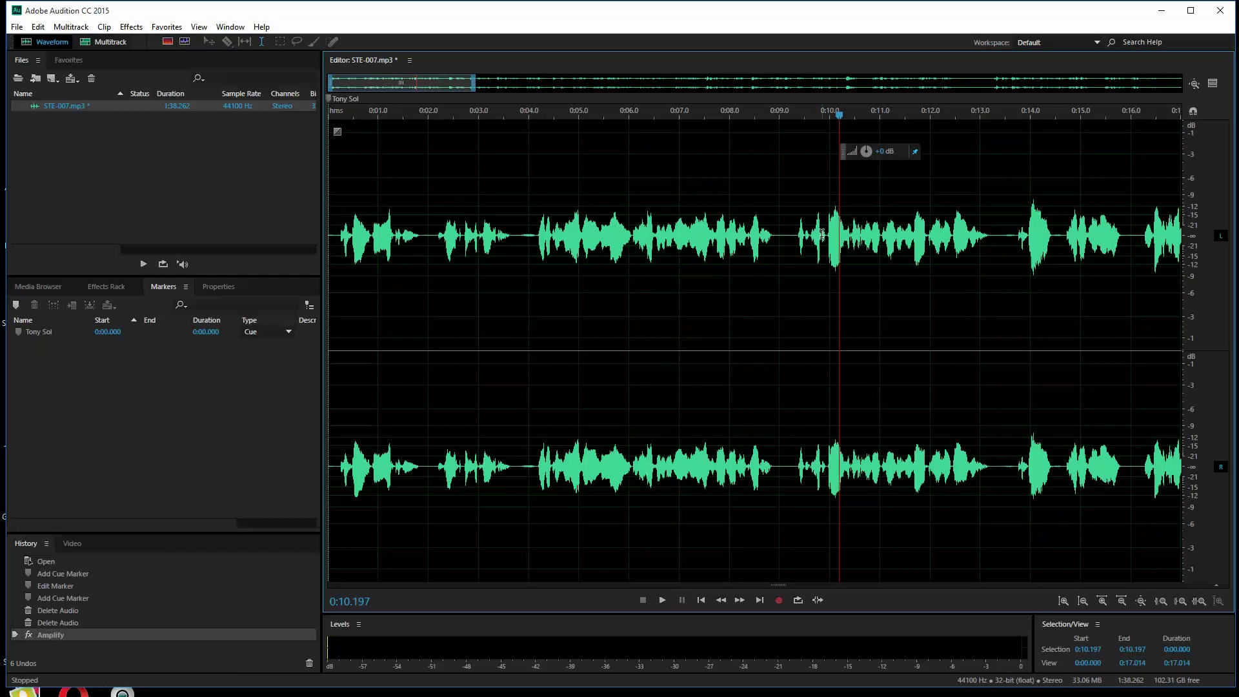
left_click(701, 286)
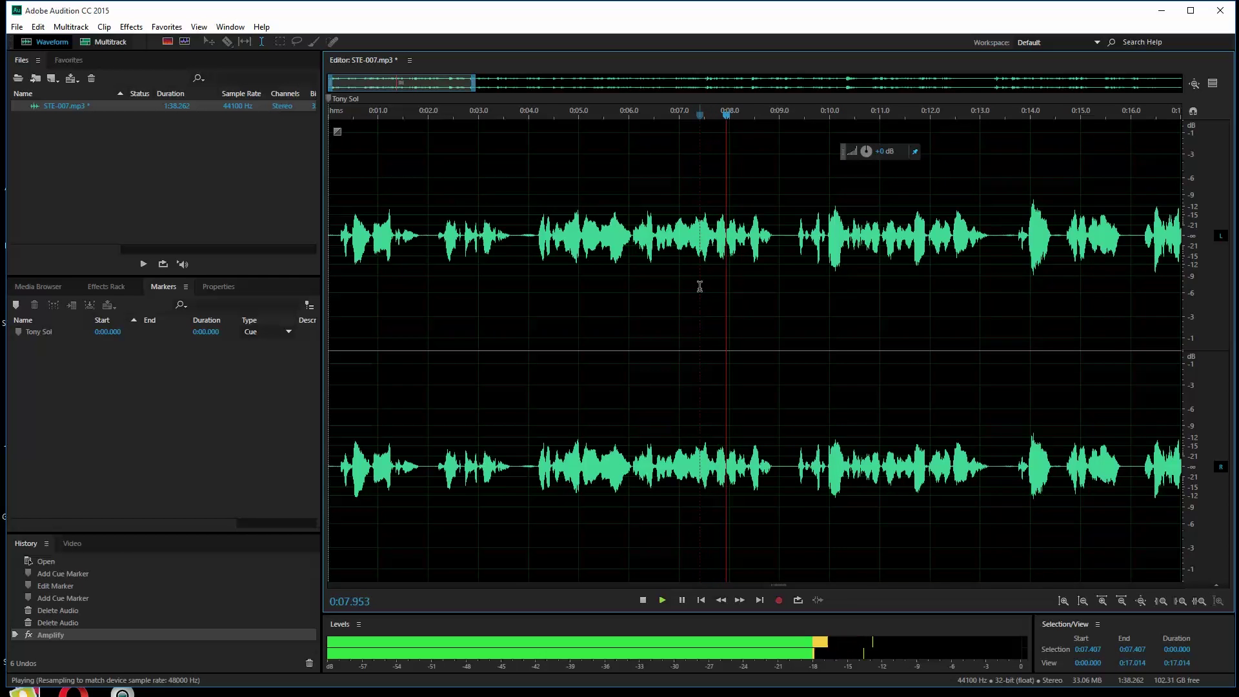
Delete the 0:09.066–0:09.233 sliver and play back across the cut.
key("space")
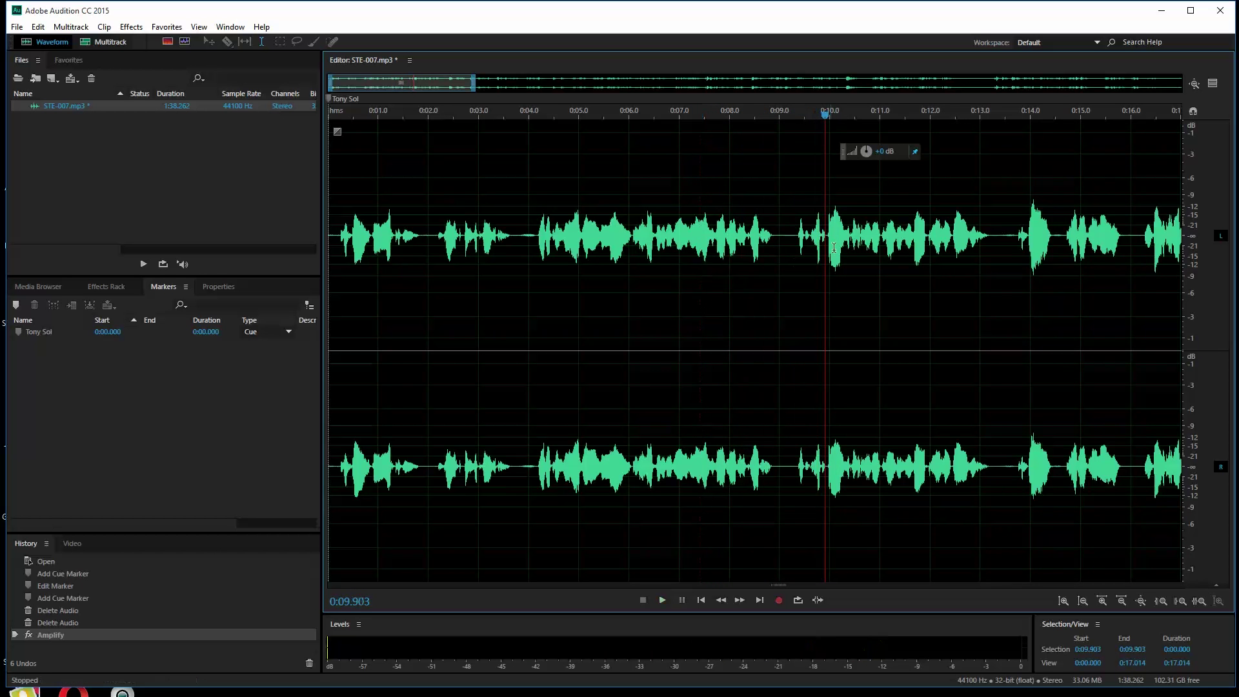
left_click_drag(791, 254, 782, 257)
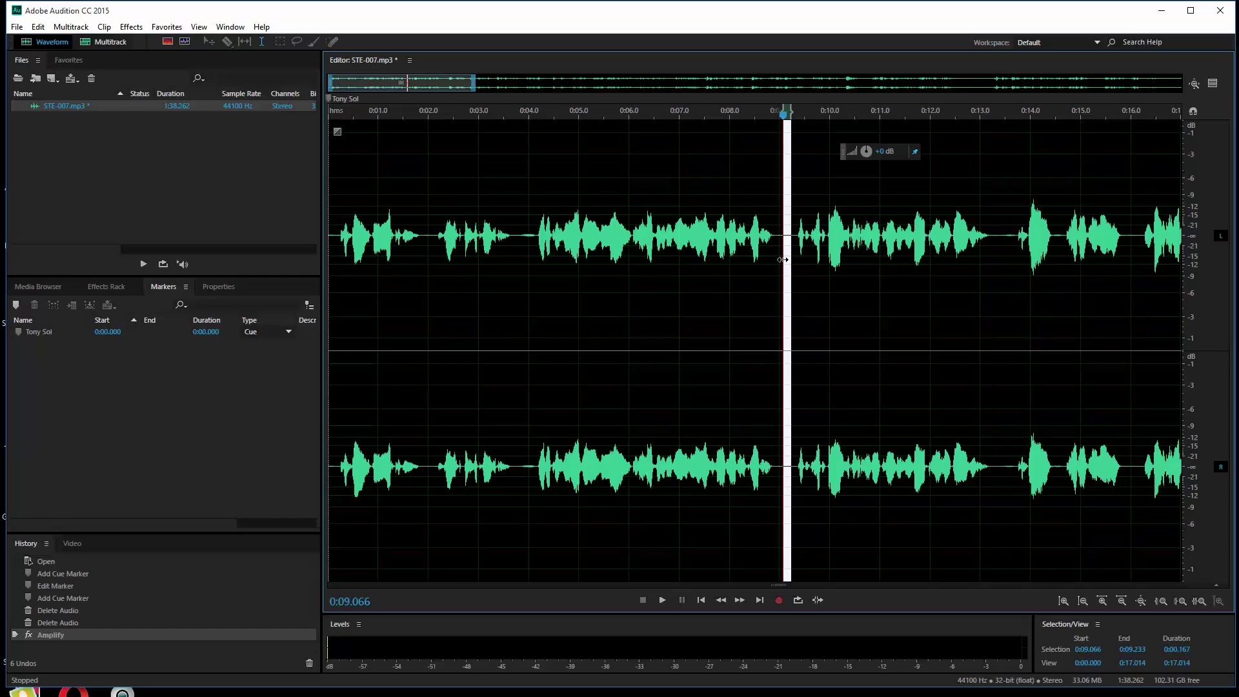
key("Delete")
left_click(740, 302)
key("space")
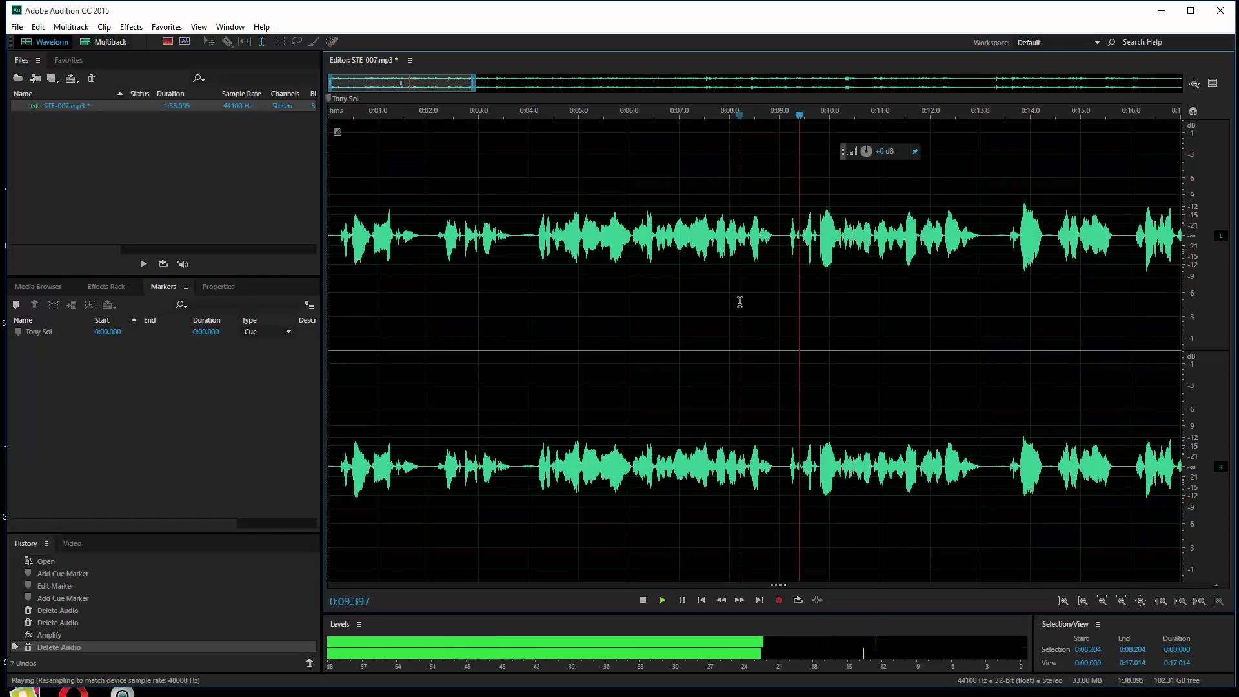
key("space")
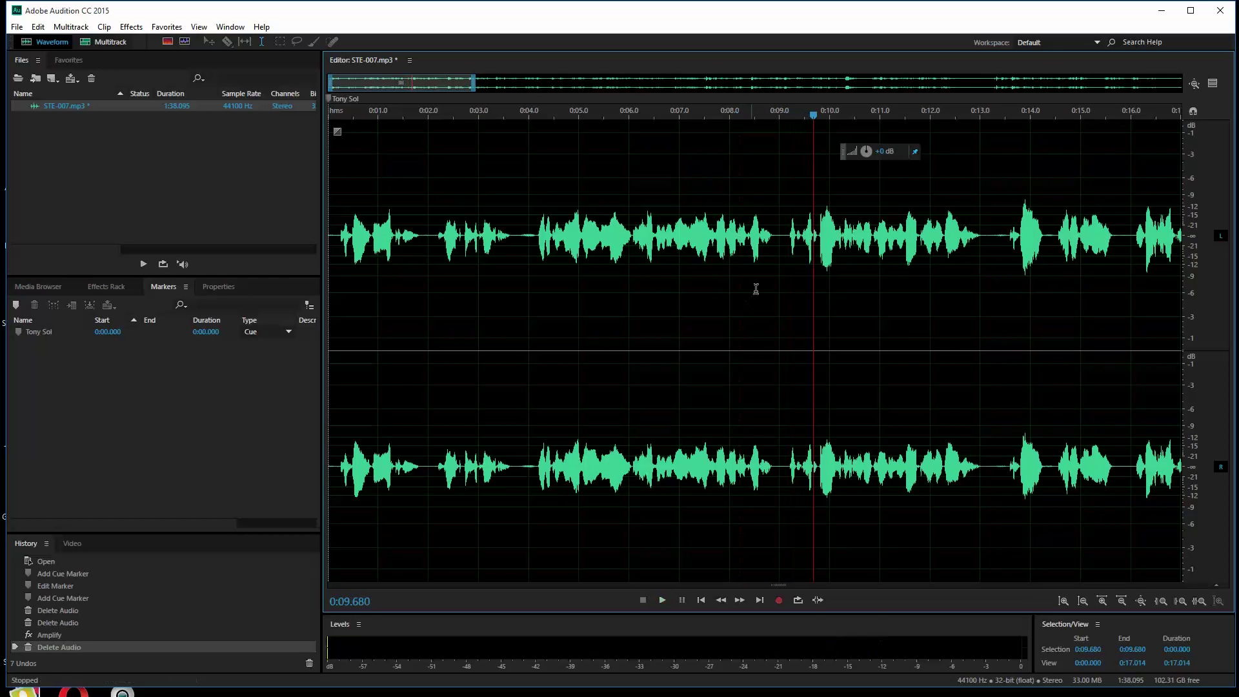
Position the playhead precisely at 0:09.053.
left_click_drag(804, 115, 777, 119)
left_click(787, 273)
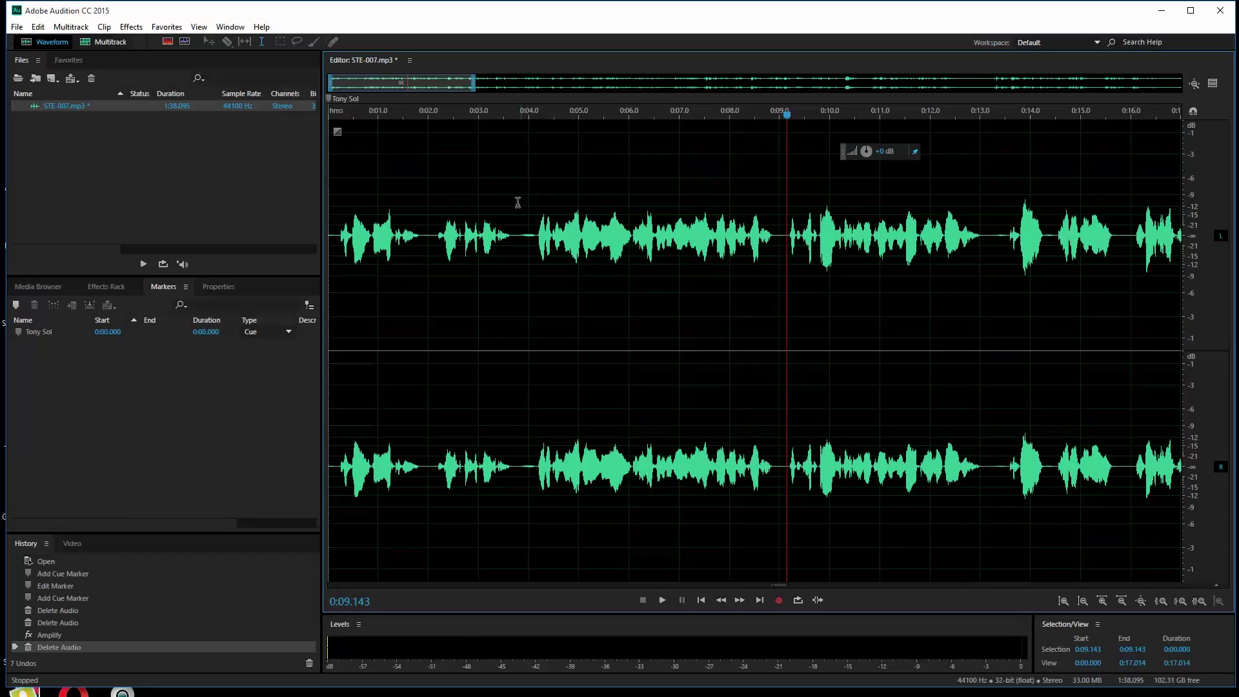
left_click(782, 126)
left_click_drag(782, 121, 783, 121)
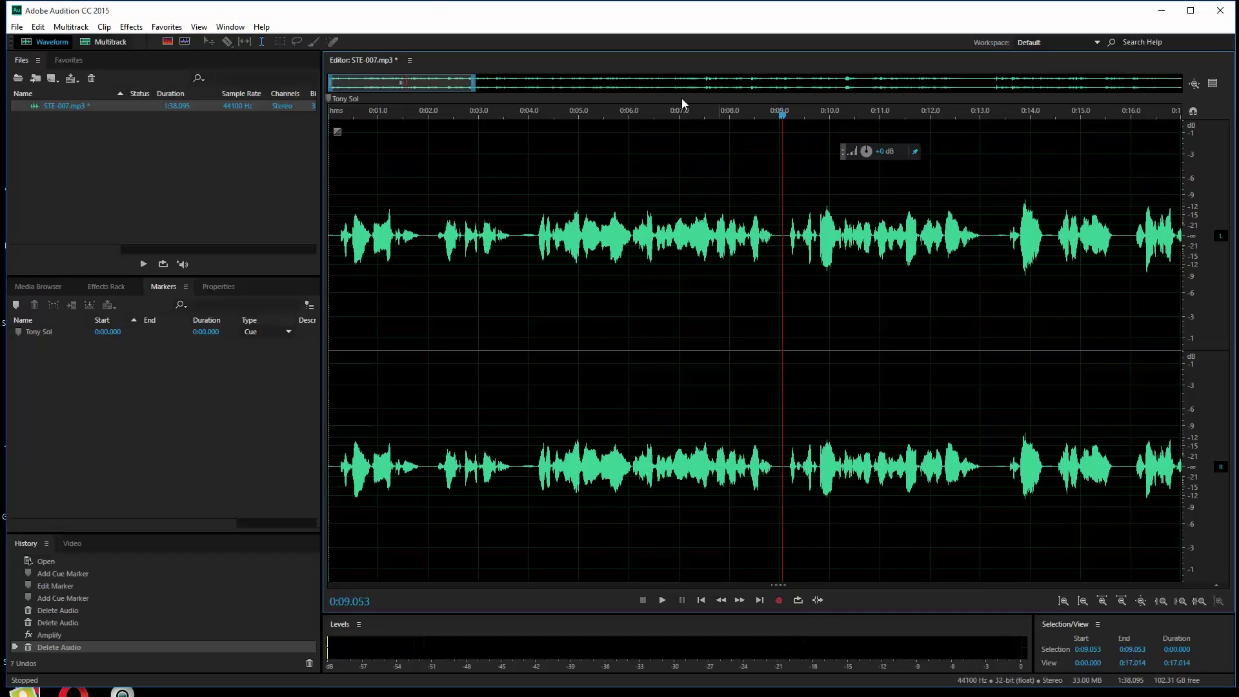
Insert 1 second of silence at the playhead via Edit > Insert > Silence.
left_click(39, 28)
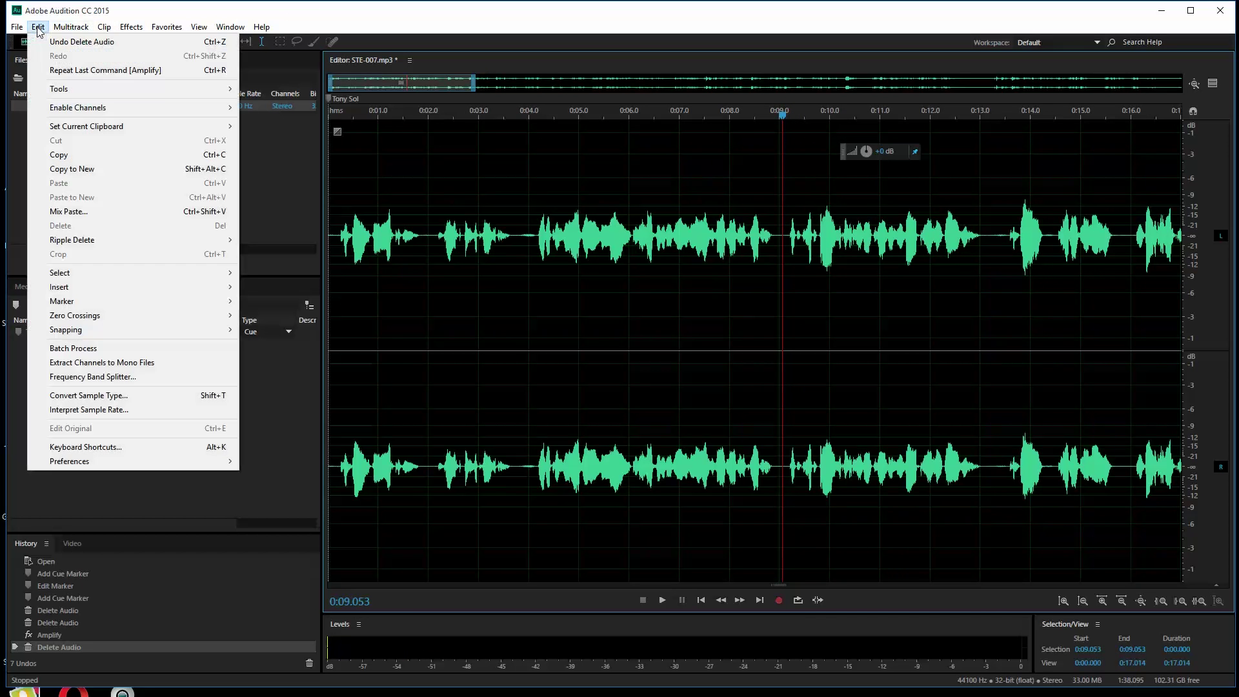
mouse_move(82, 288)
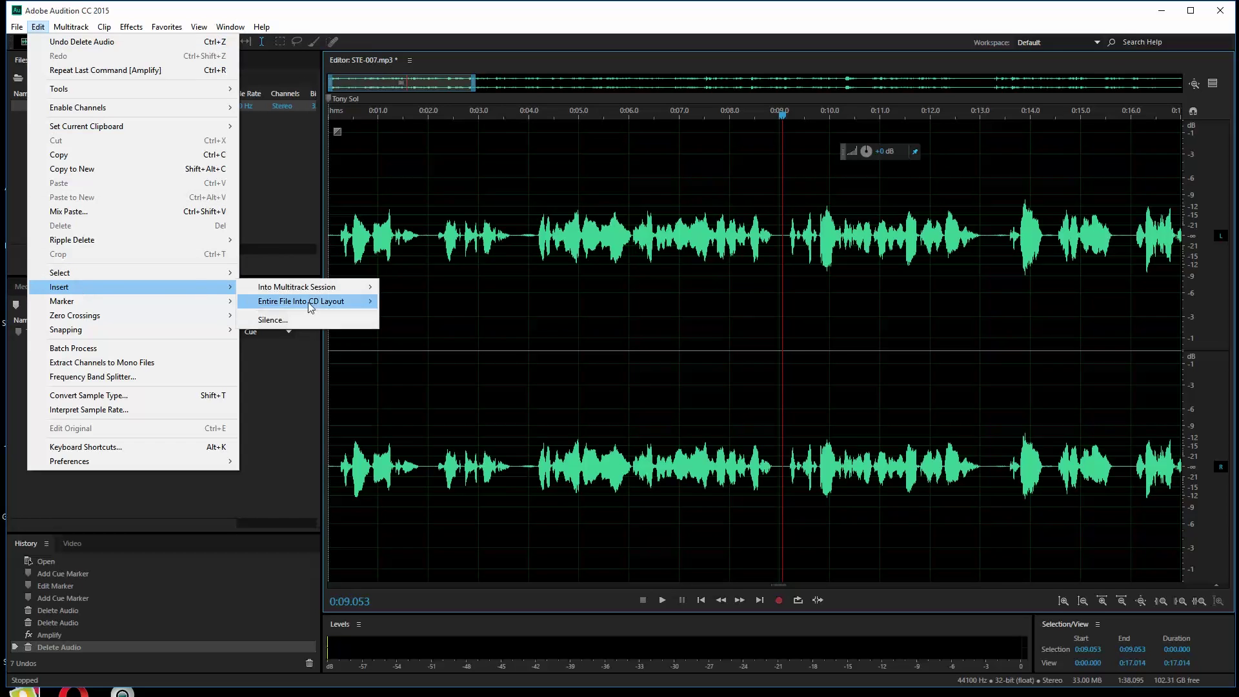
left_click(276, 321)
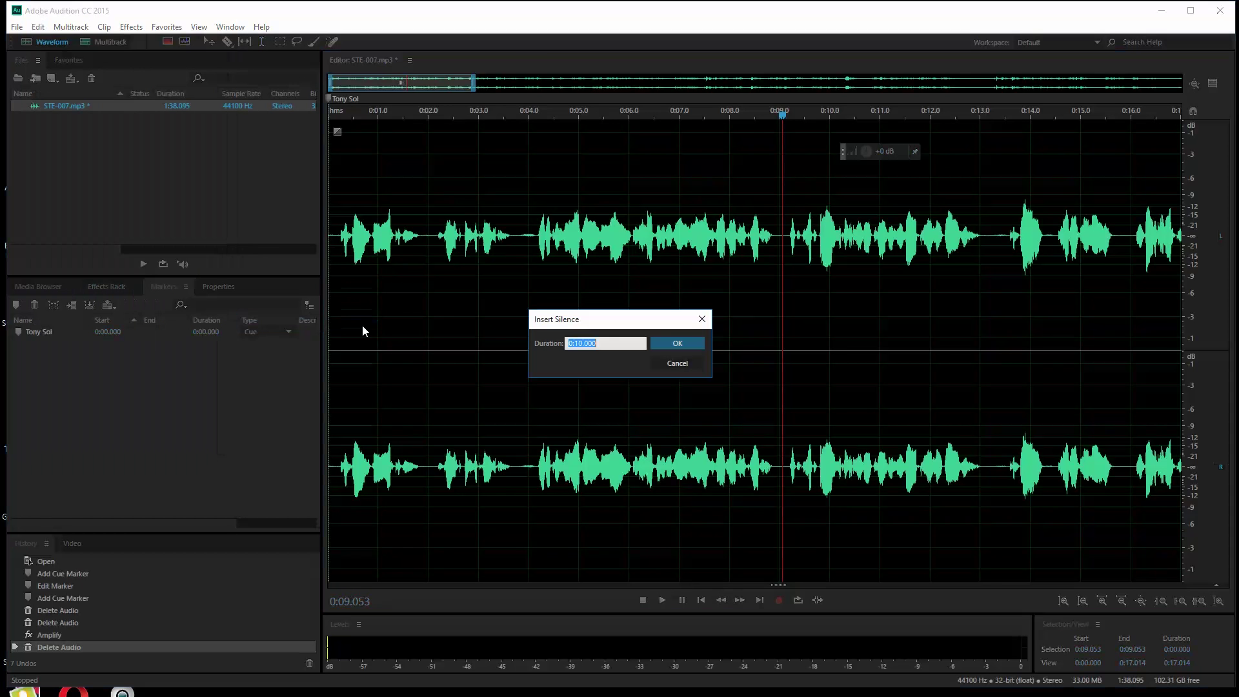
left_click(579, 345)
type("01")
left_click(677, 344)
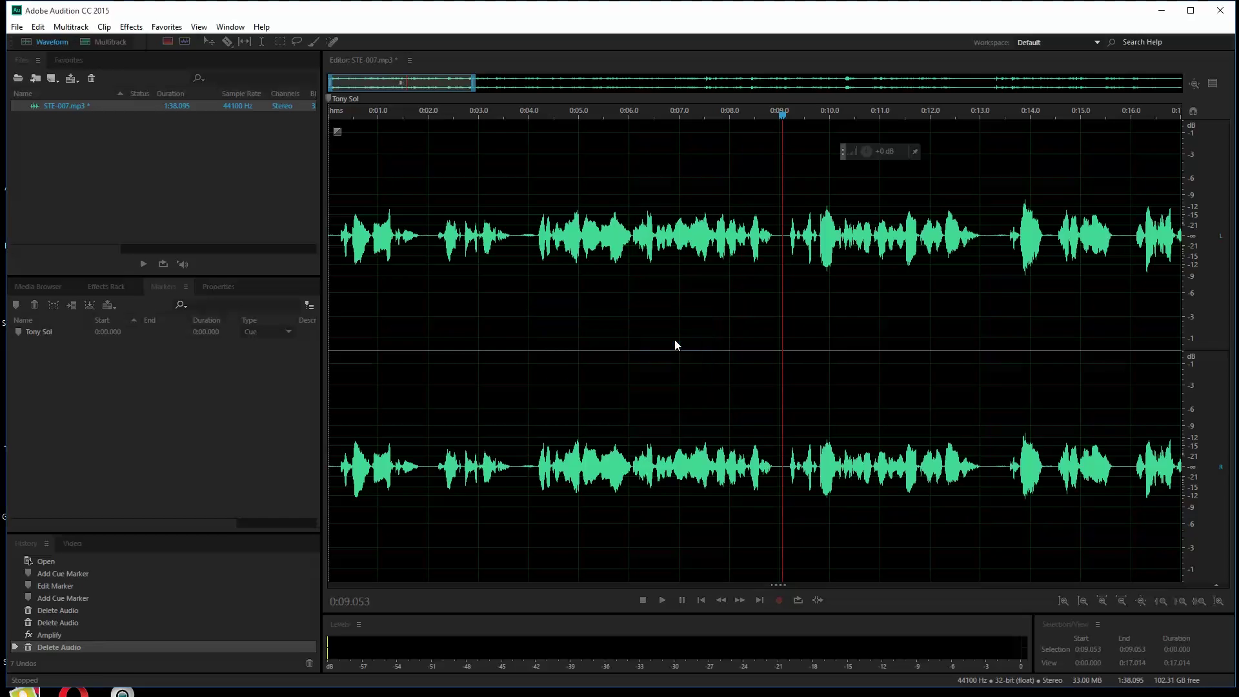
Delete the 0:09.040–0:10.095 span and play from 0:07.497 to check the edit.
left_click(814, 287)
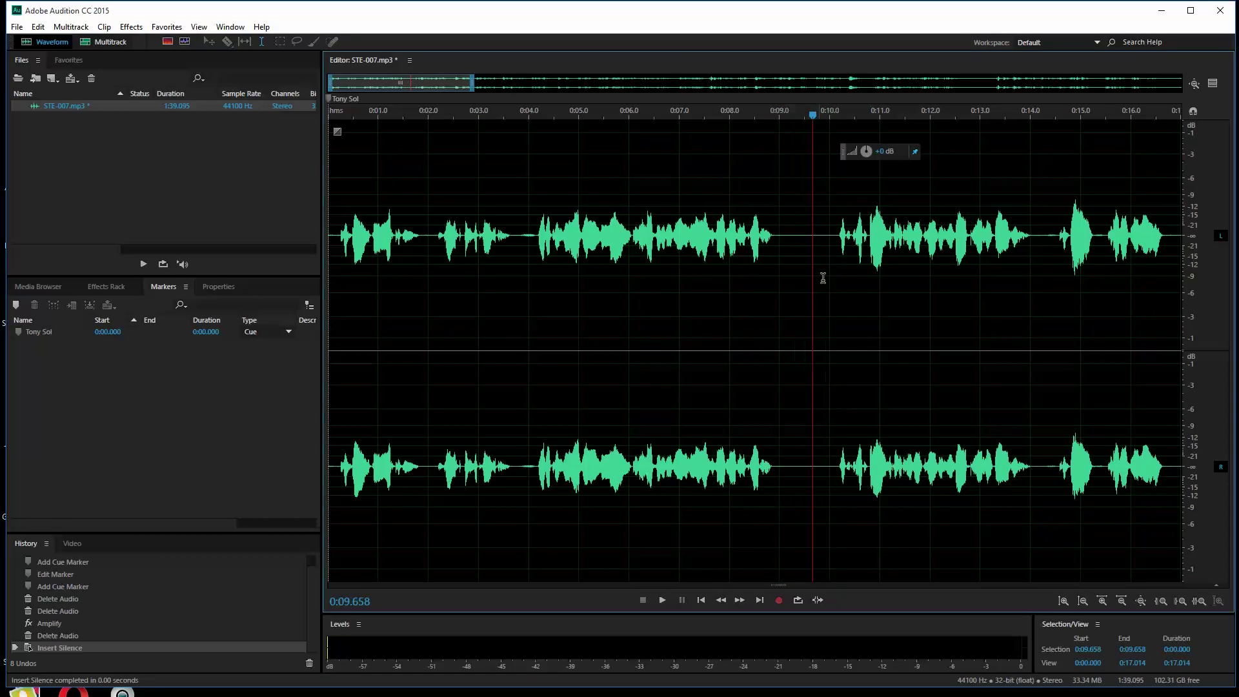
left_click_drag(835, 255, 783, 265)
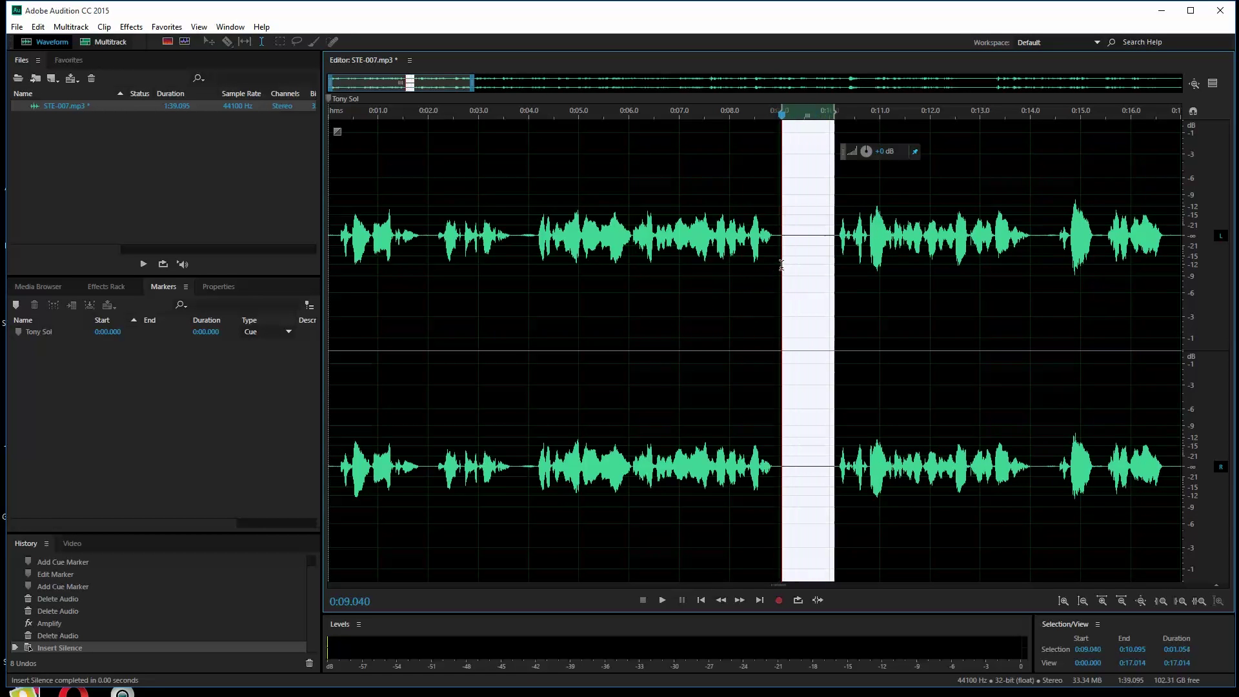
key("Delete")
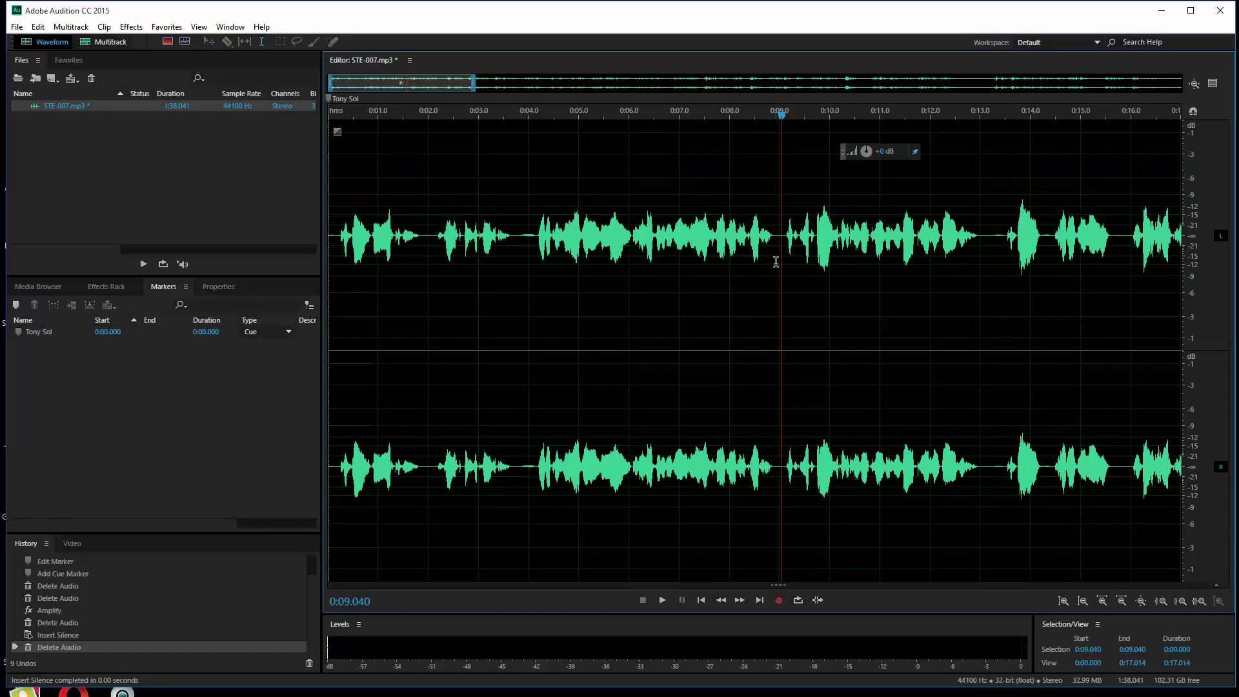
left_click(702, 322)
key("space")
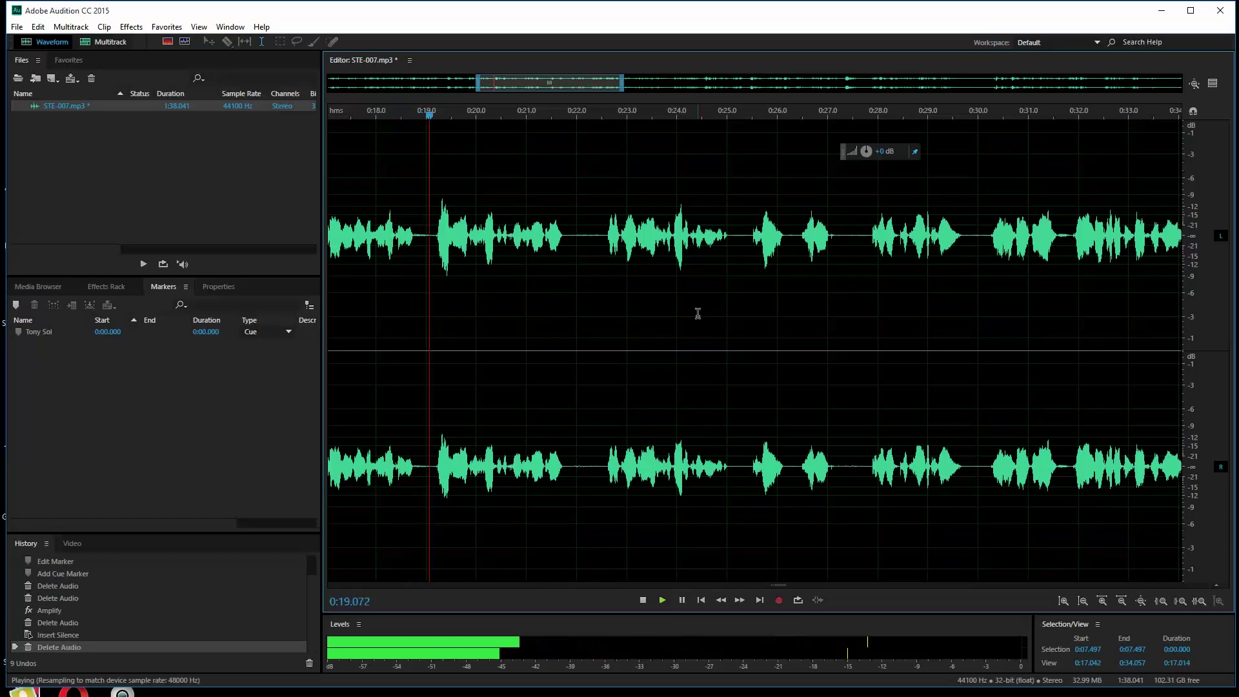
Zoom into 0:17–0:22, delete the 0:18.794–0:19.180 slice, and replay from 0:17.572.
key("space")
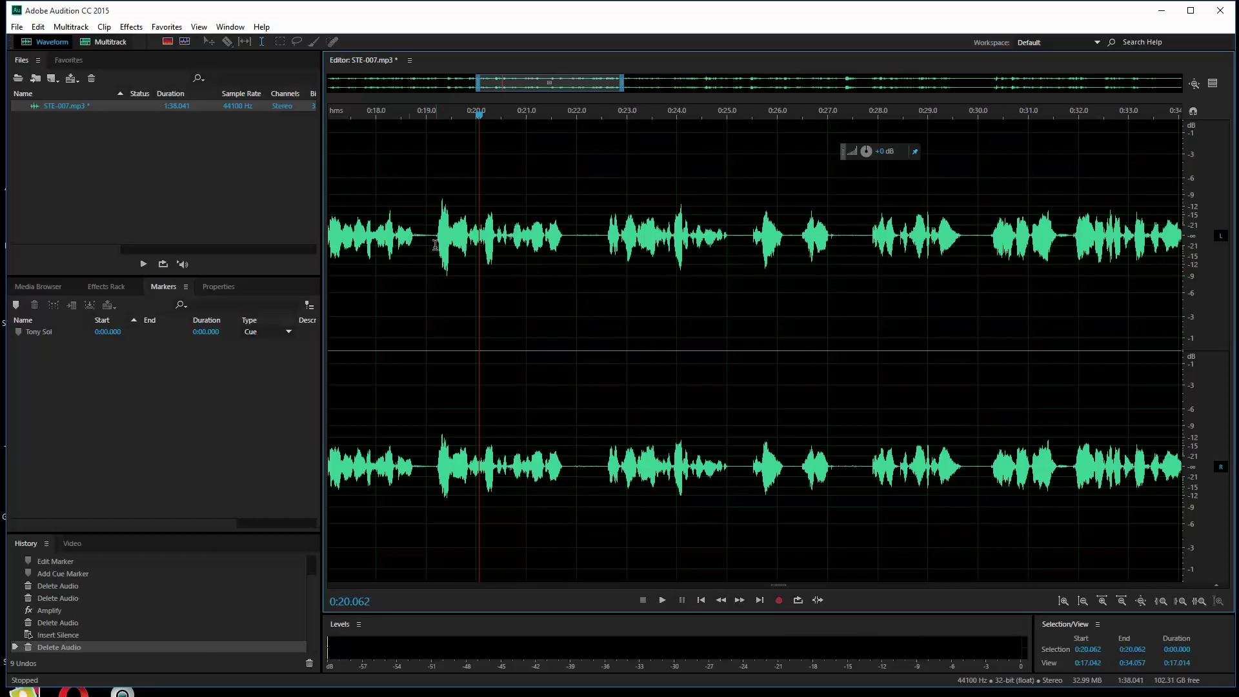
left_click_drag(488, 119, 452, 119)
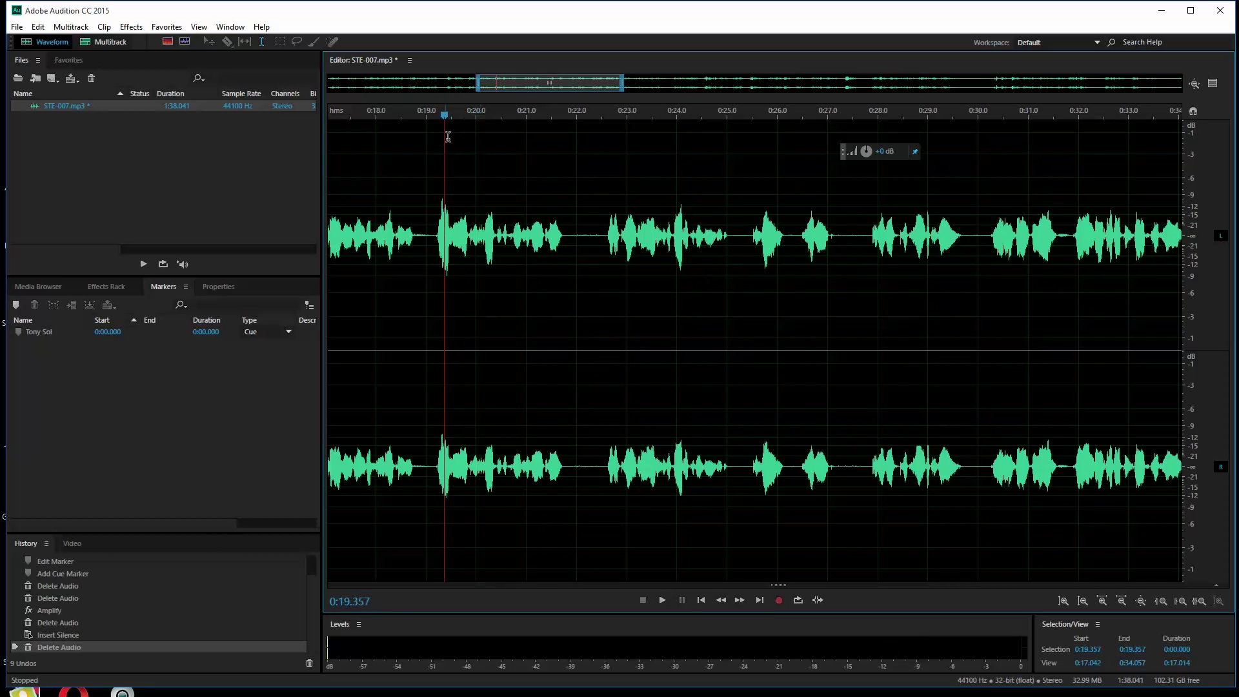
left_click_drag(623, 93, 520, 118)
left_click_drag(684, 241, 621, 254)
key("Delete")
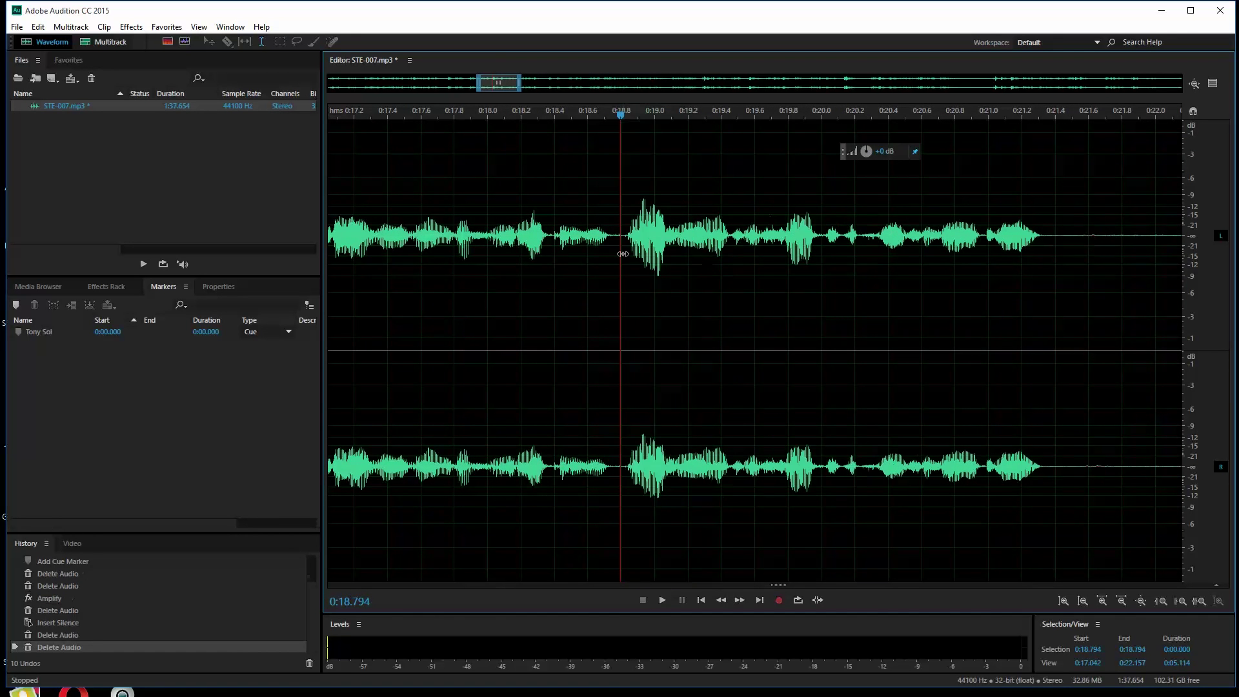
left_click(417, 154)
key("space")
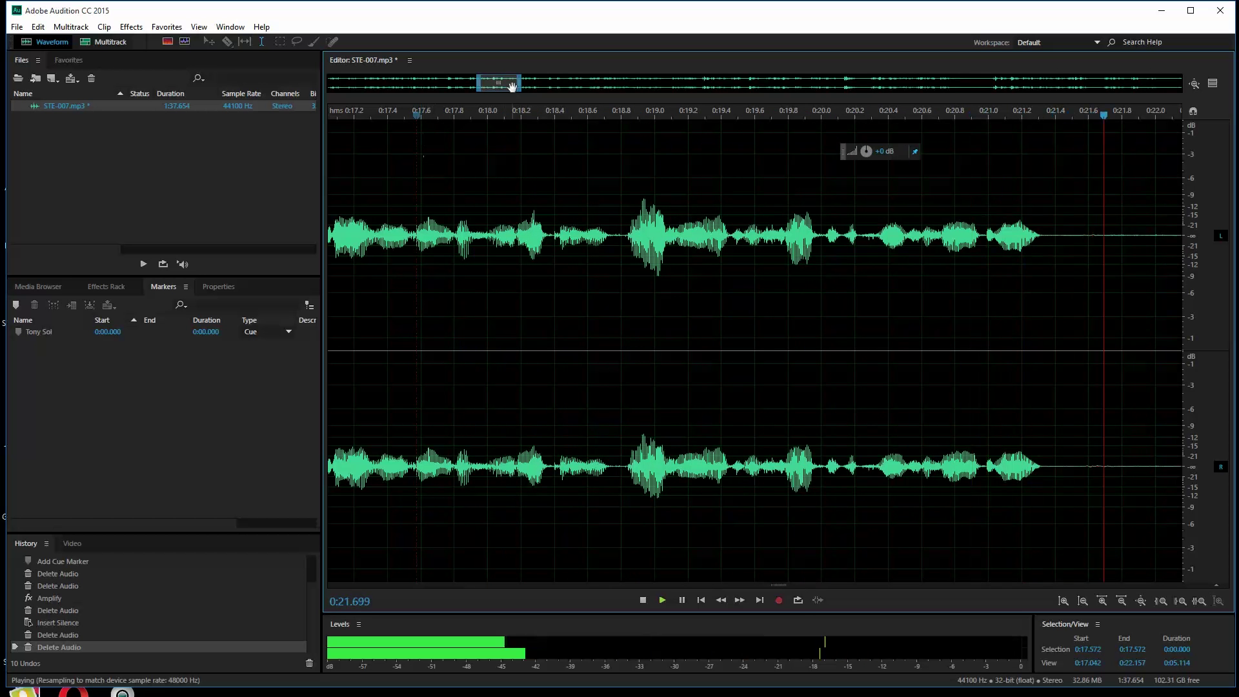
left_click_drag(562, 83, 692, 83)
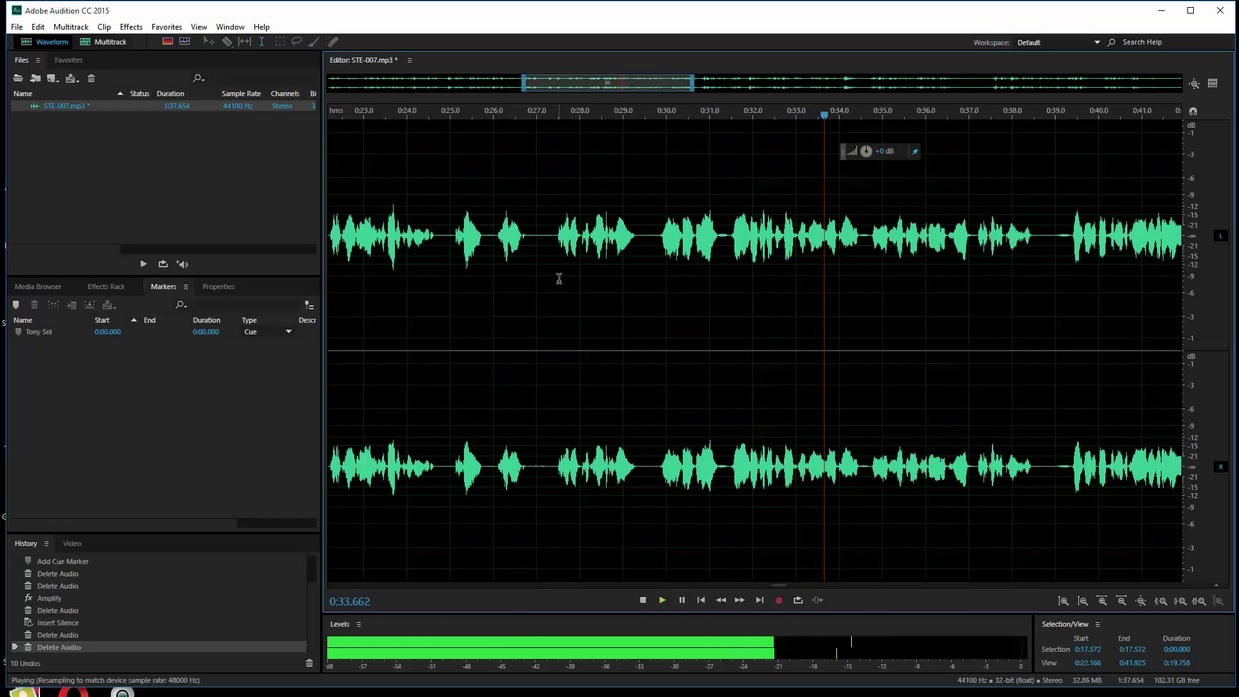
key("space")
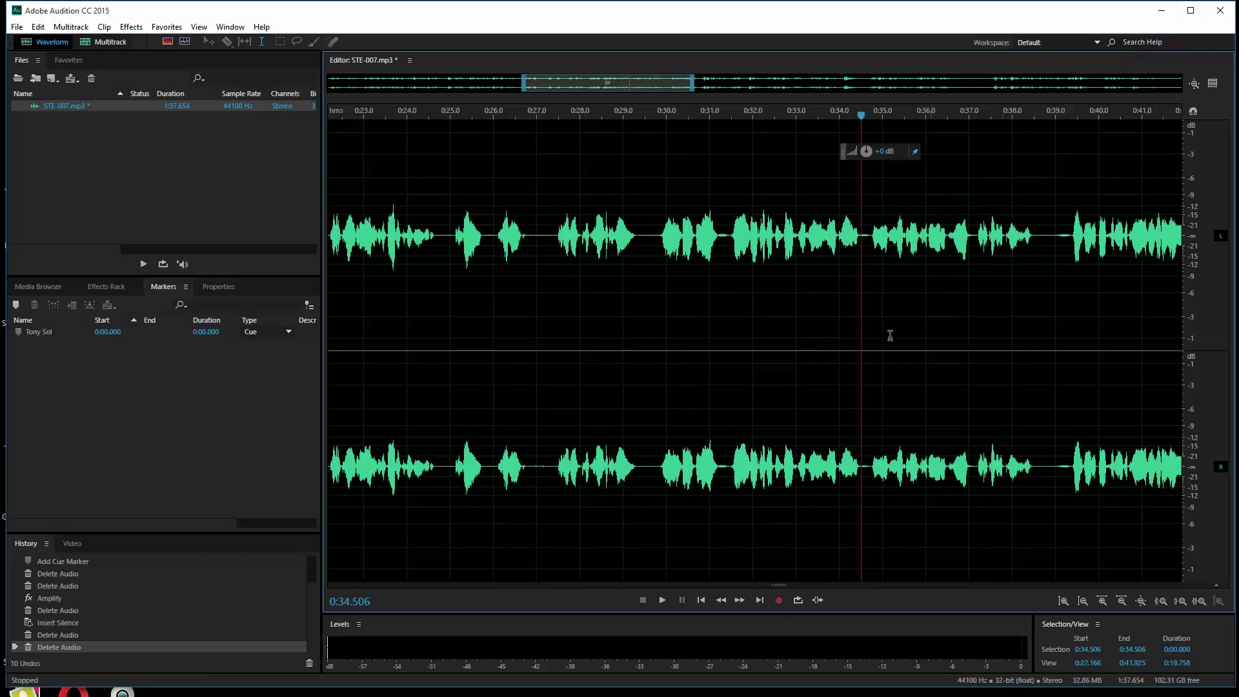
left_click_drag(647, 82, 741, 86)
left_click(528, 317)
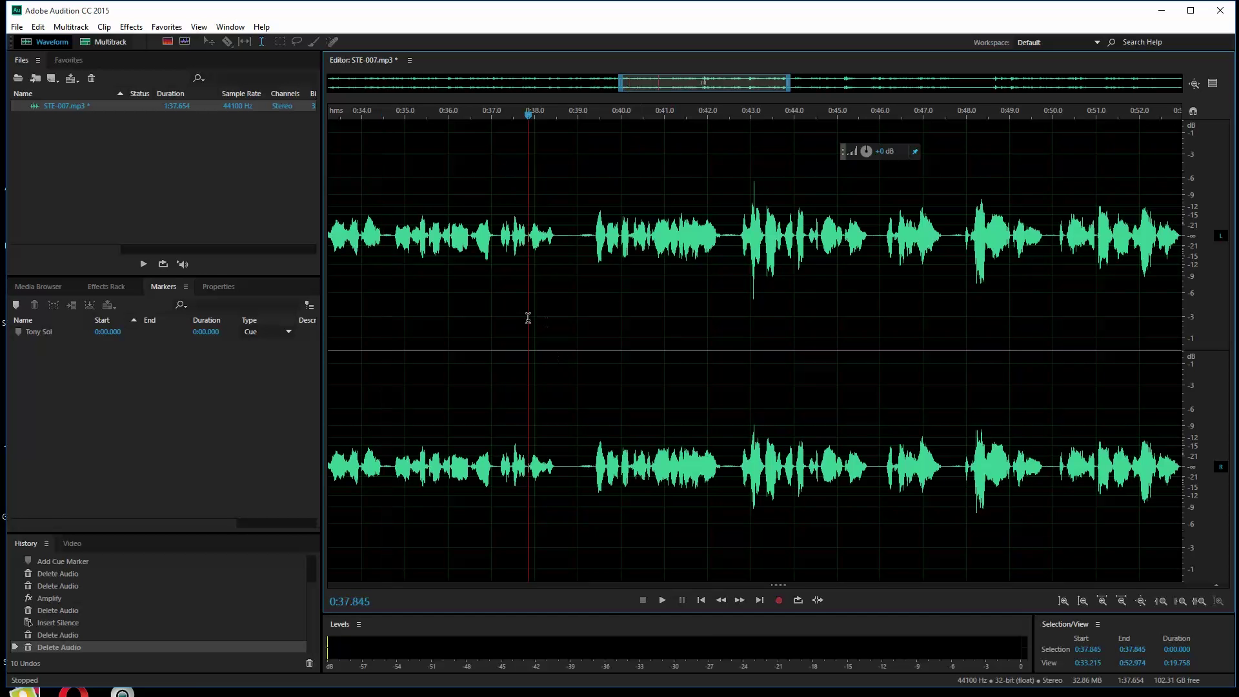
key("space")
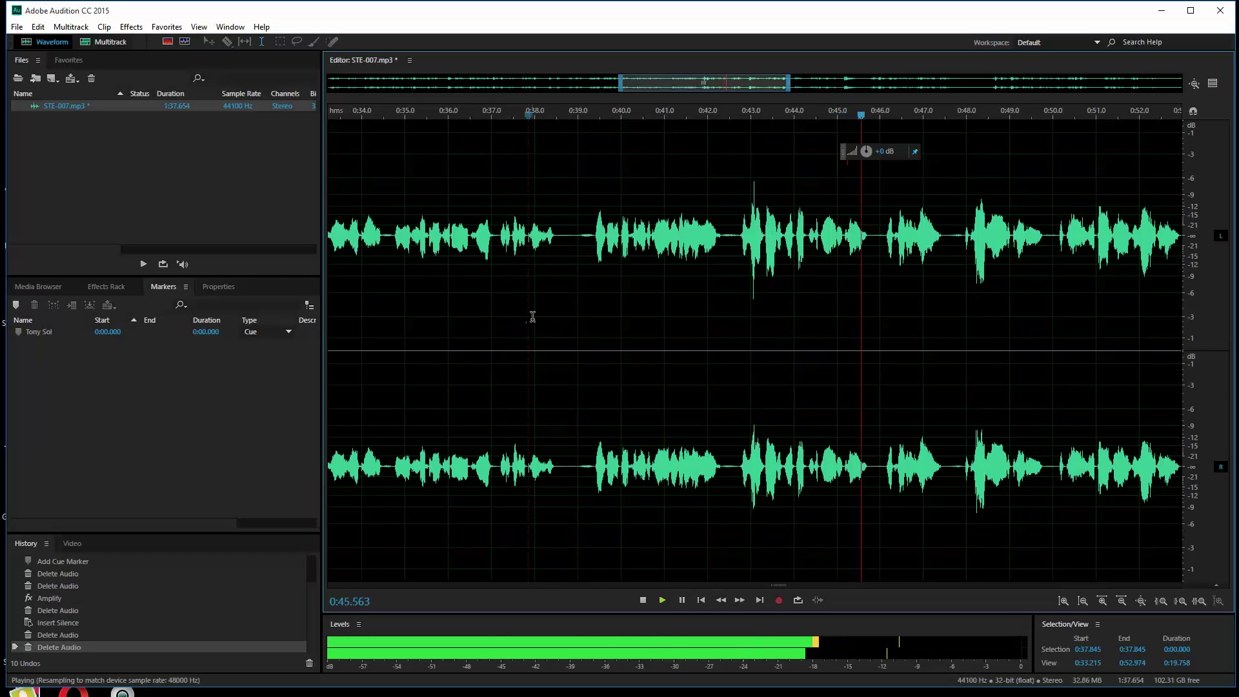
key("space")
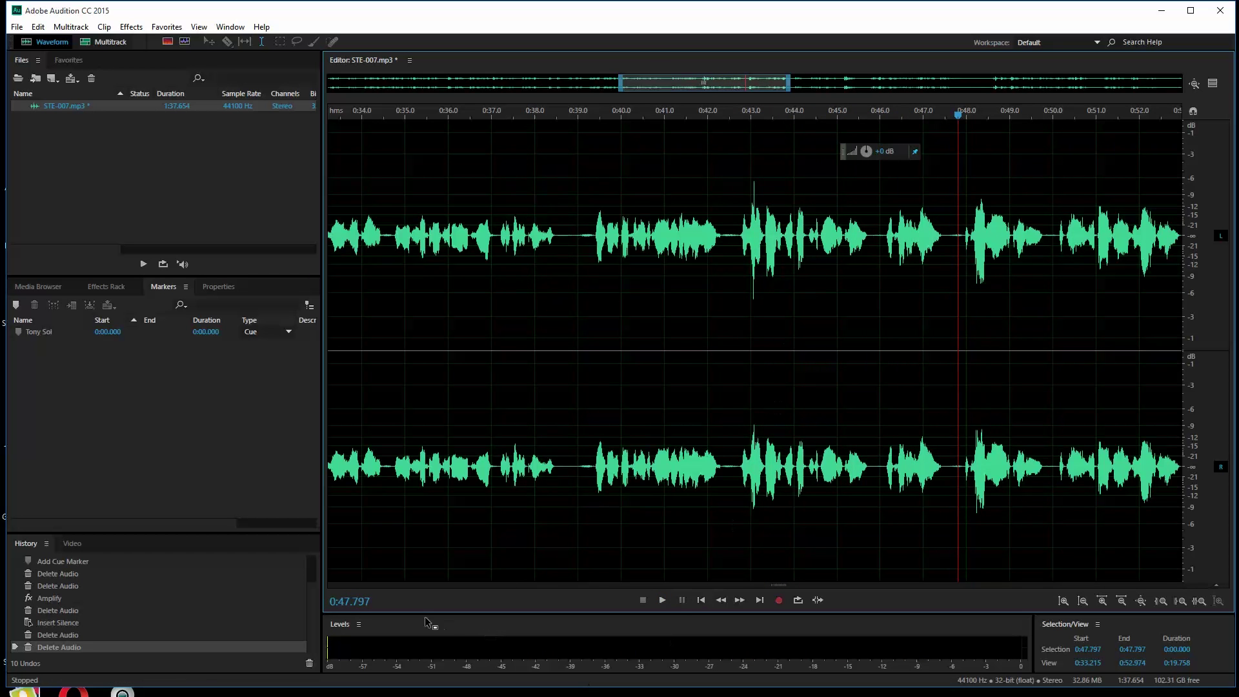
left_click_drag(789, 89, 1193, 124)
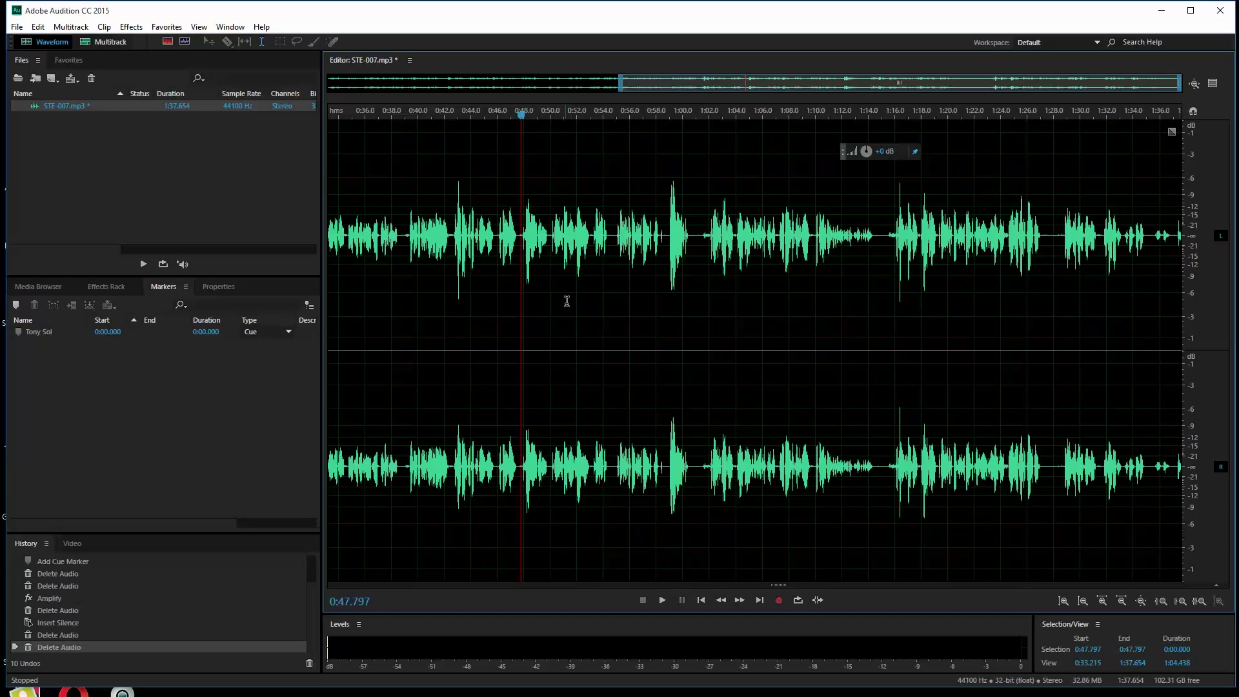
Zoom out to the full recording and select all of it with Ctrl+A.
left_click_drag(622, 86, 230, 83)
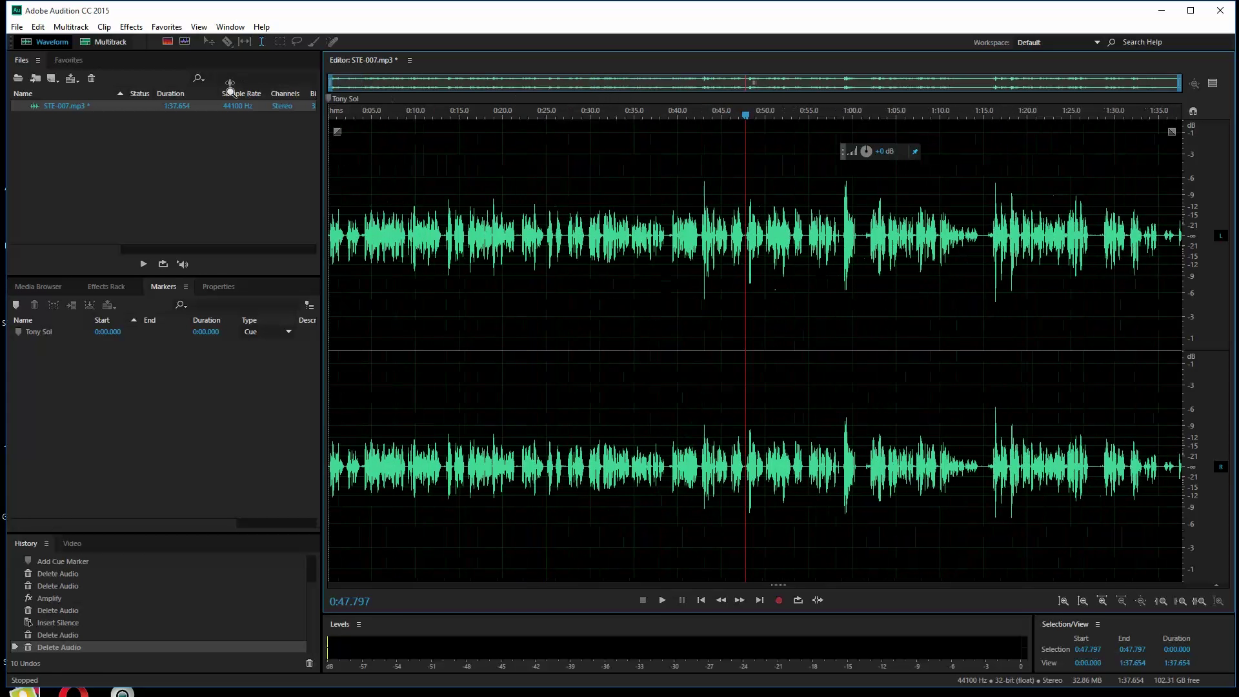
left_click(608, 325)
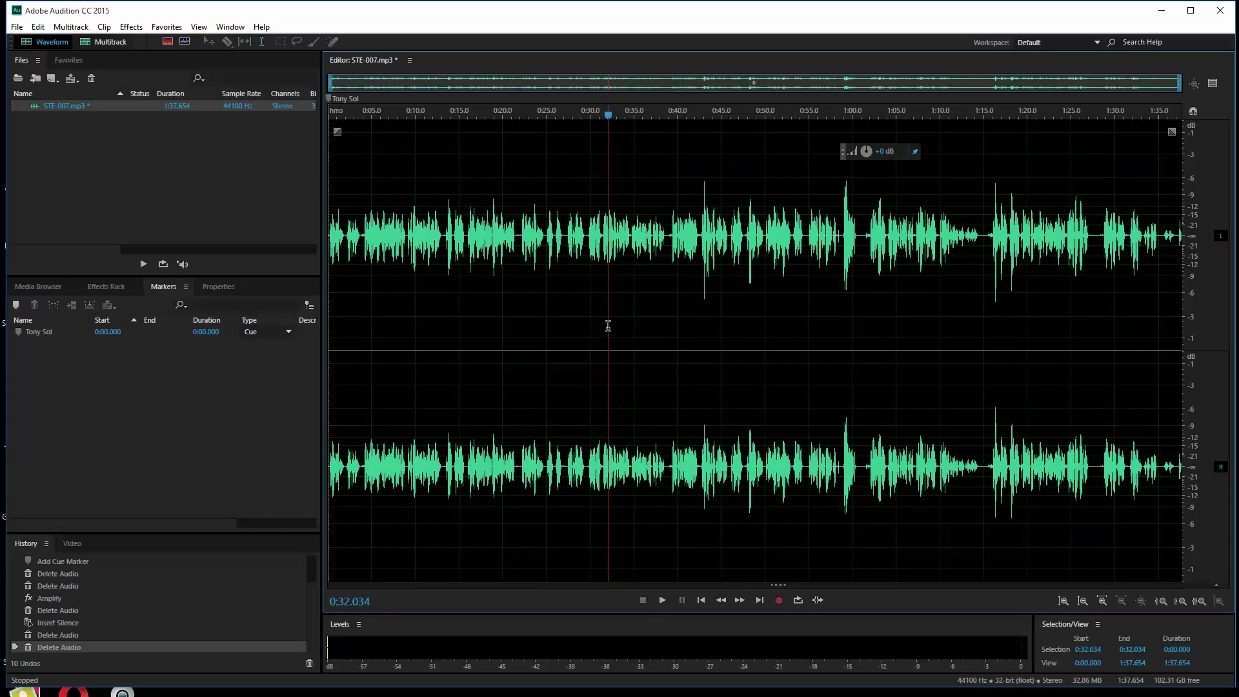
key("ctrl+a")
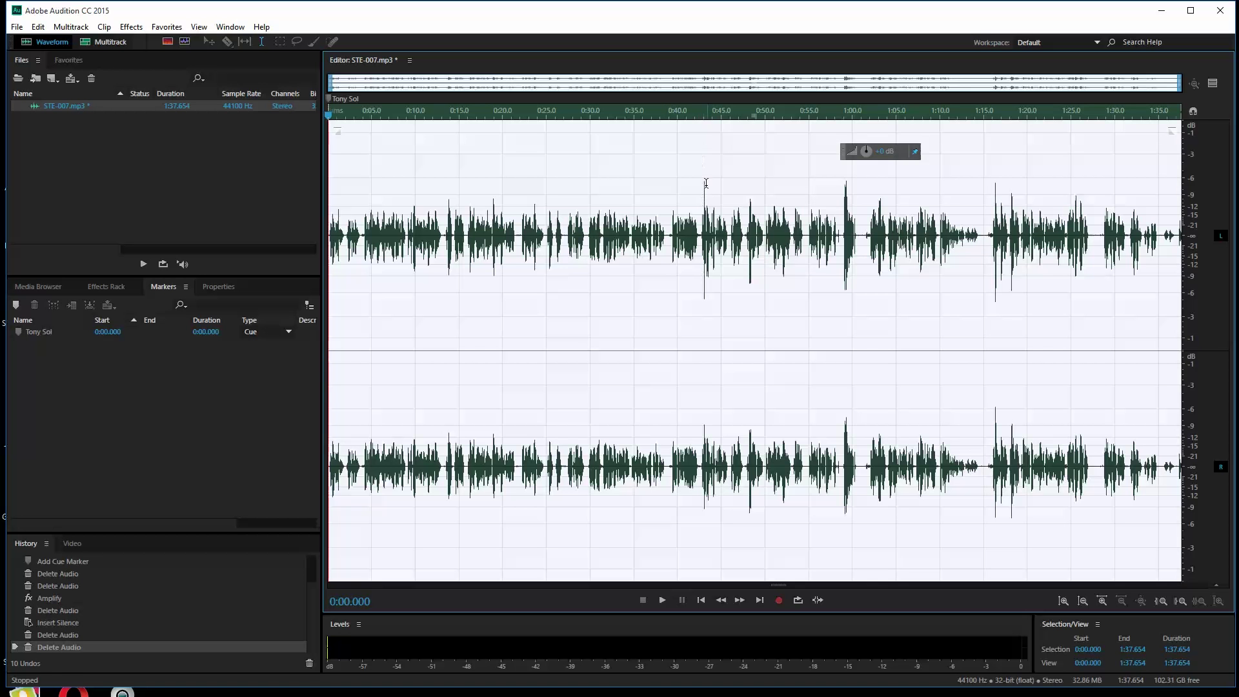
Bring up the Effects menu's Amplitude and Compression submenu.
left_click(133, 30)
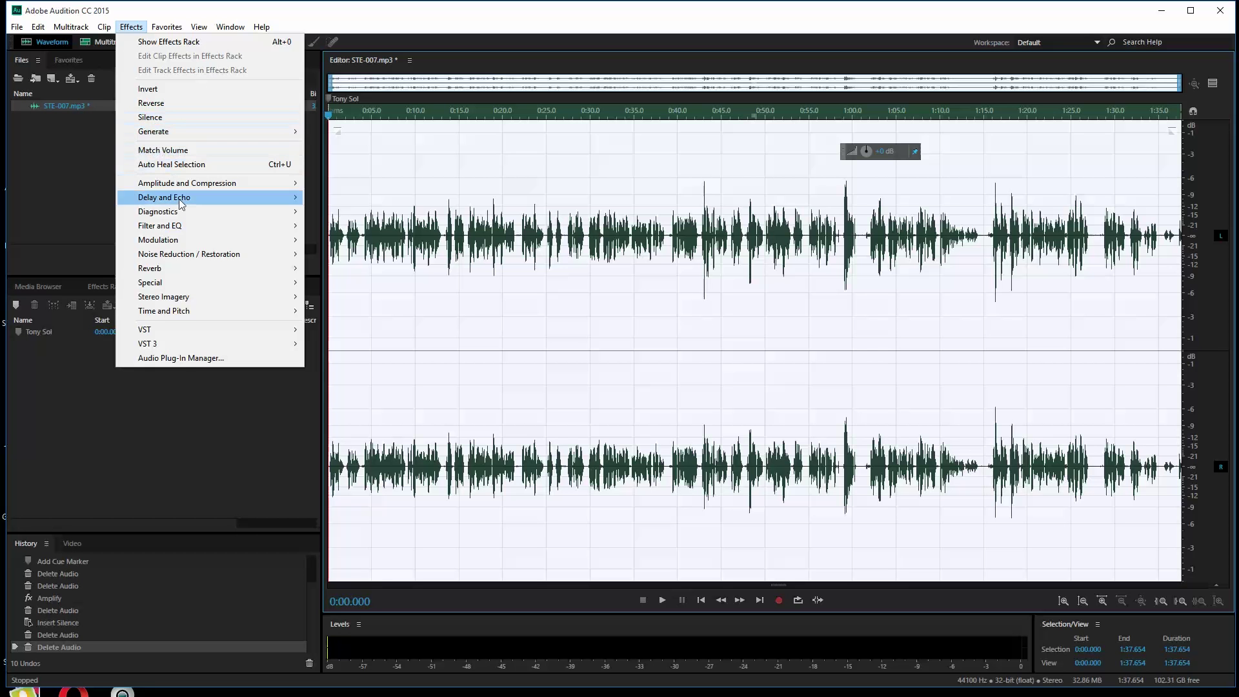
mouse_move(188, 229)
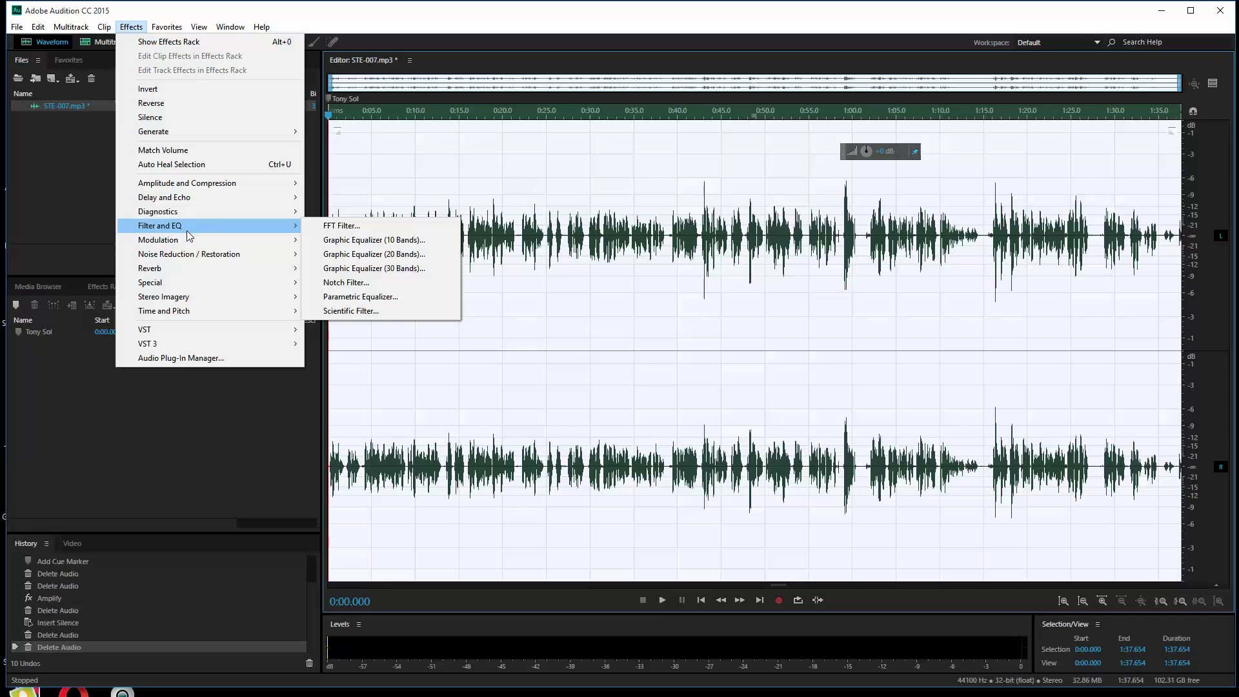
mouse_move(201, 184)
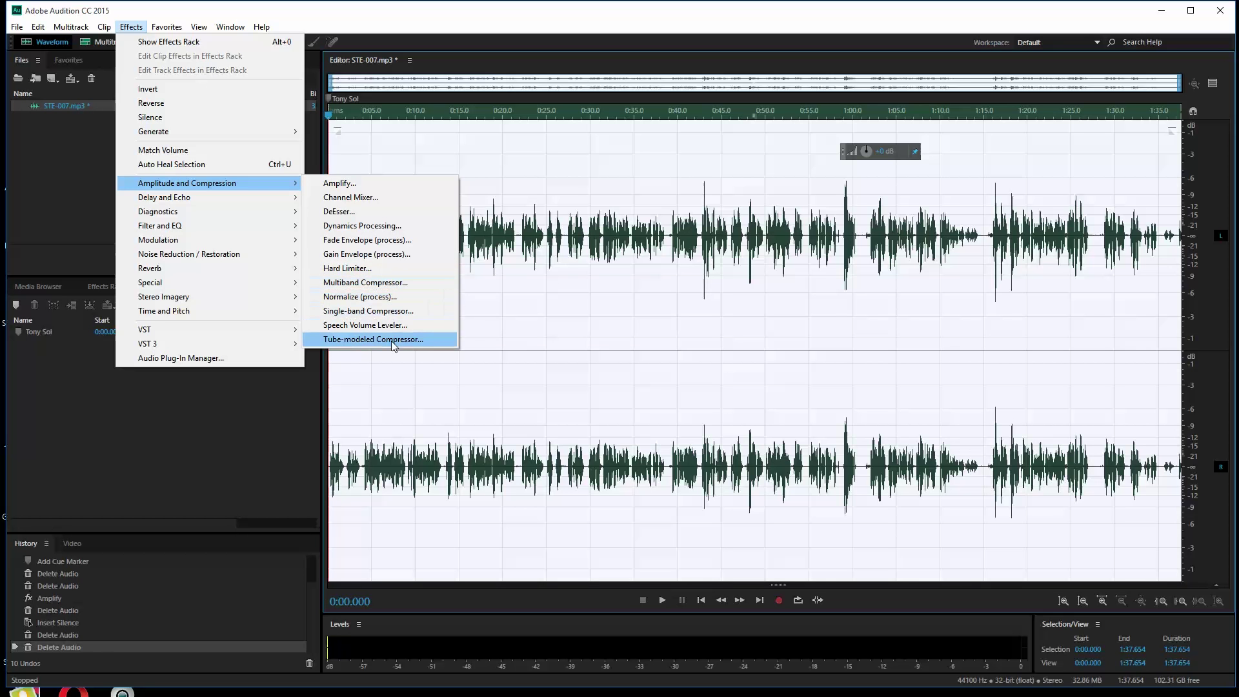
Preview the Multiband Compressor's Broadcast preset and apply it to all of STE-007.mp3.
left_click(387, 284)
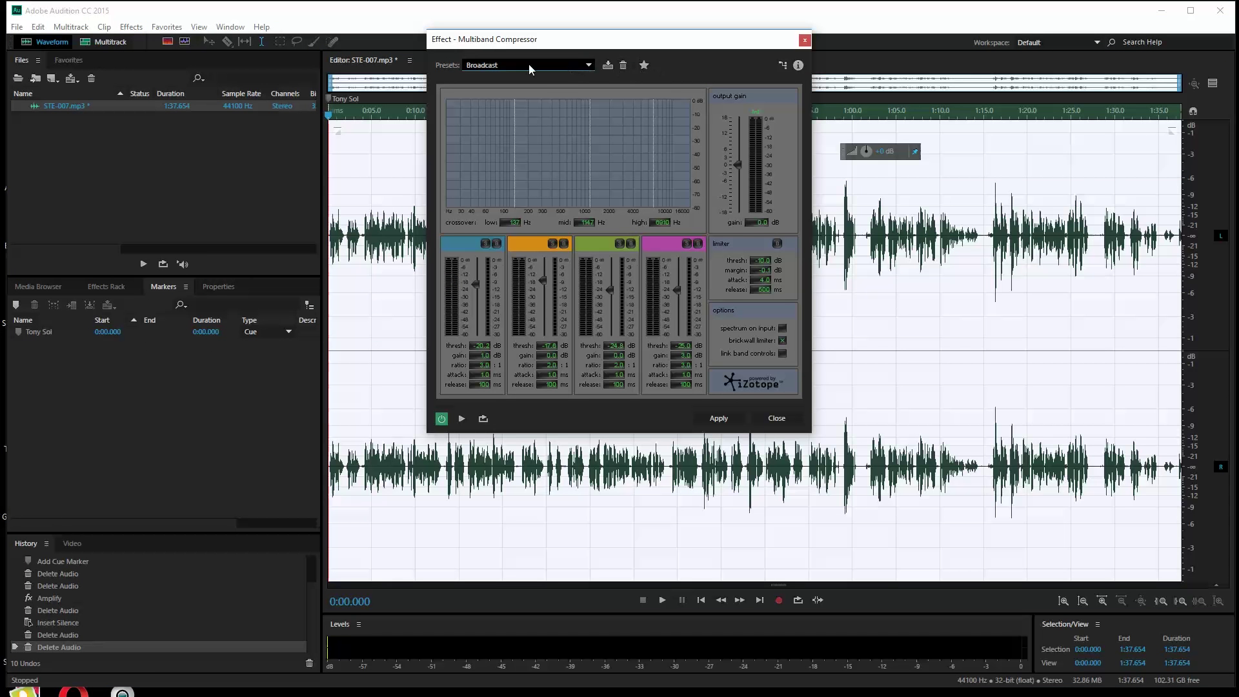
left_click(589, 67)
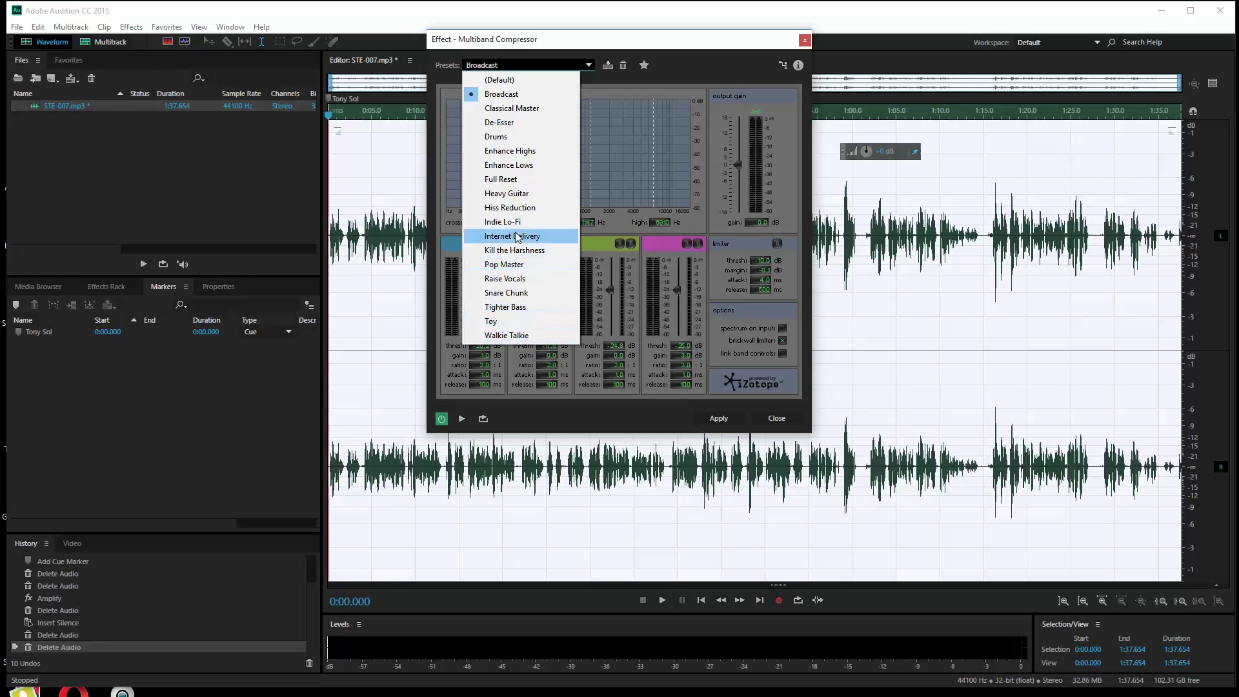
left_click(510, 97)
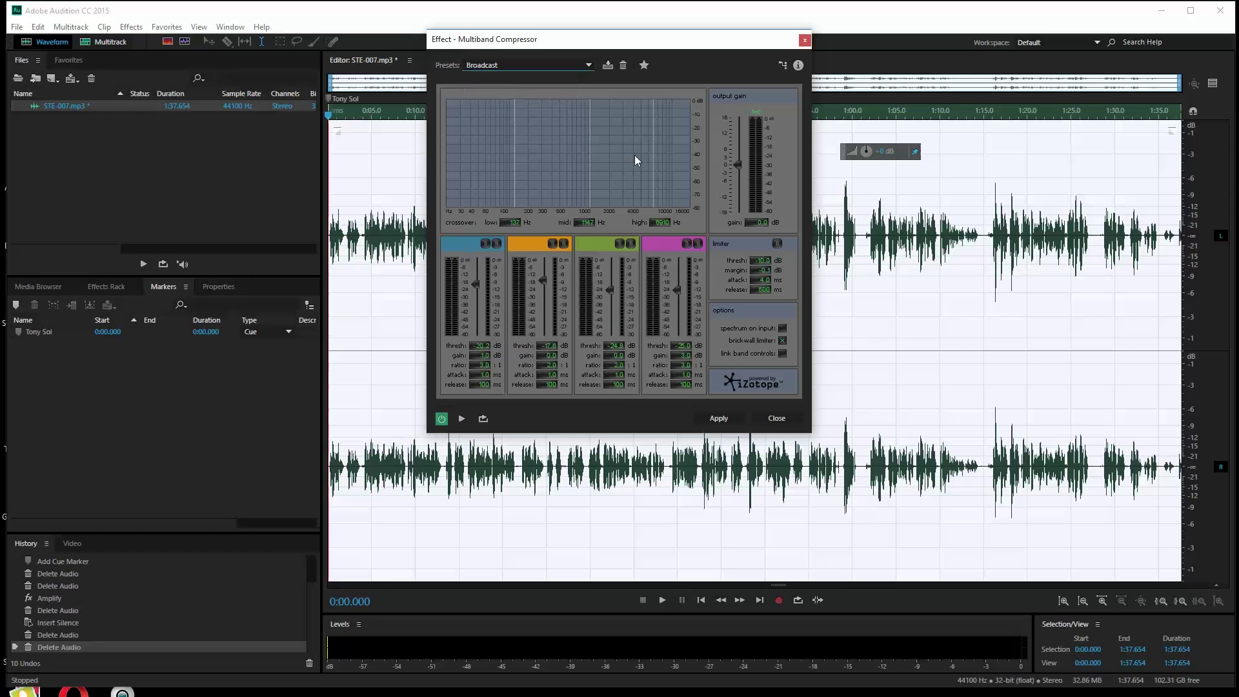
left_click(461, 418)
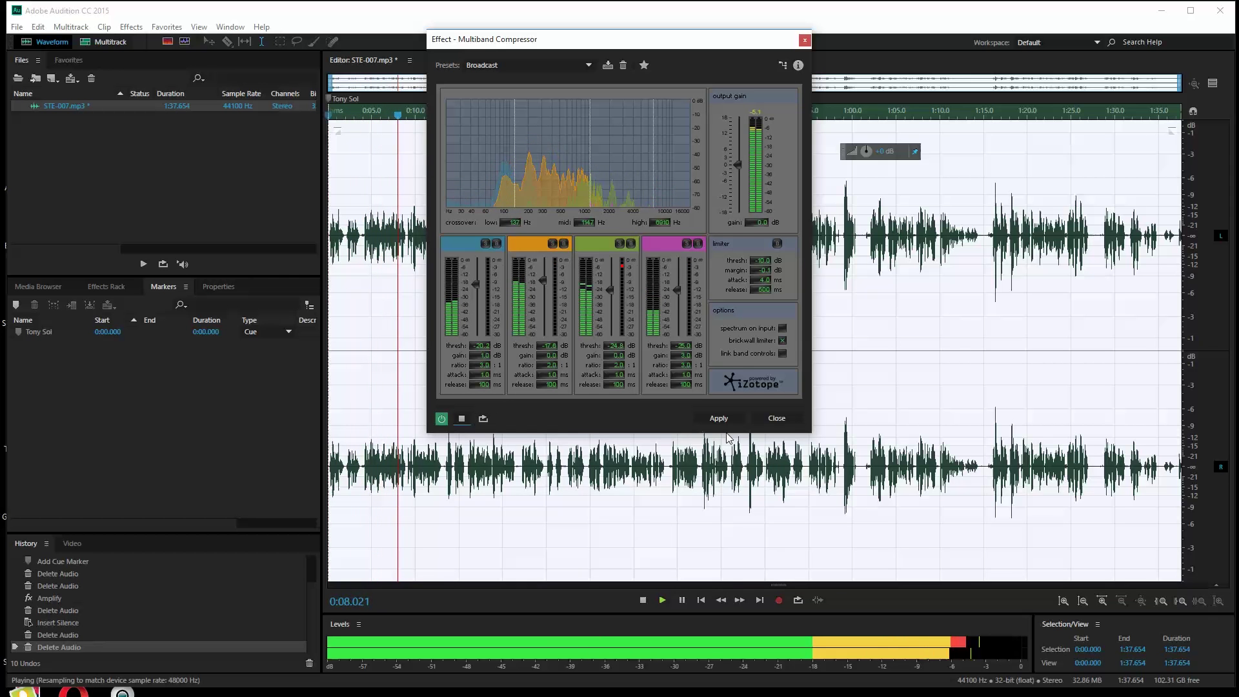
left_click(462, 419)
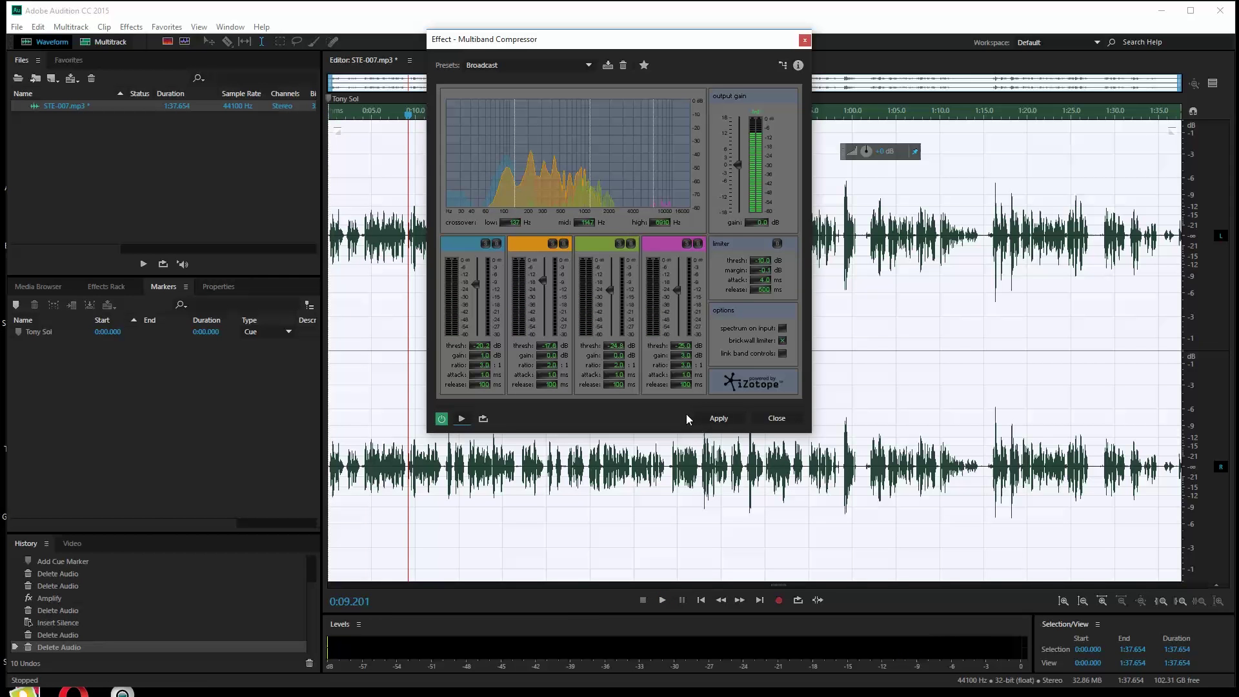
left_click(720, 418)
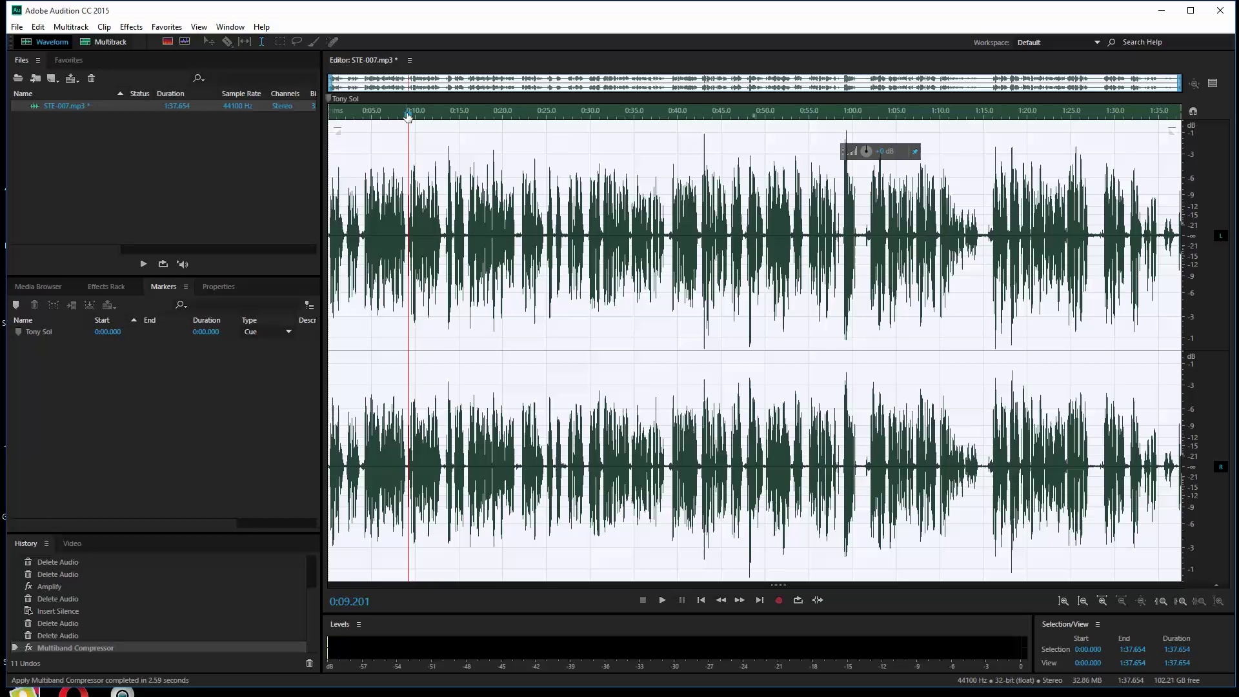
key("space")
key("space")
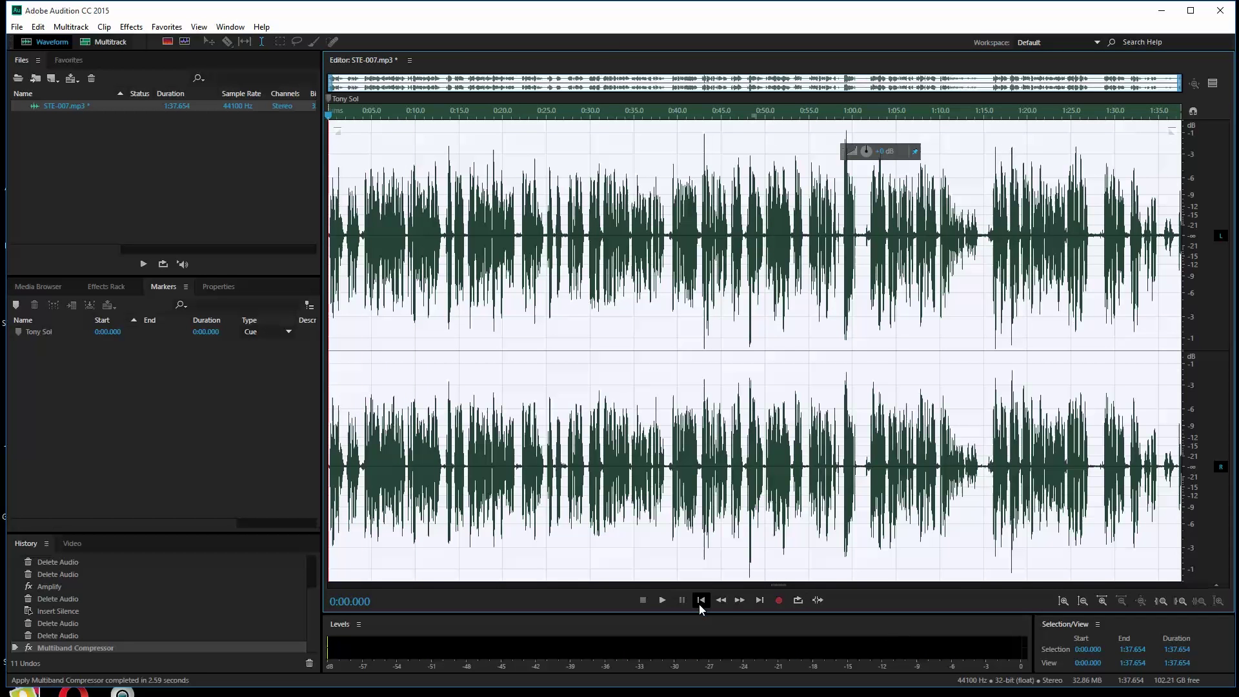
left_click(663, 600)
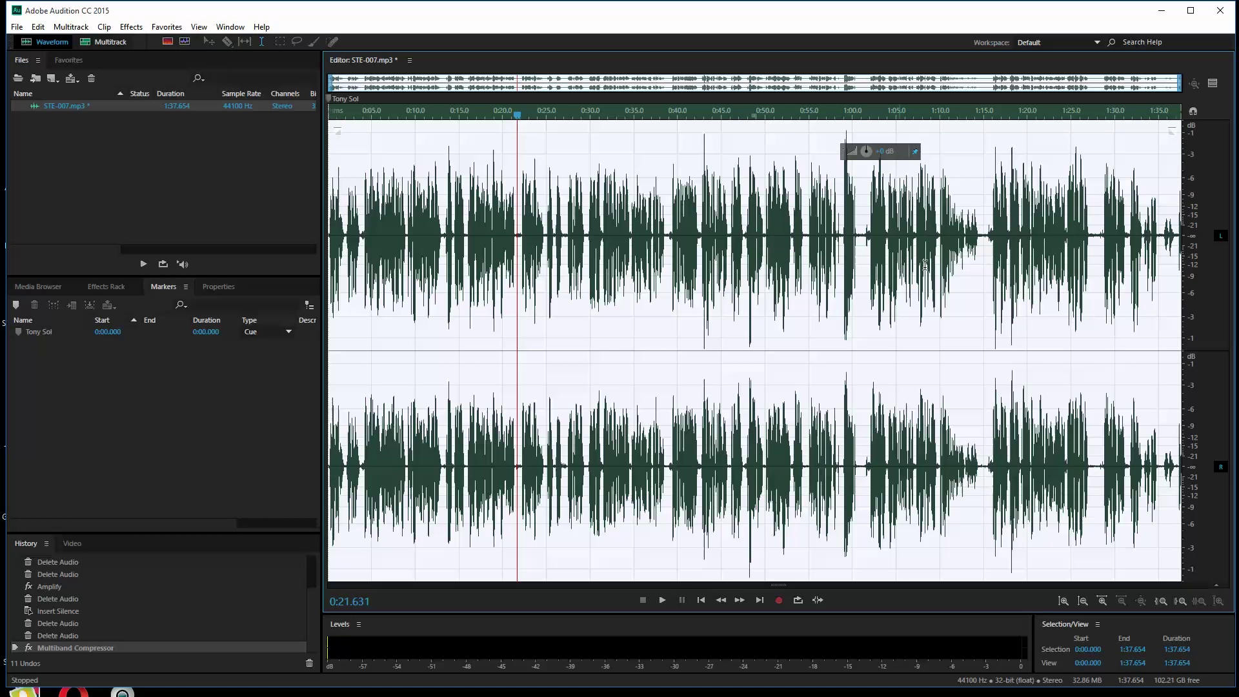
left_click(986, 261)
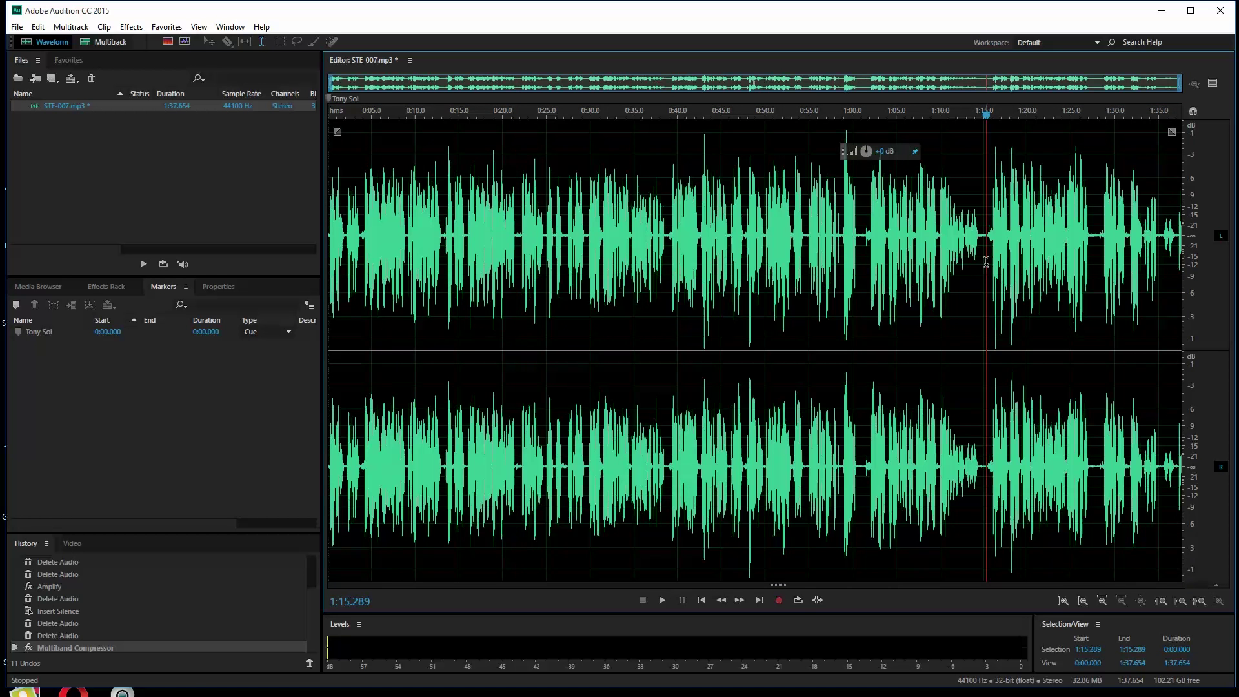
key("space")
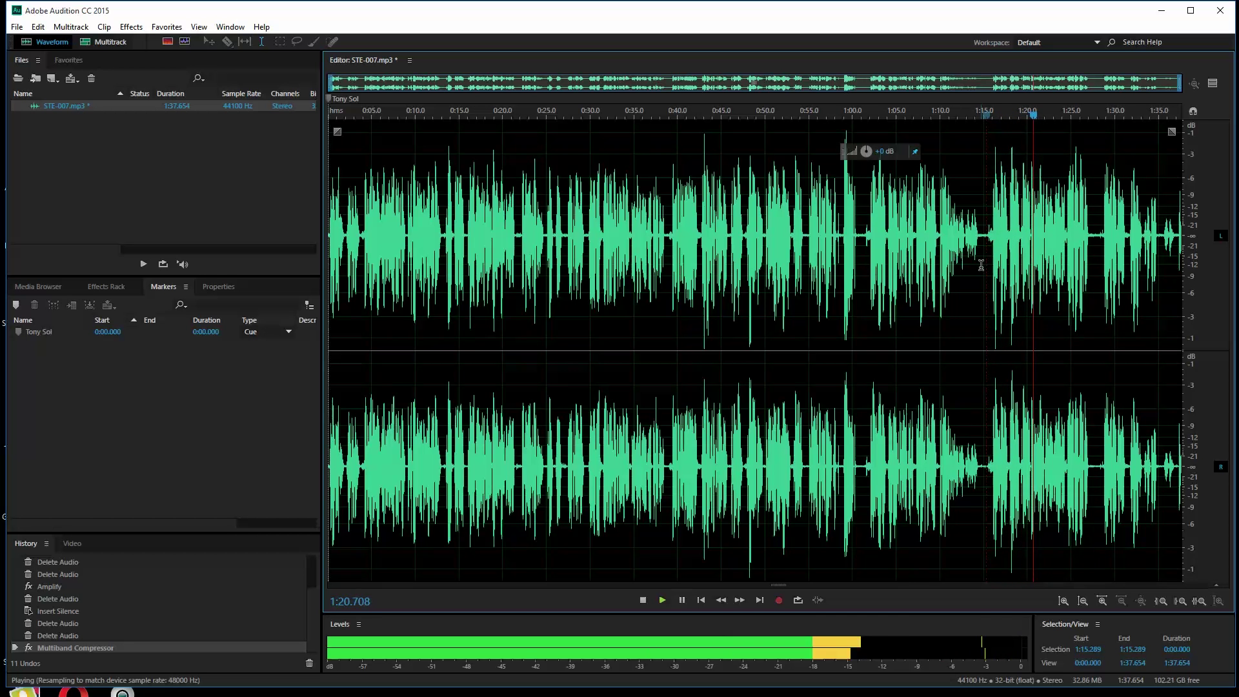
key("space")
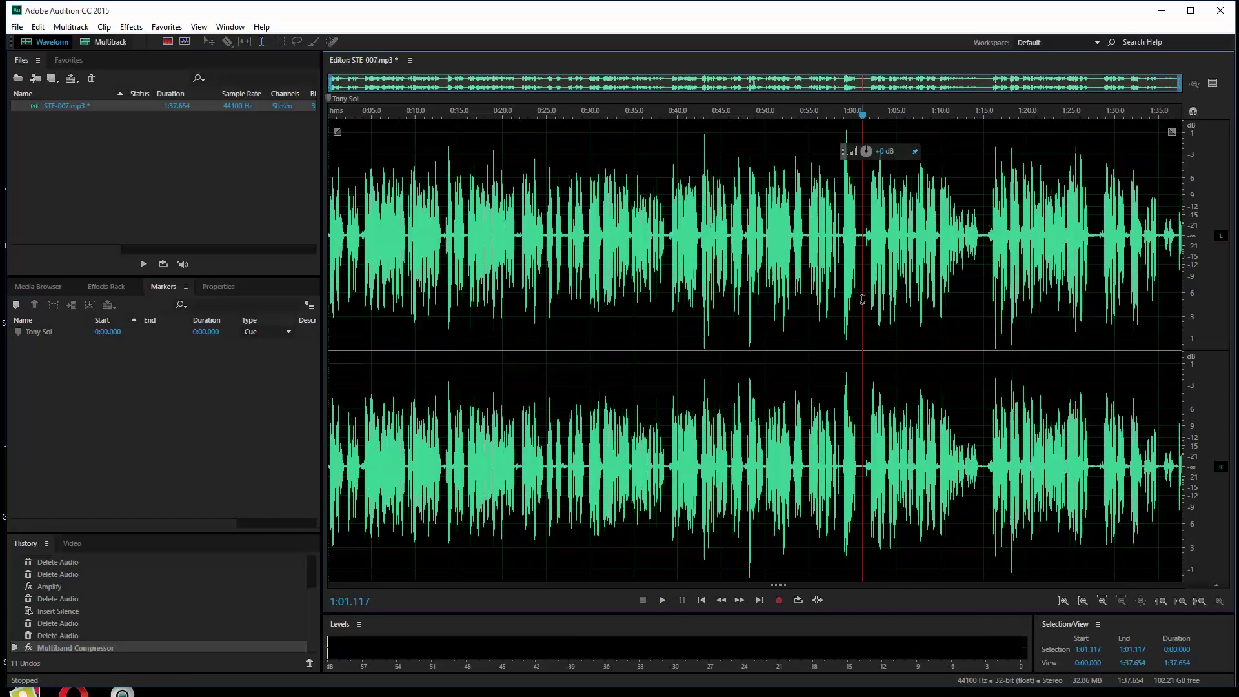
key("space")
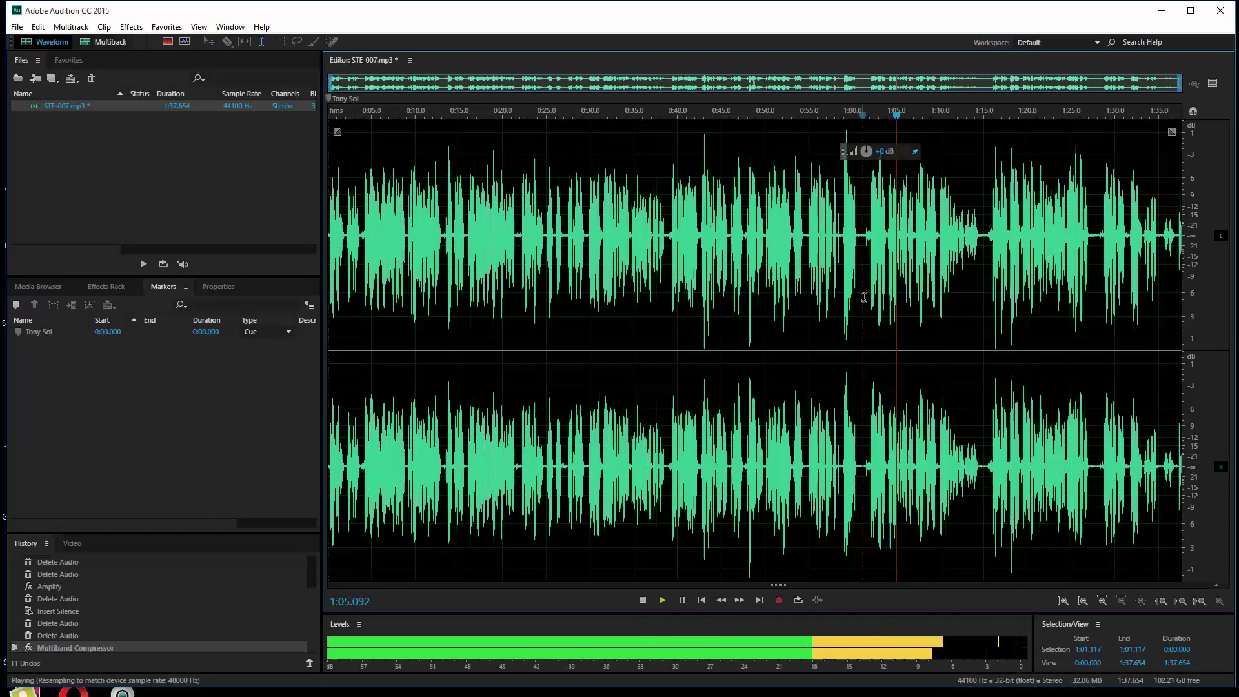
key("space")
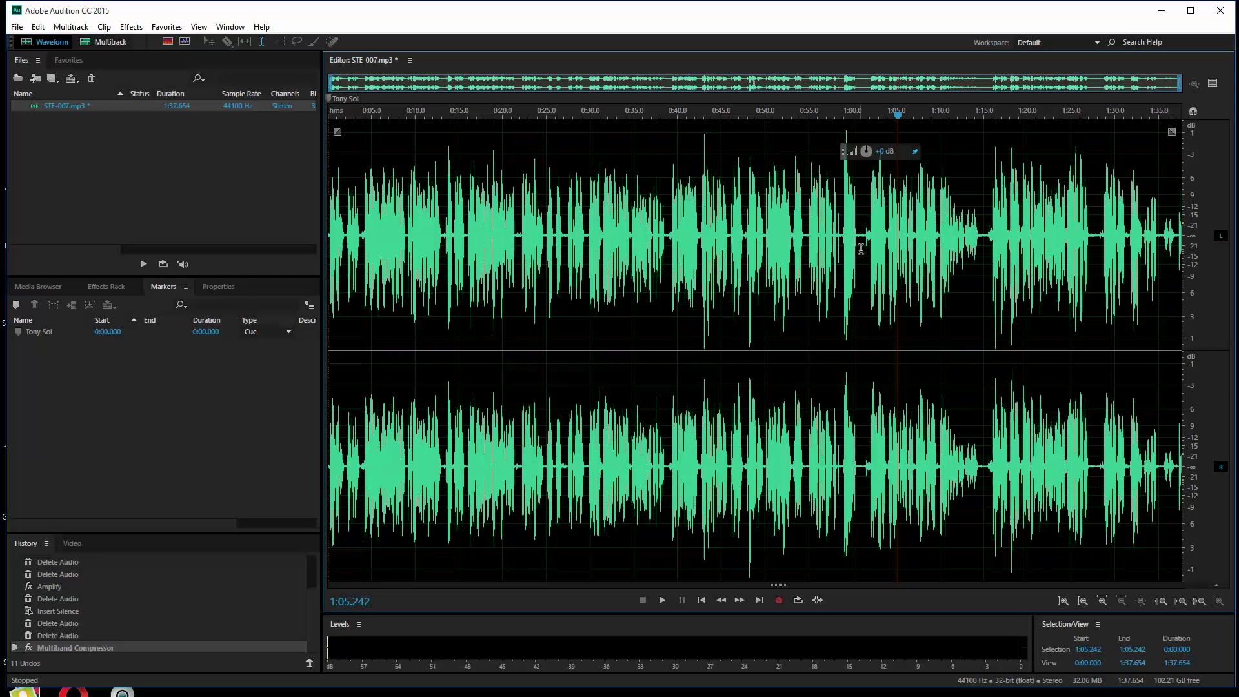
Delete the section from 1:01.117 to about 1:15 and review the audio near 0:54–1:00.
left_click_drag(863, 247, 983, 263)
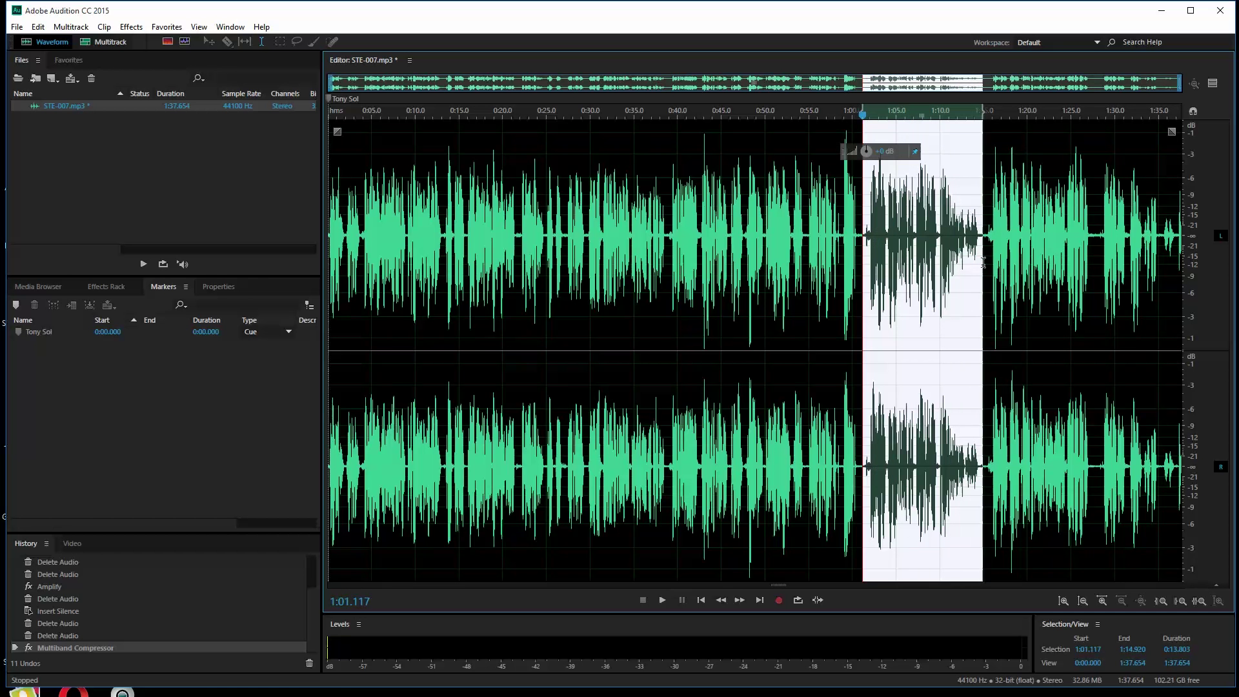
key("Delete")
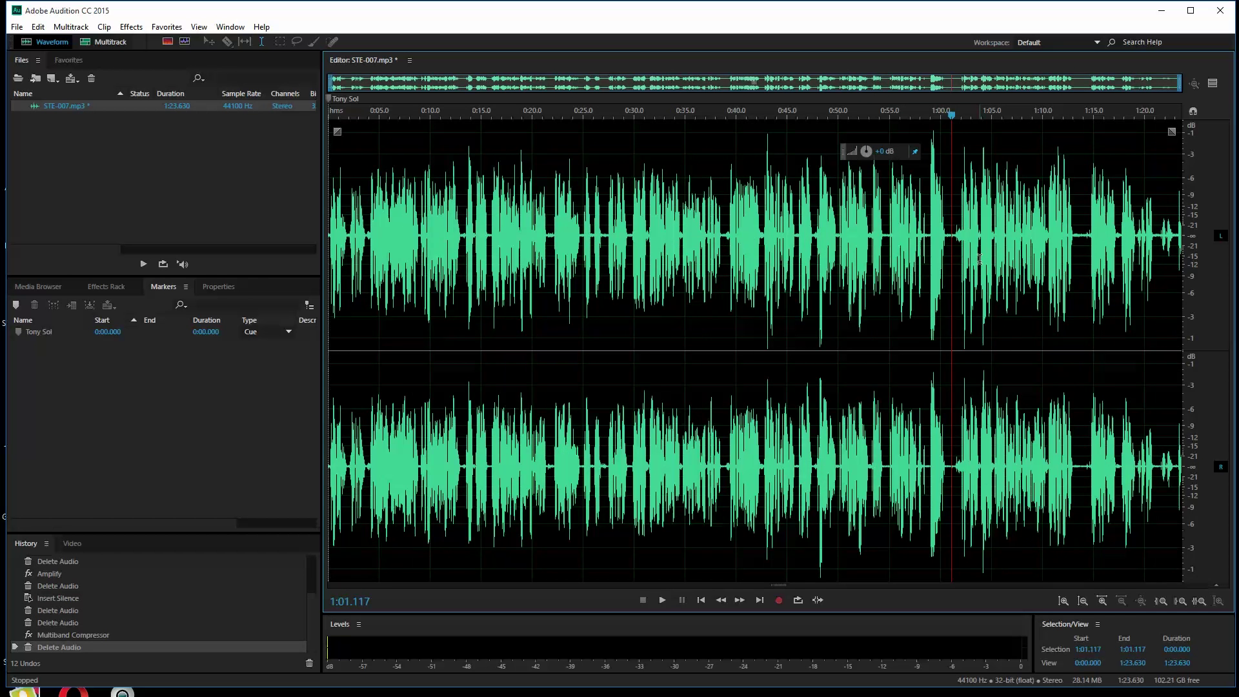
left_click(933, 252)
key("space")
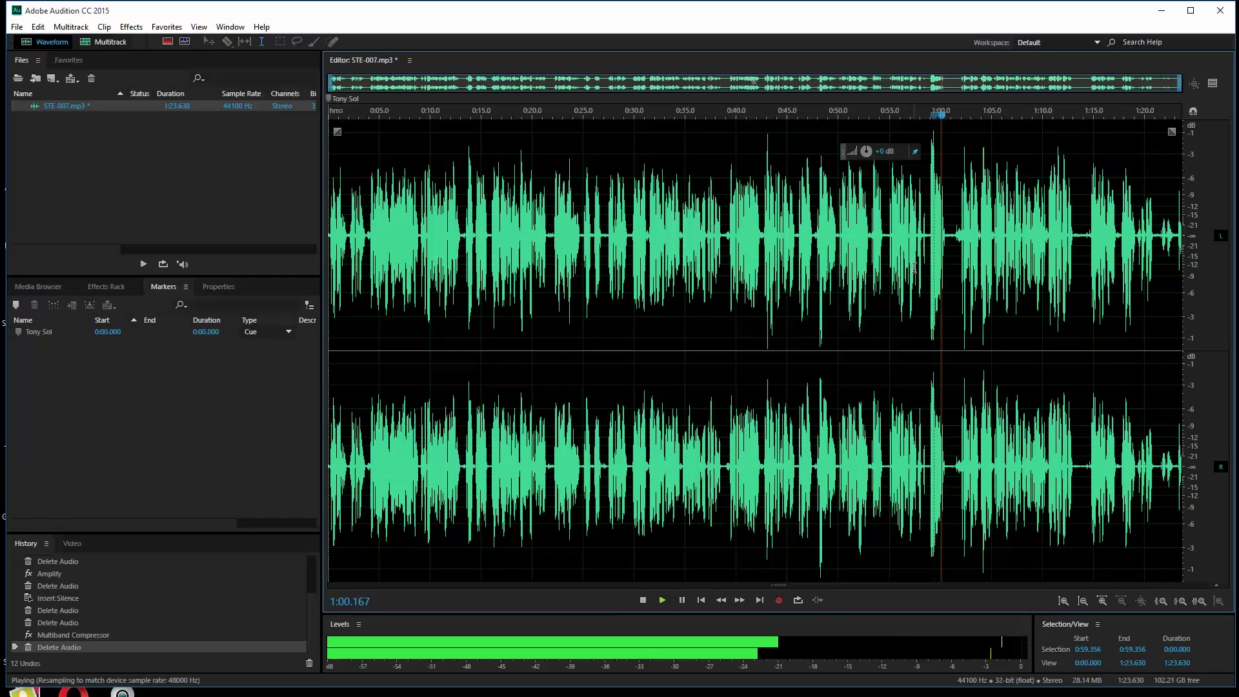
key("space")
key("space")
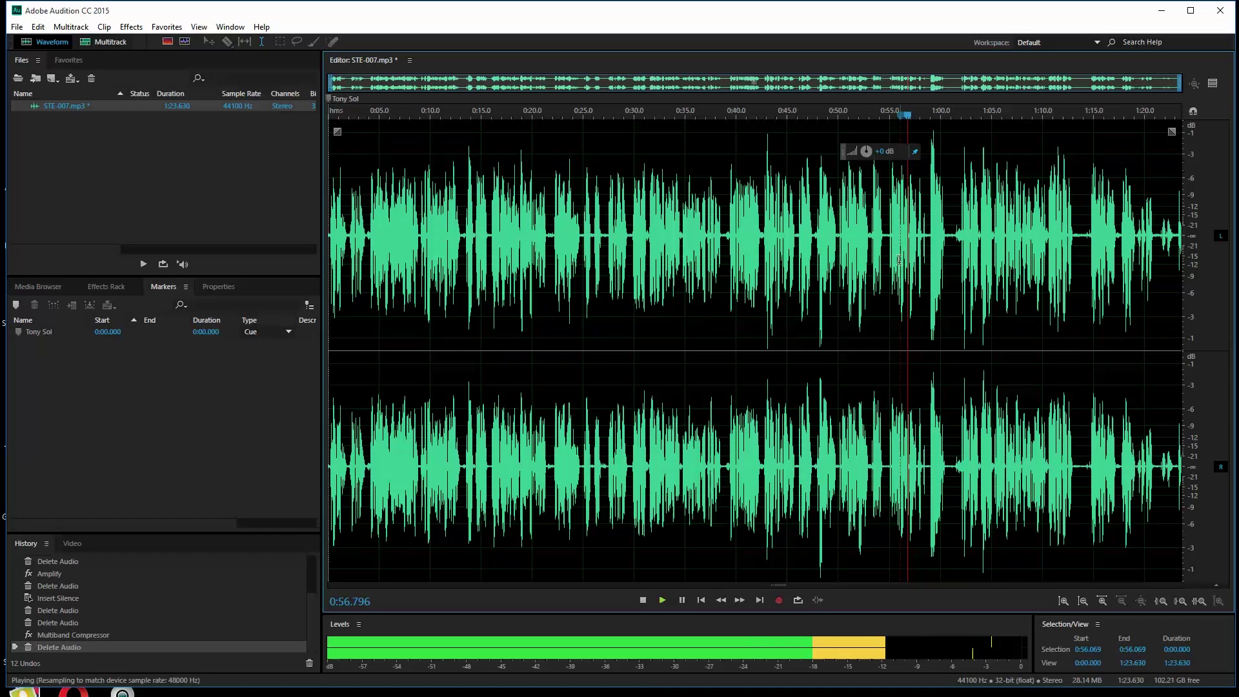
left_click(883, 260)
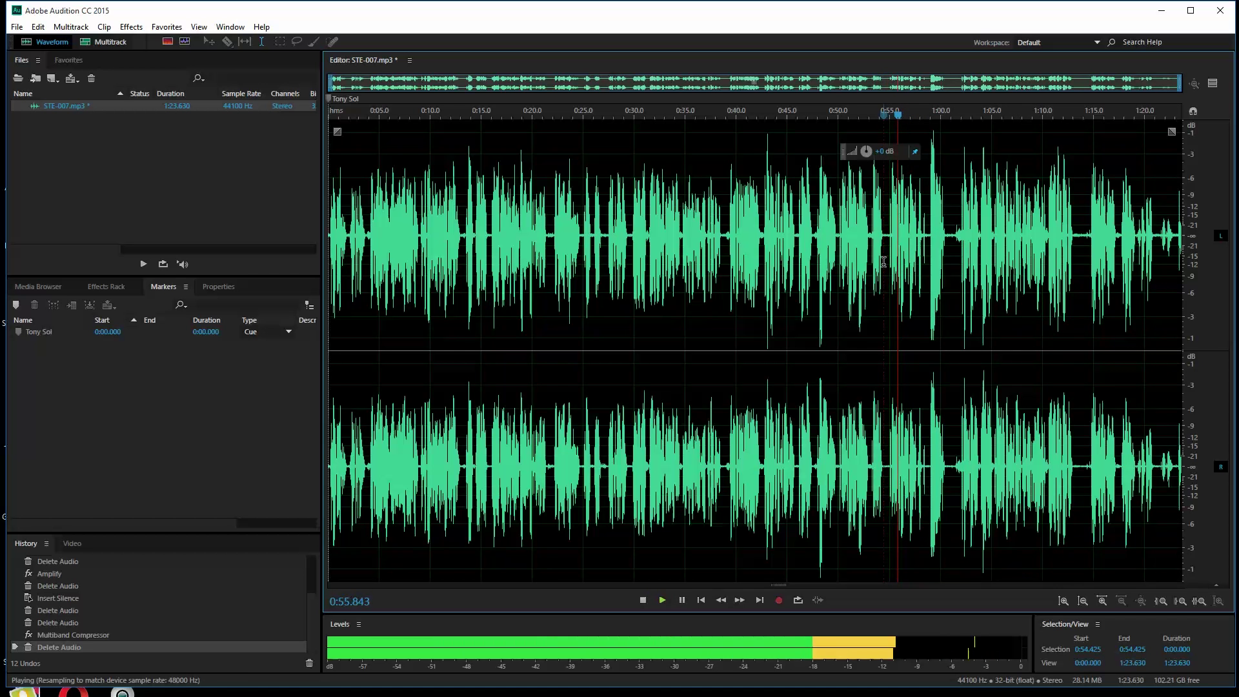
key("space")
key("space")
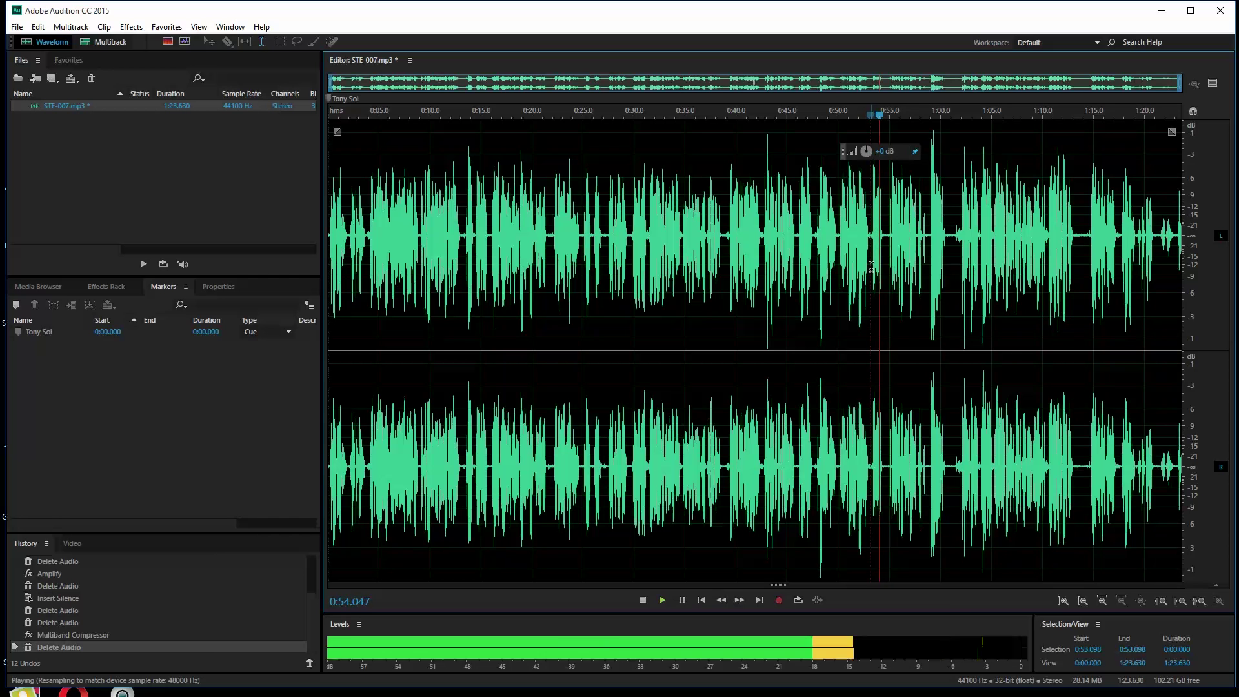
key("space")
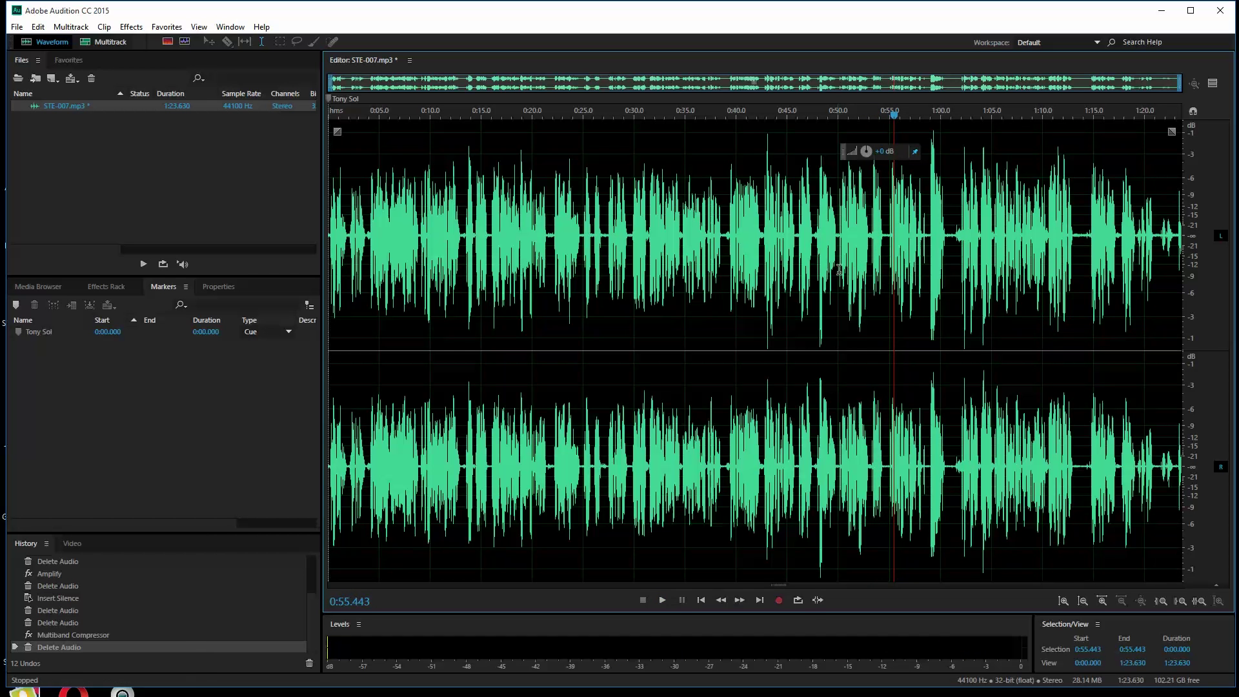
key("space")
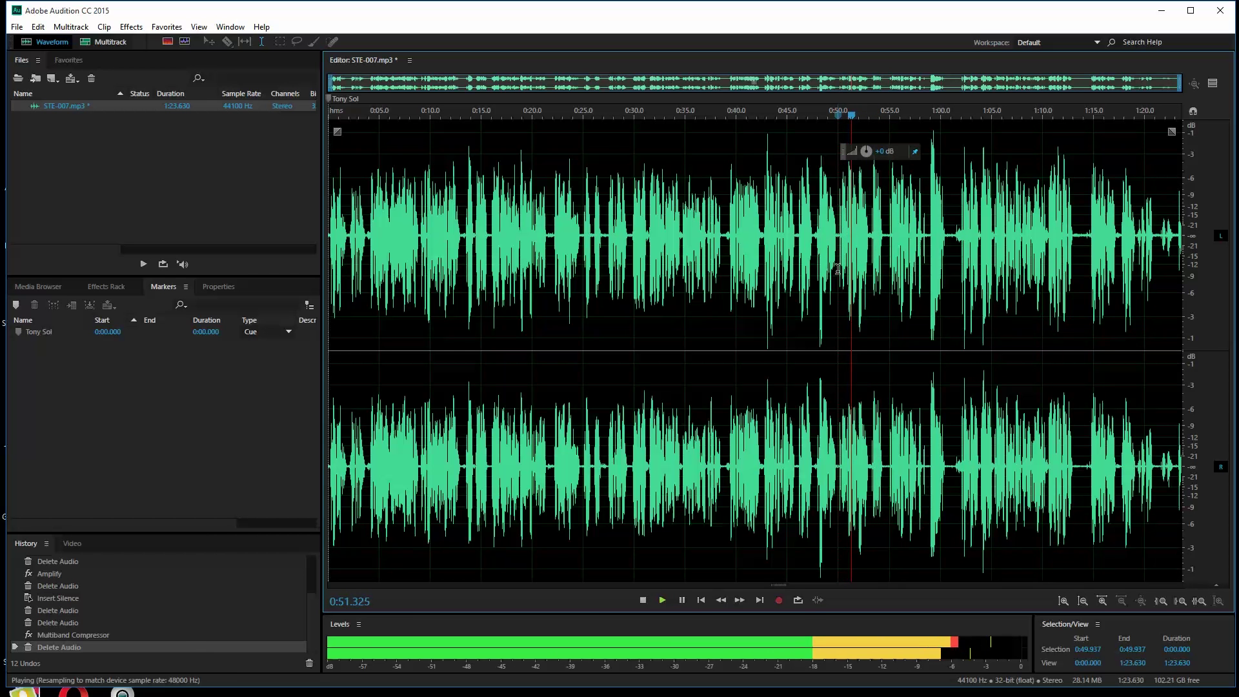
key("space")
Listen from 1:01.3 and 0:45.4, then delete the 0:50.064–1:01.379 passage.
left_click(954, 244)
key("space")
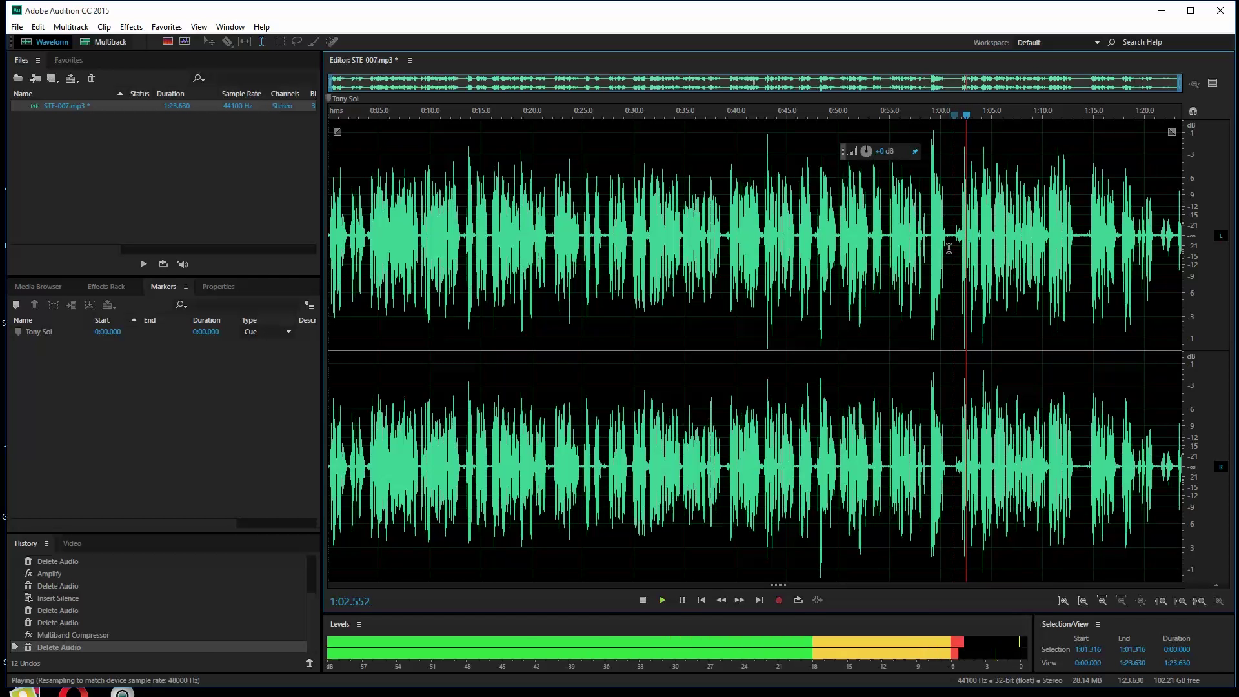
key("space")
left_click(791, 264)
key("space")
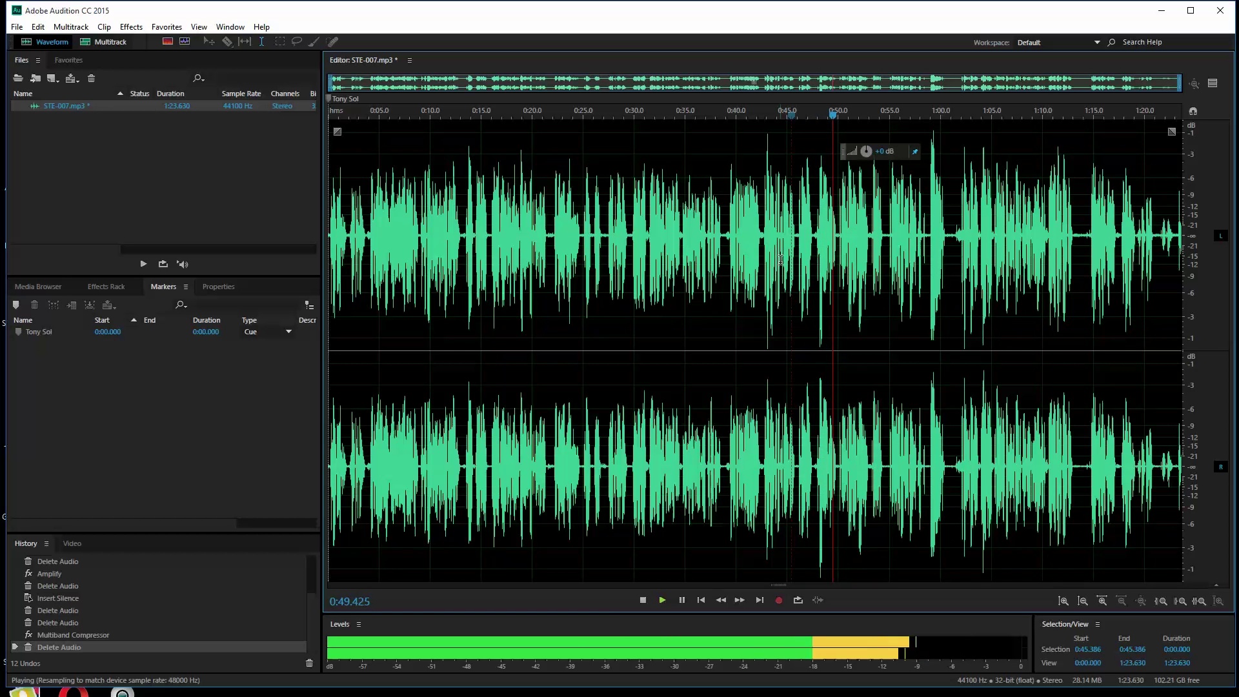
key("space")
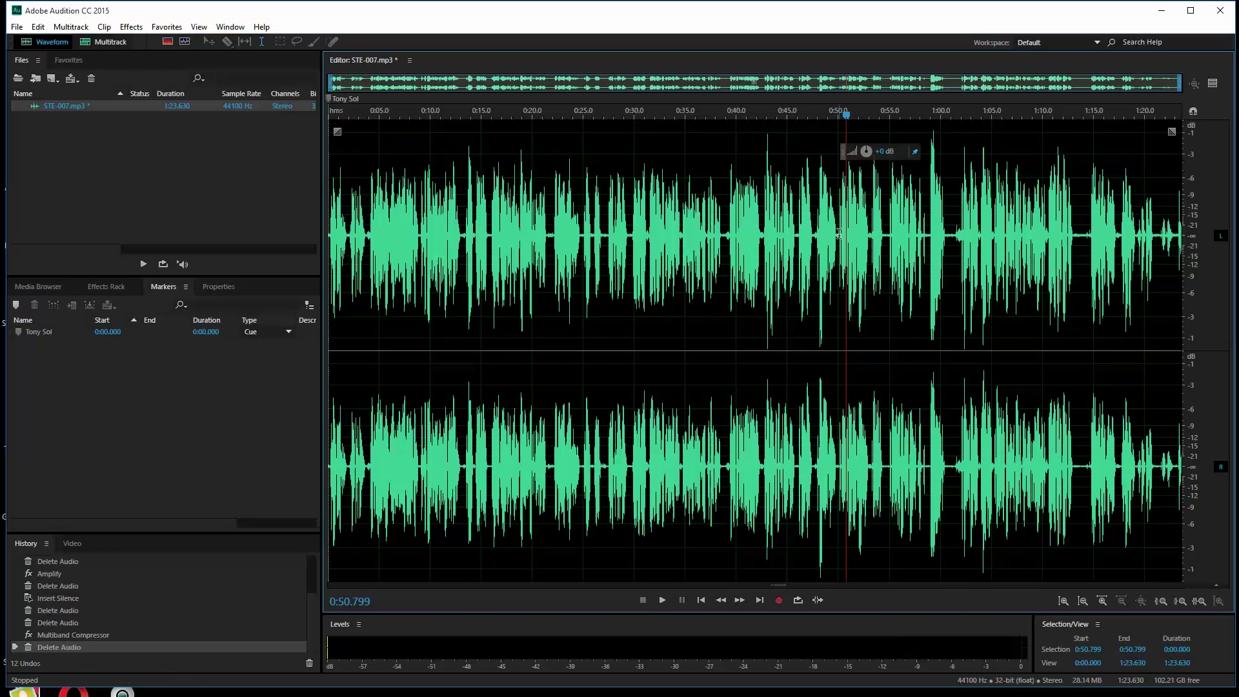
left_click_drag(839, 231, 955, 253)
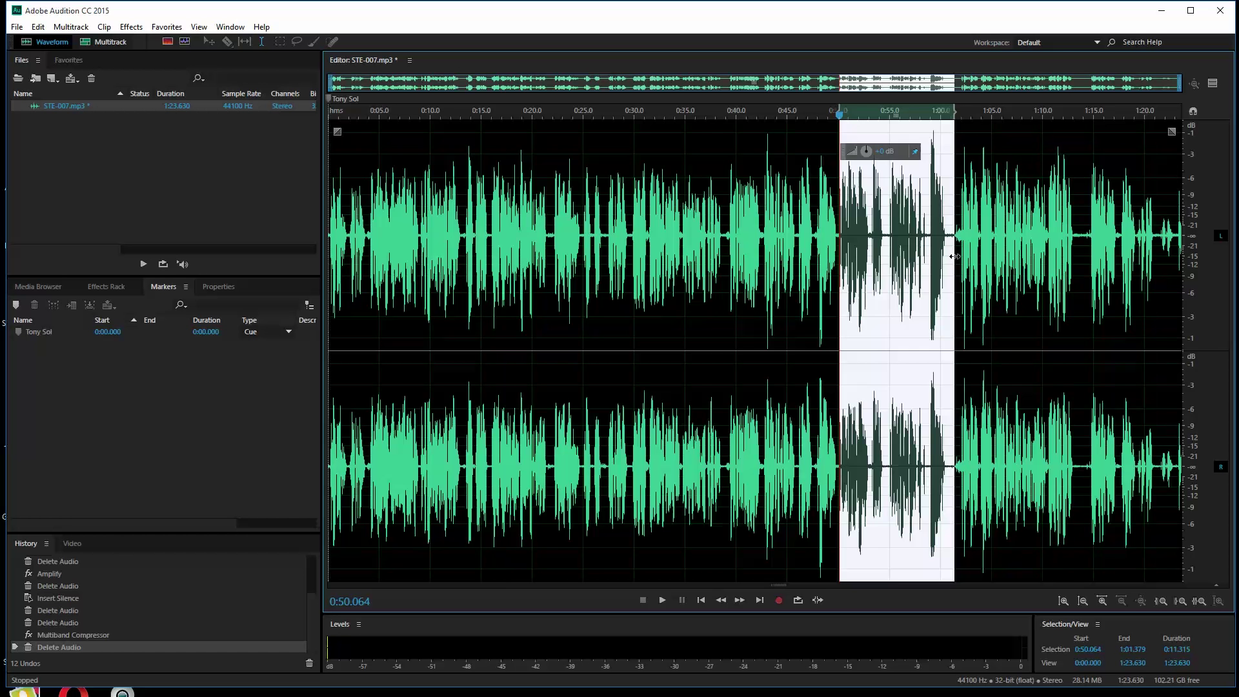
key("Delete")
Replay from 0:48.2 to check the previous join.
key("space")
left_click(897, 130)
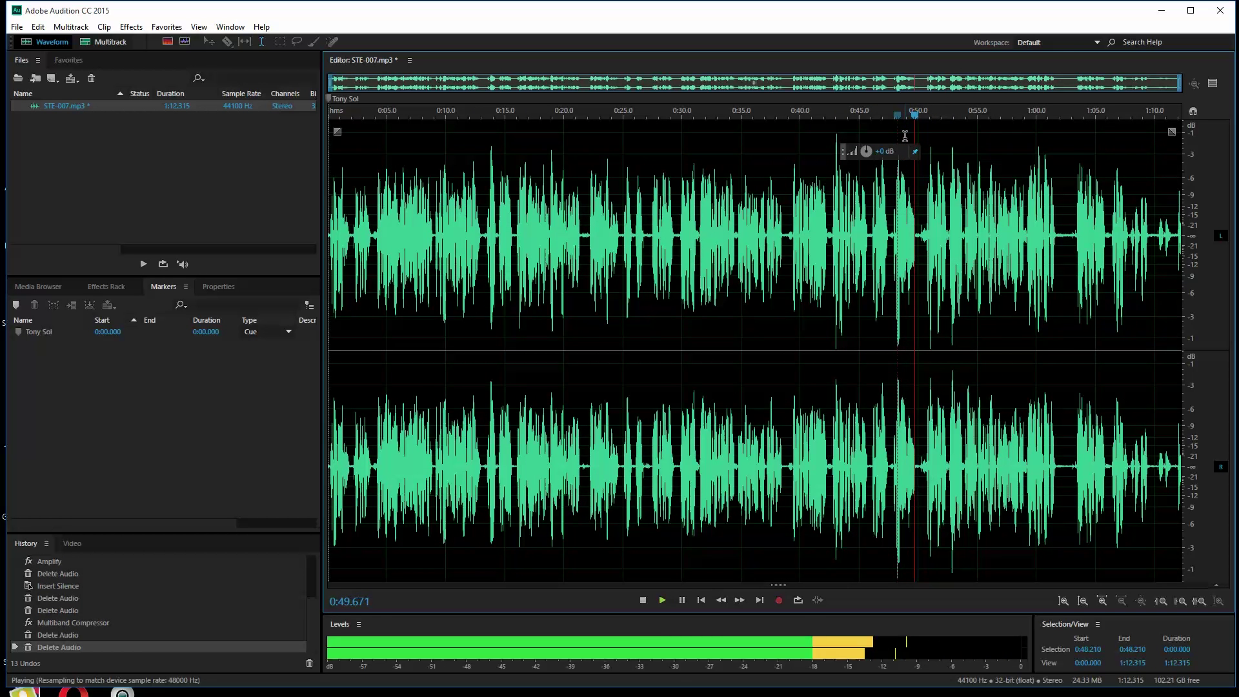
key("space")
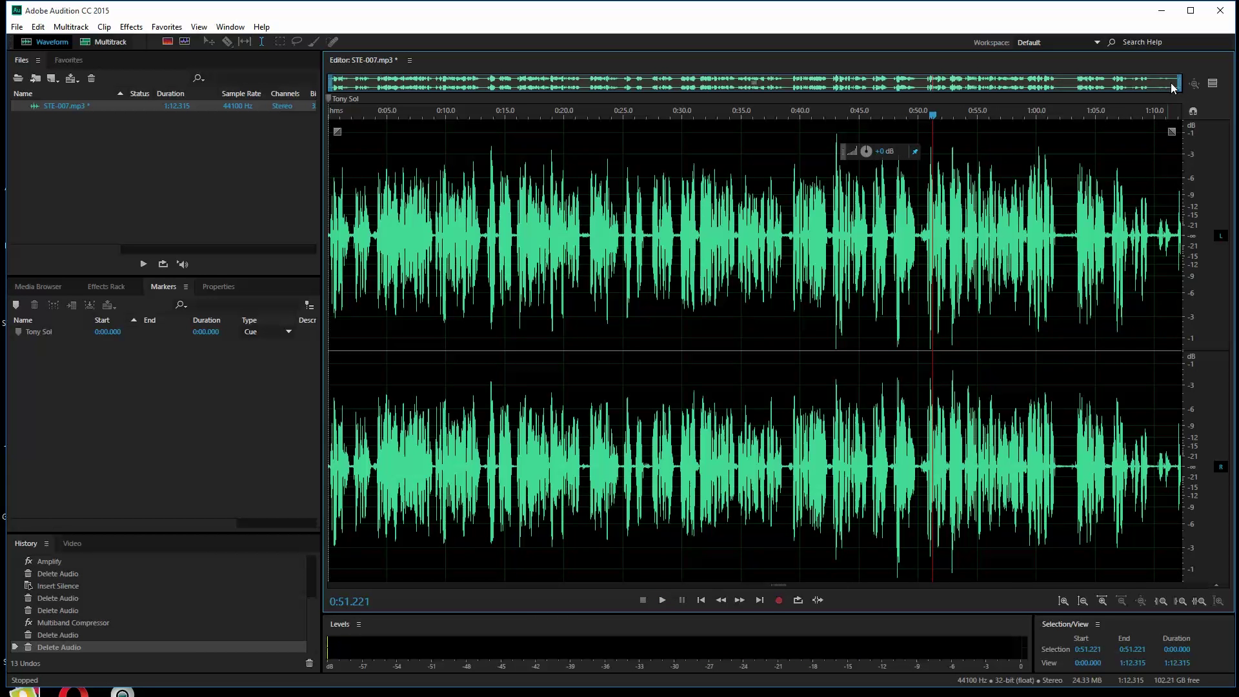
Zoom into 0:47–0:57 and delete the short pause at 0:50.029–0:50.731.
left_click_drag(1180, 83, 1007, 84)
left_click_drag(330, 84, 885, 77)
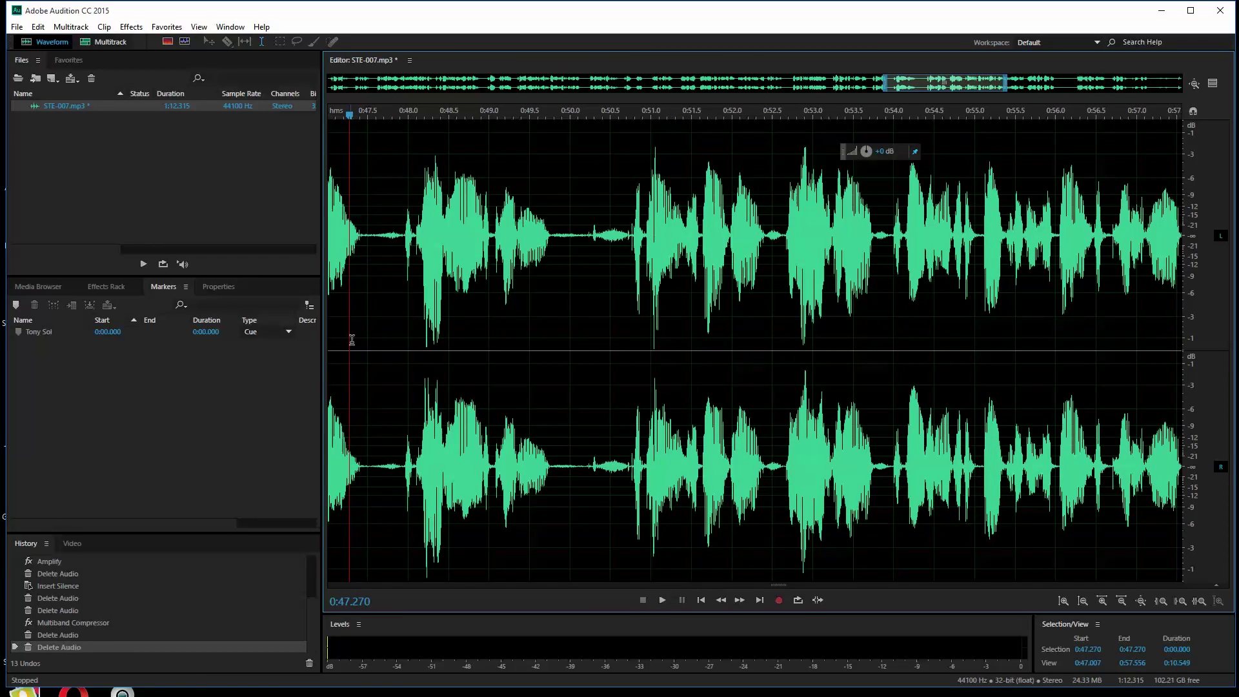
key("space")
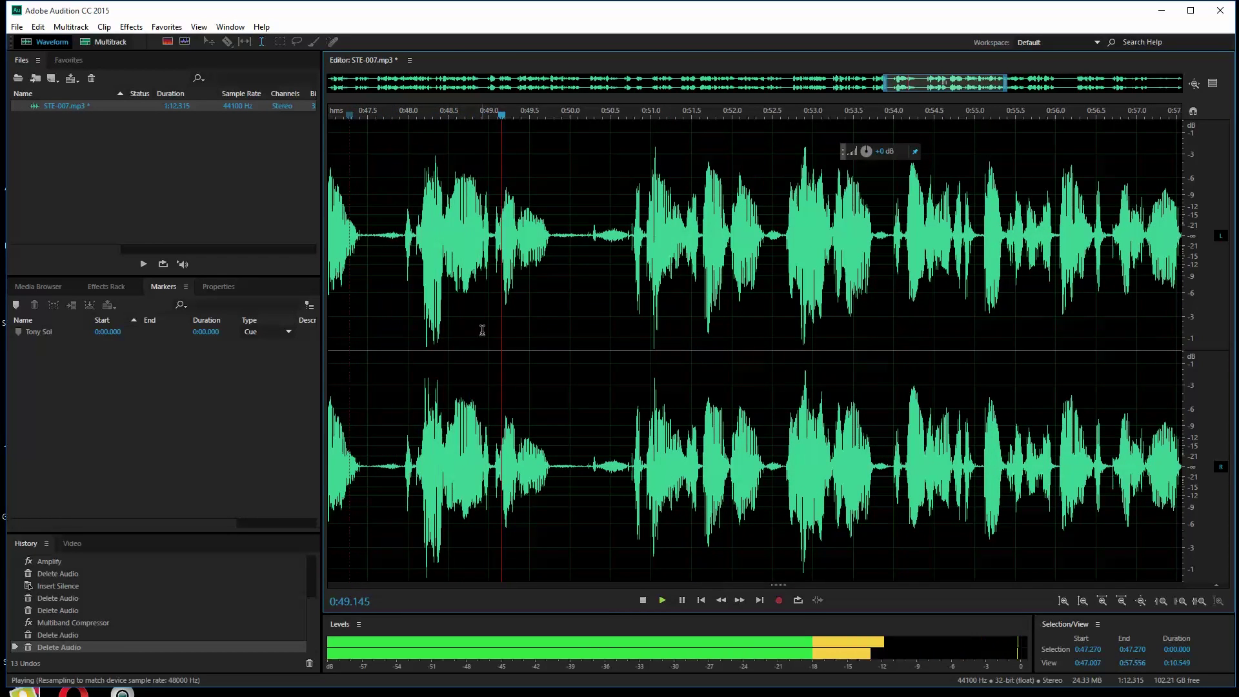
key("space")
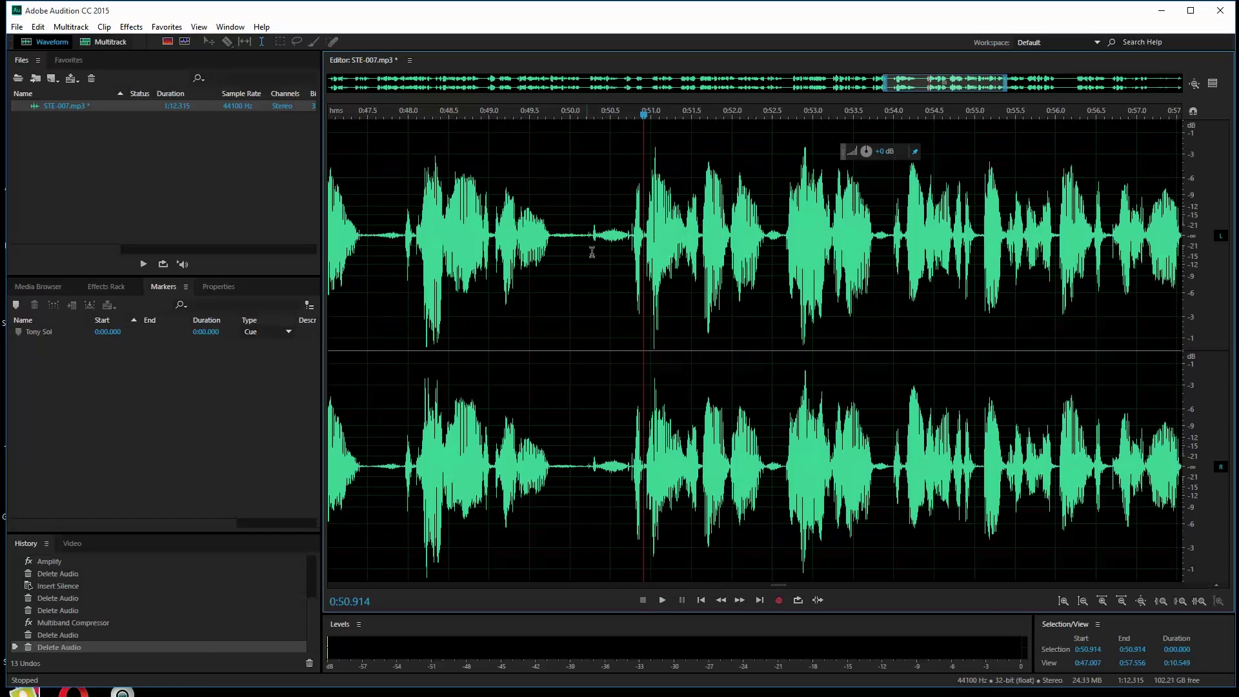
left_click_drag(629, 239, 576, 264)
key("Delete")
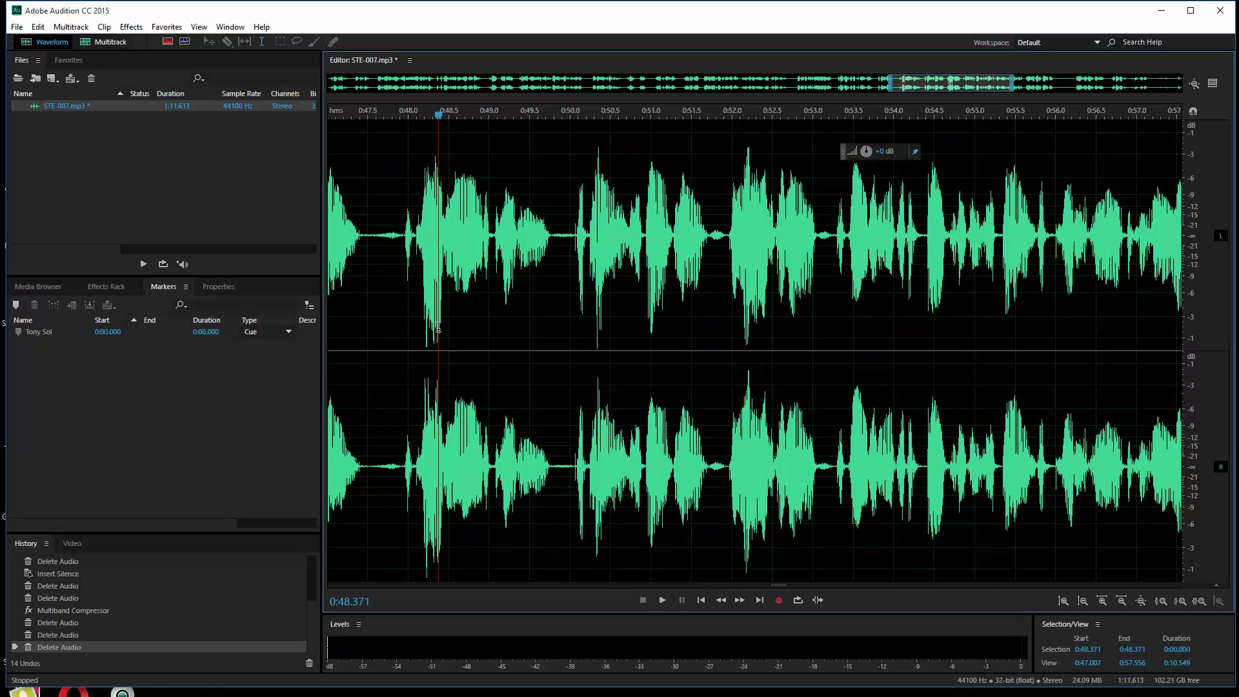
Play from 0:48.4 to check the join, then delete the 0:58.5–1:02.7 passage.
key("space")
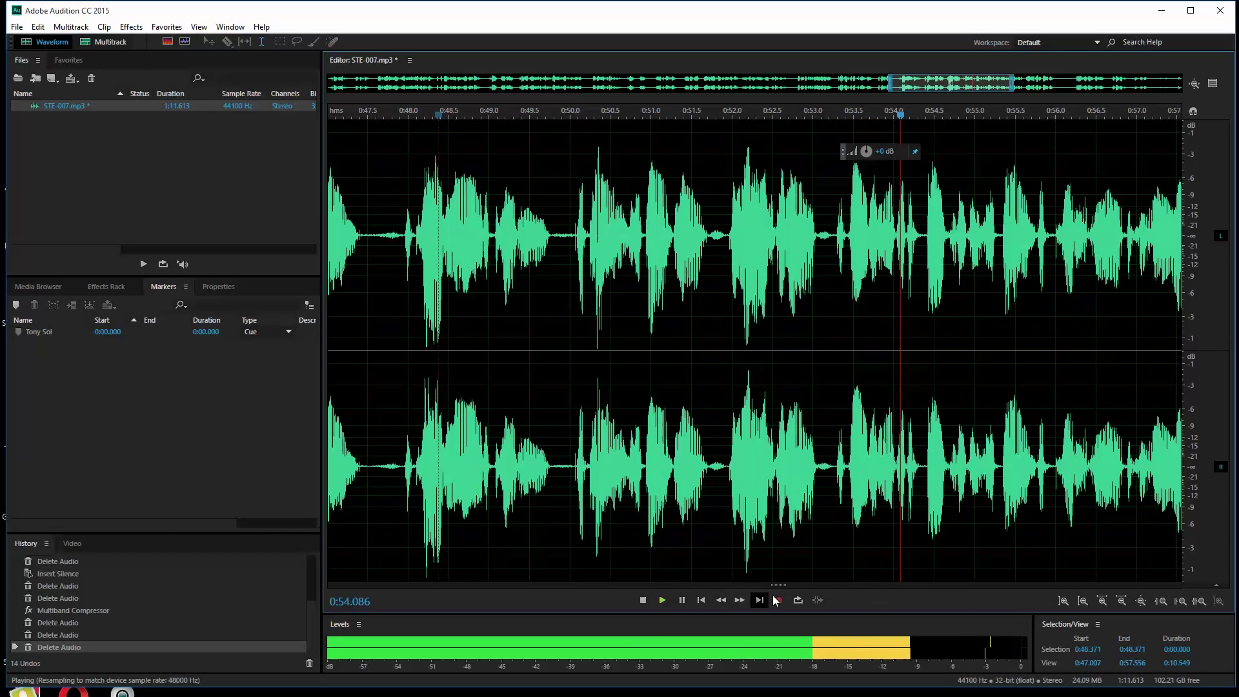
left_click(642, 601)
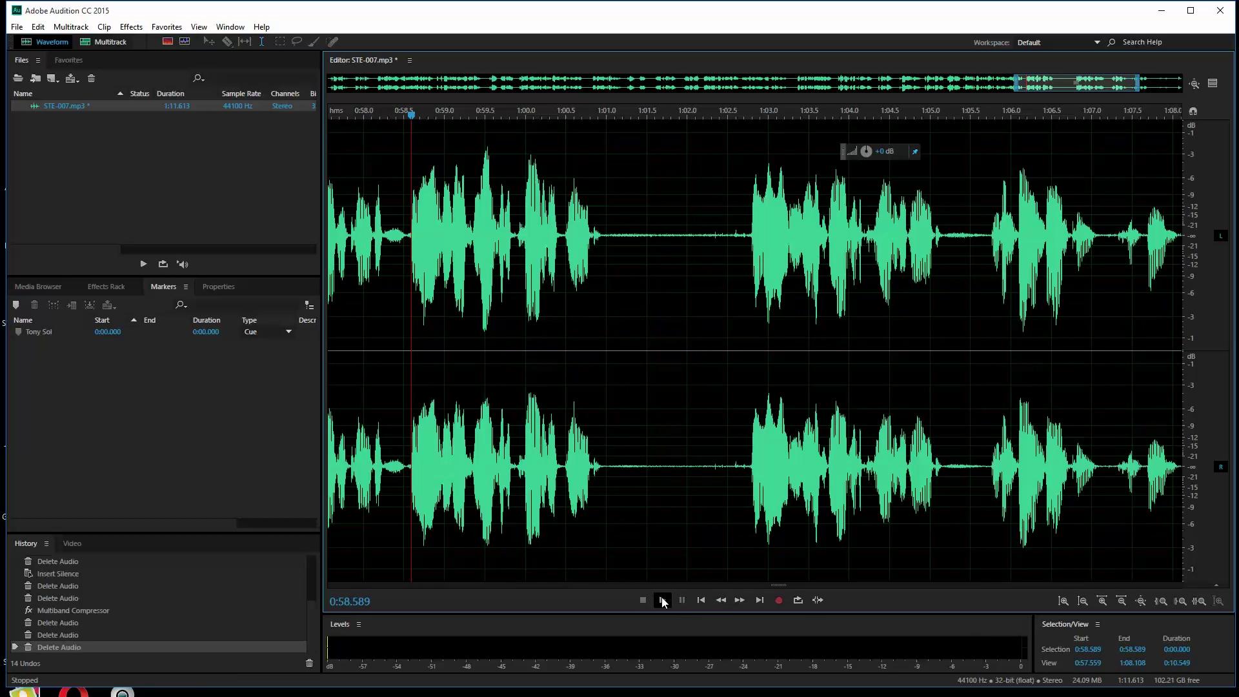
left_click(662, 600)
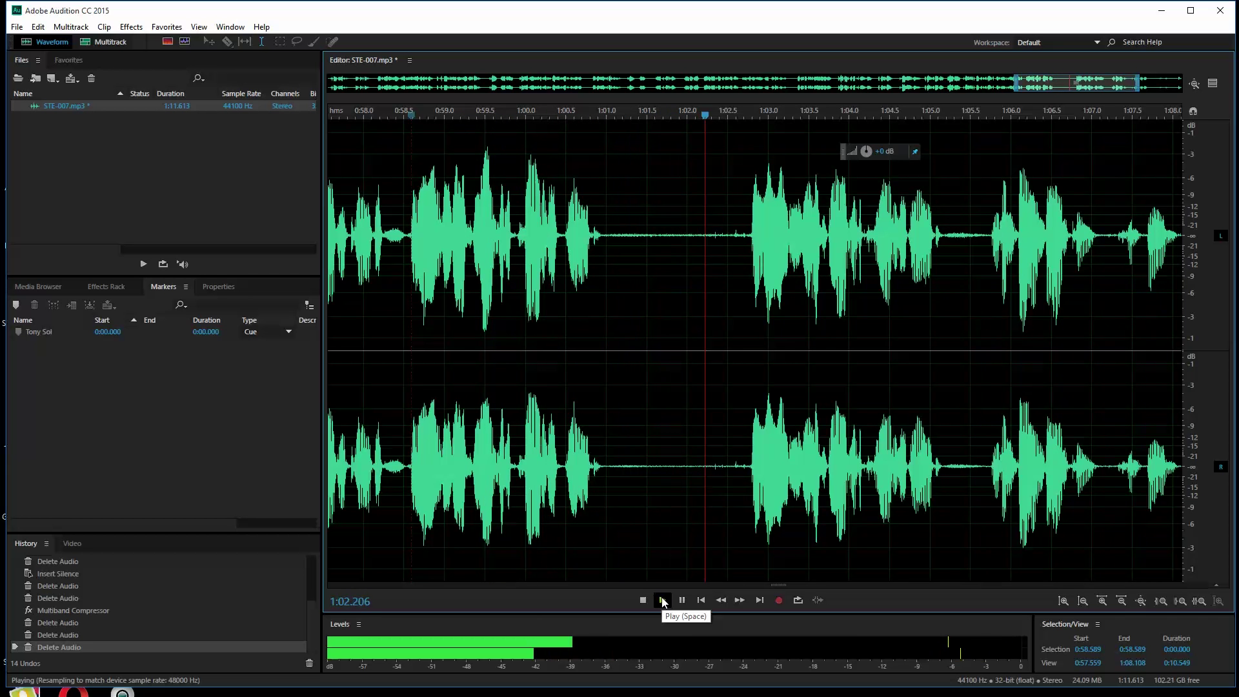
key("space")
left_click(409, 330)
key("space")
key("space")
left_click_drag(409, 309, 739, 332)
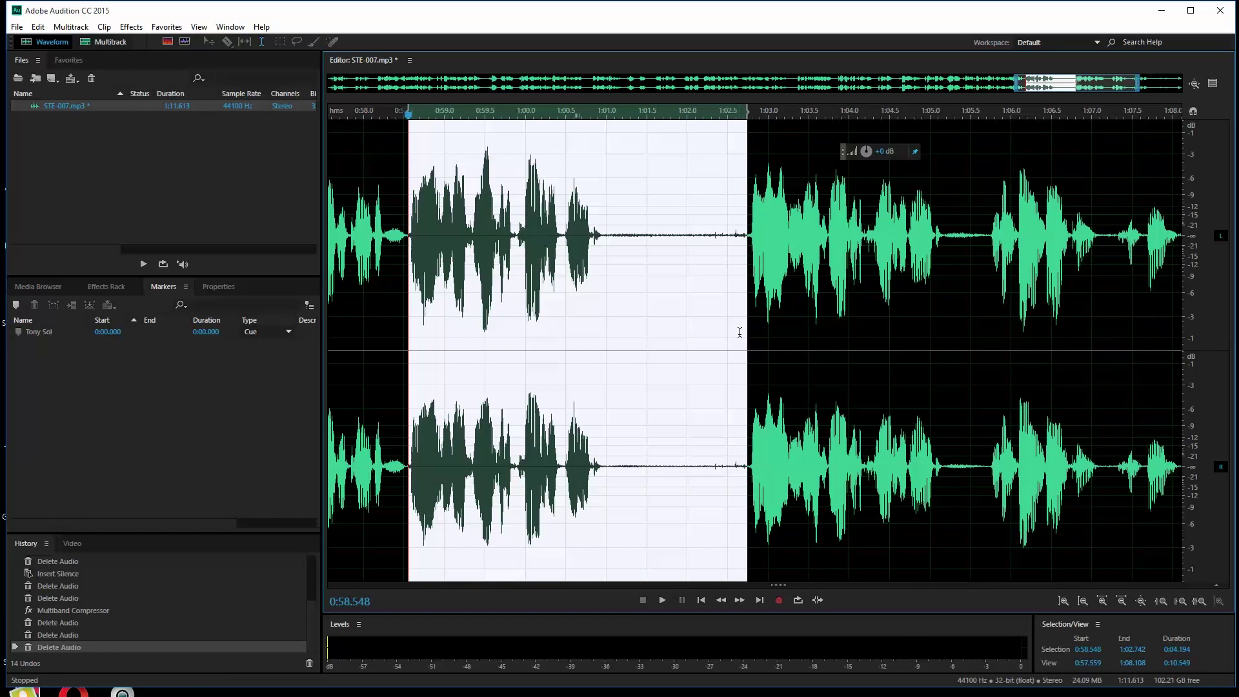
key("Delete")
Check the cut from 0:57.6, then trim everything after 1:03.097.
left_click(386, 337)
key("space")
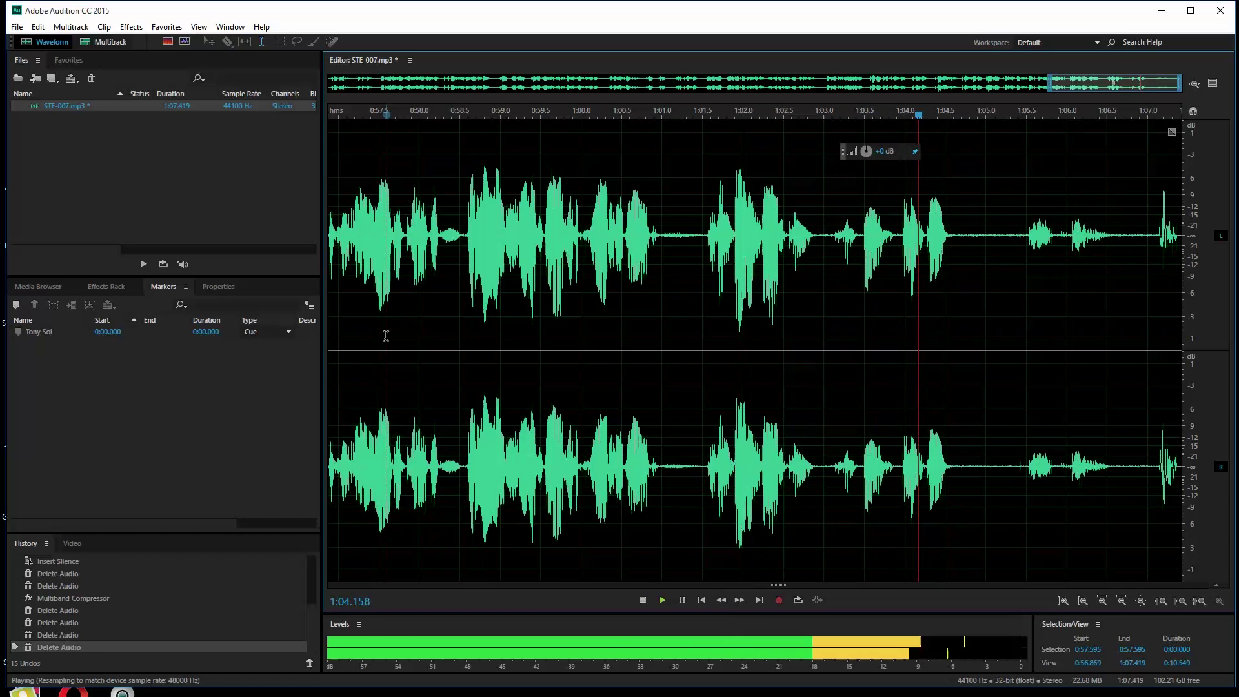
key("space")
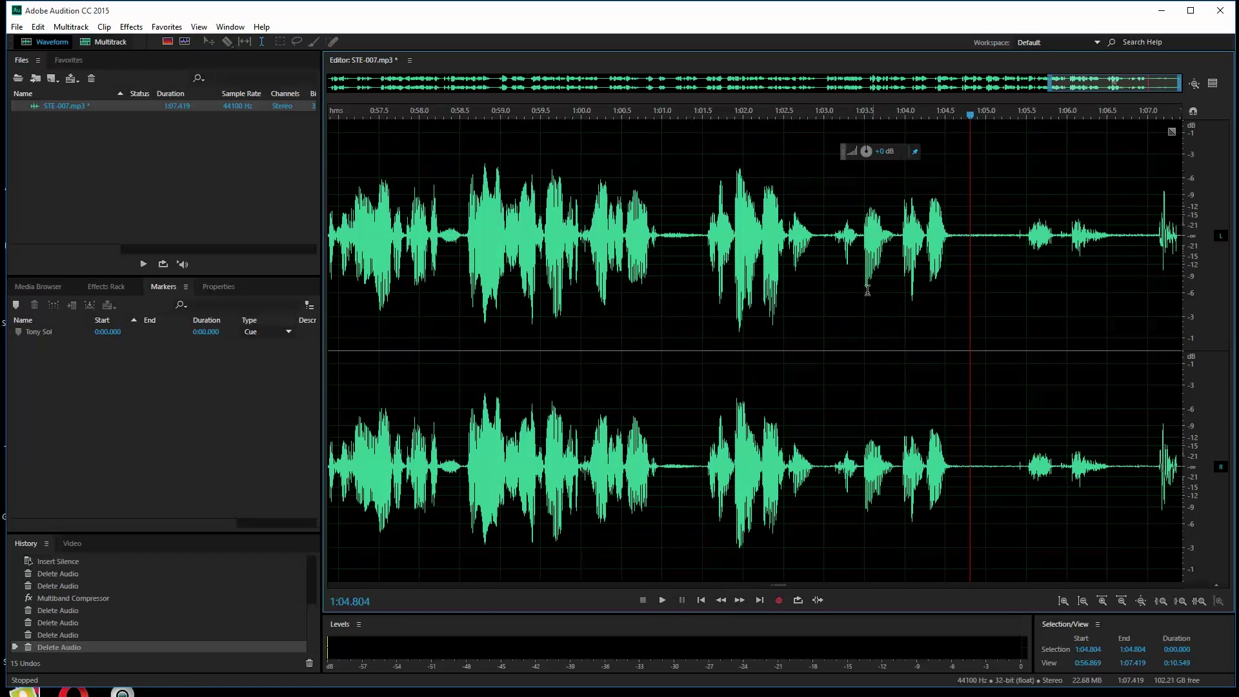
left_click_drag(832, 293, 1181, 293)
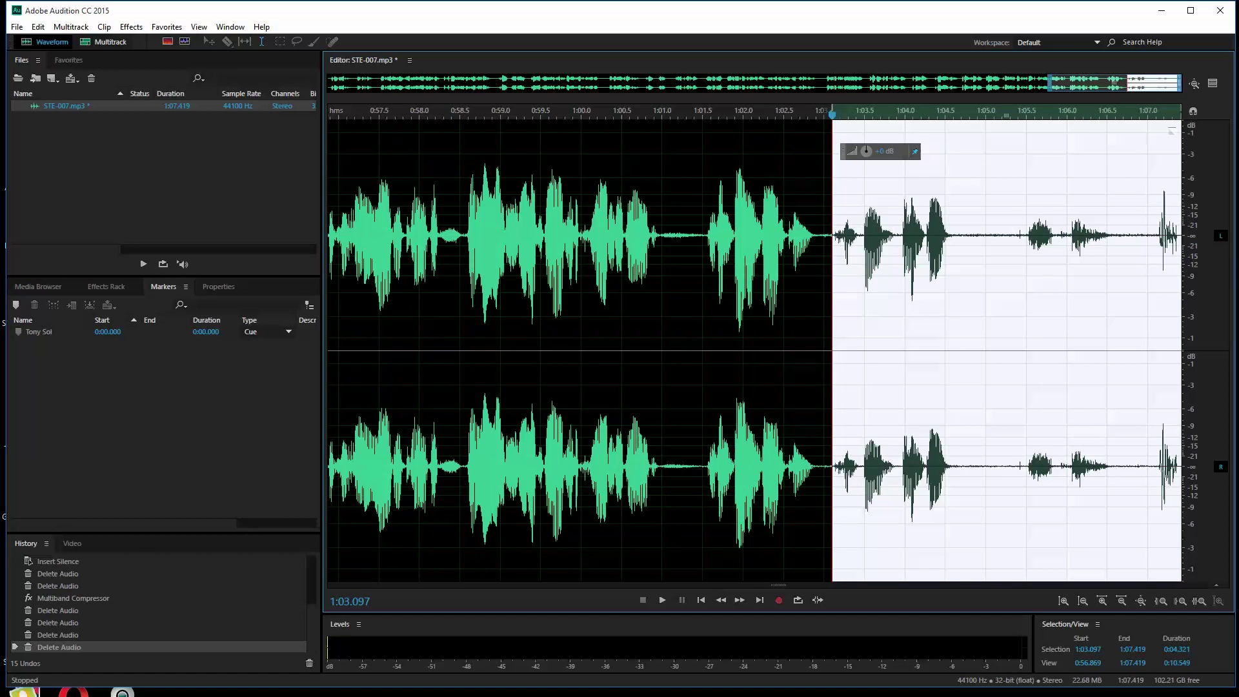
key("Delete")
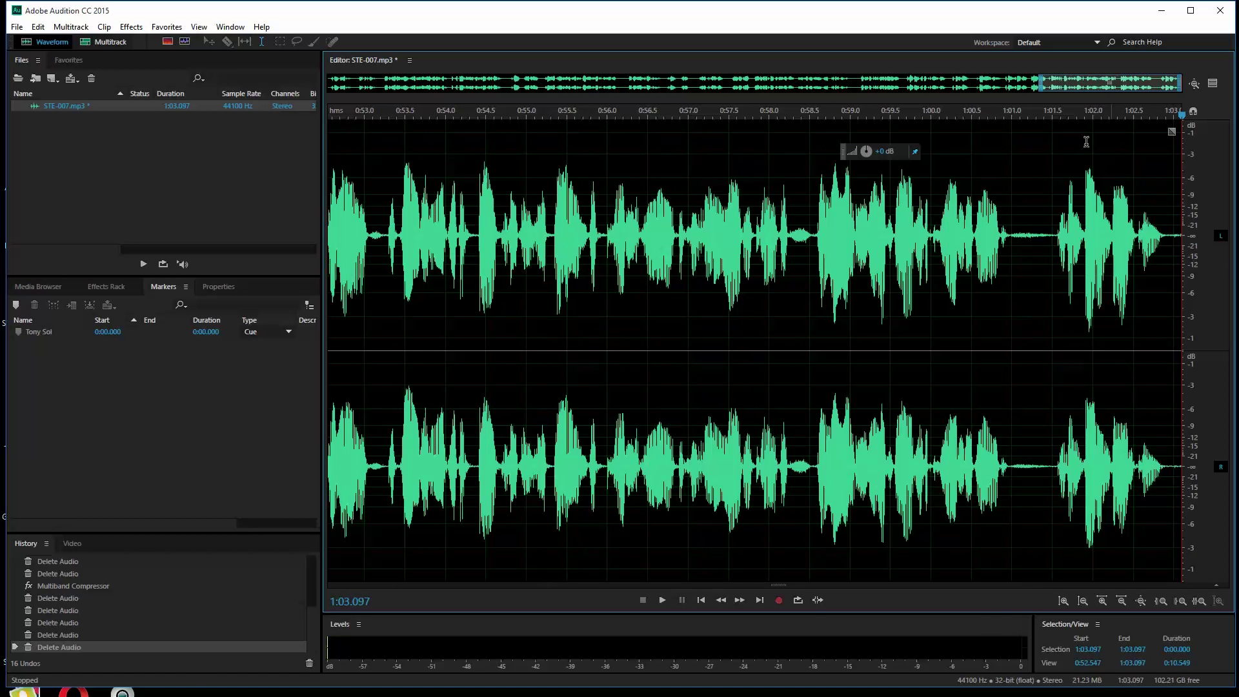
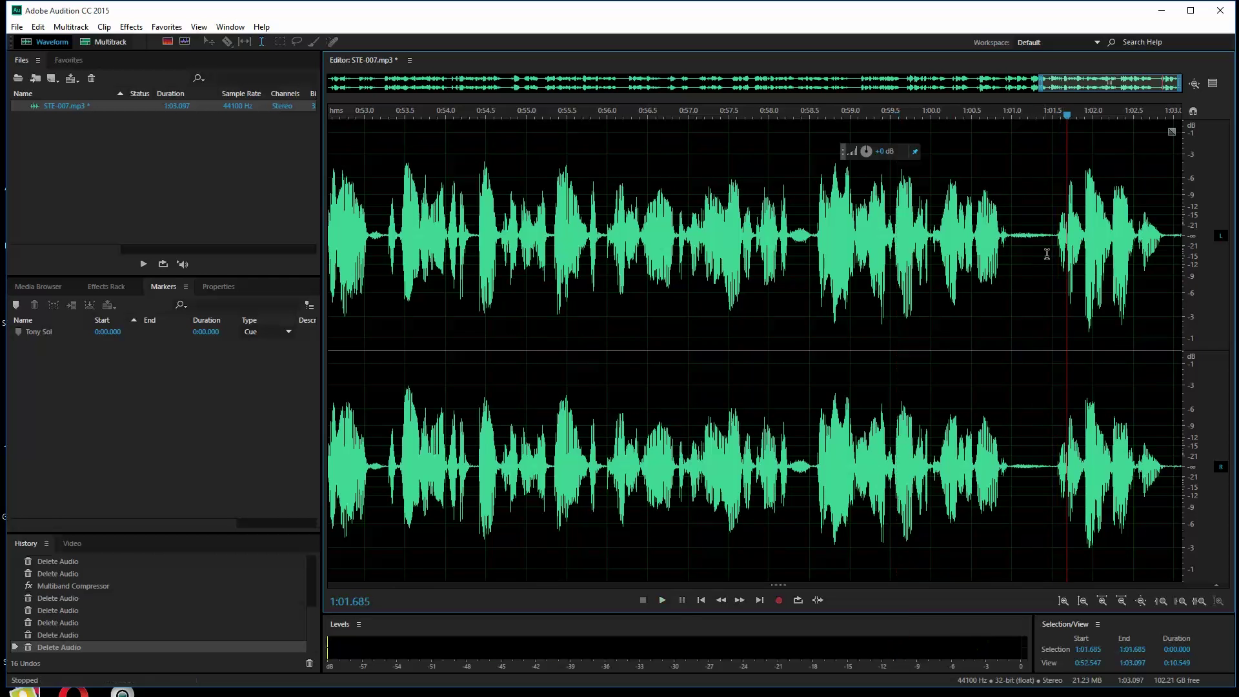
Delete the pause at 1:01.080 and the trailing tail, leaving the recording 1:02.626 long.
left_click_drag(1046, 271, 1019, 267)
key("Delete")
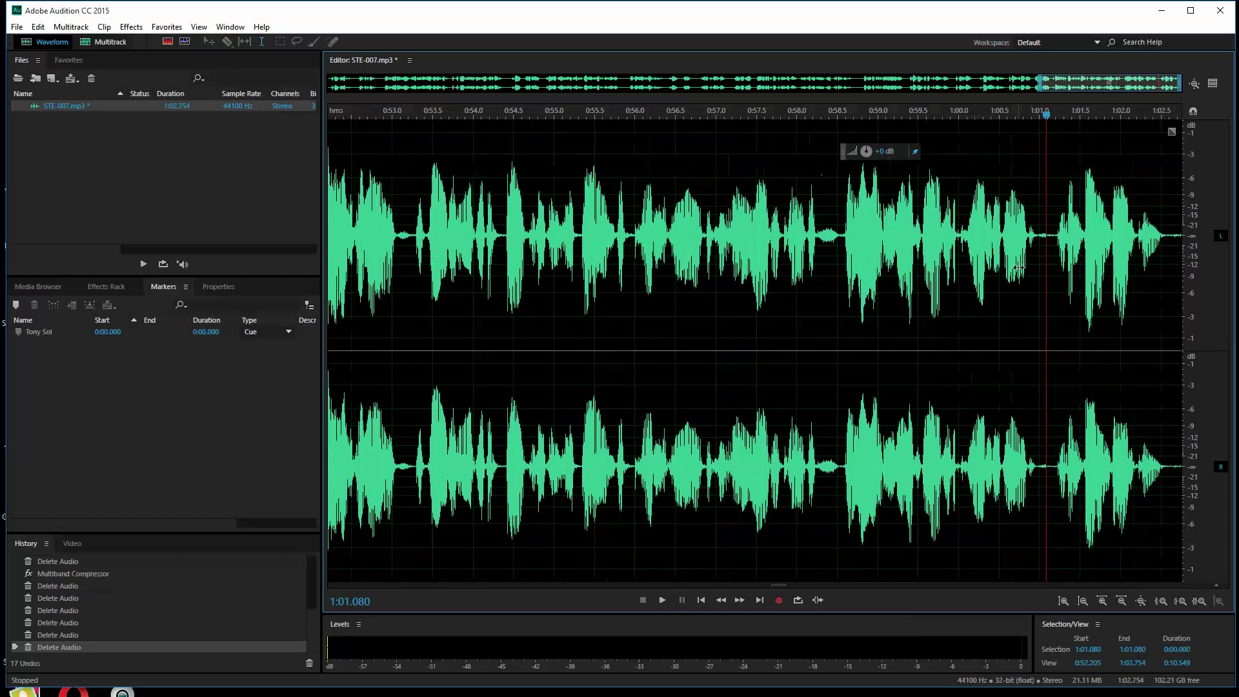
left_click_drag(1172, 274, 1195, 273)
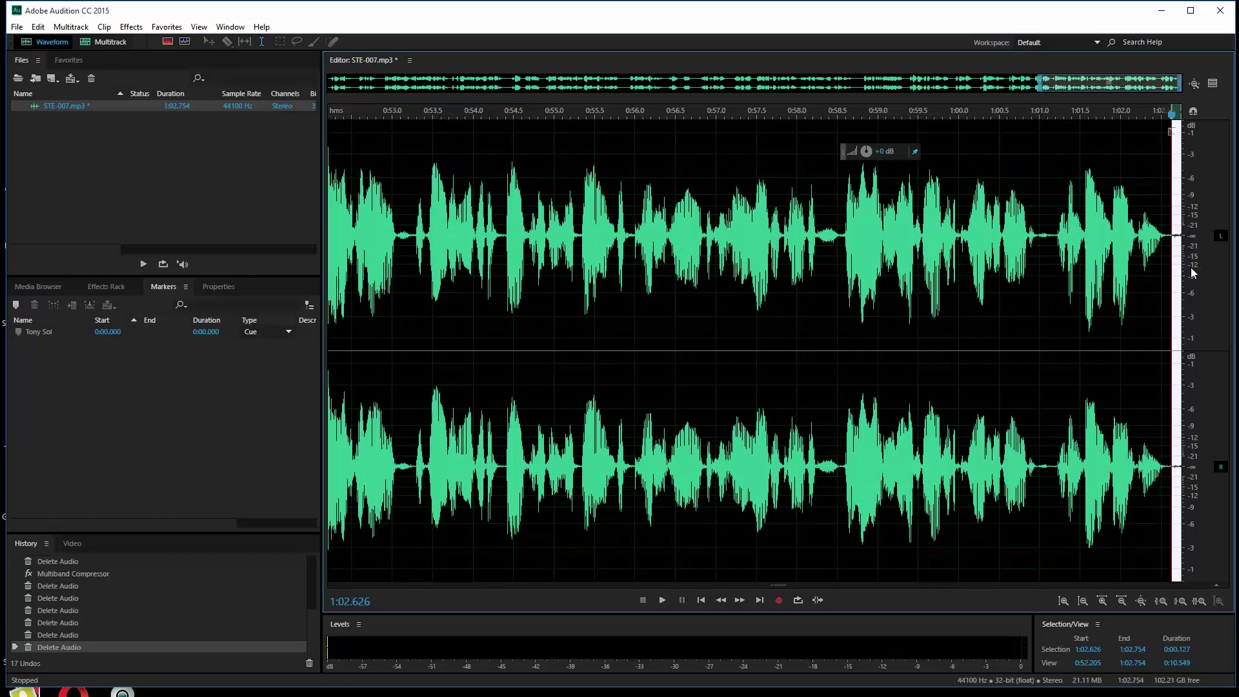
key("Delete")
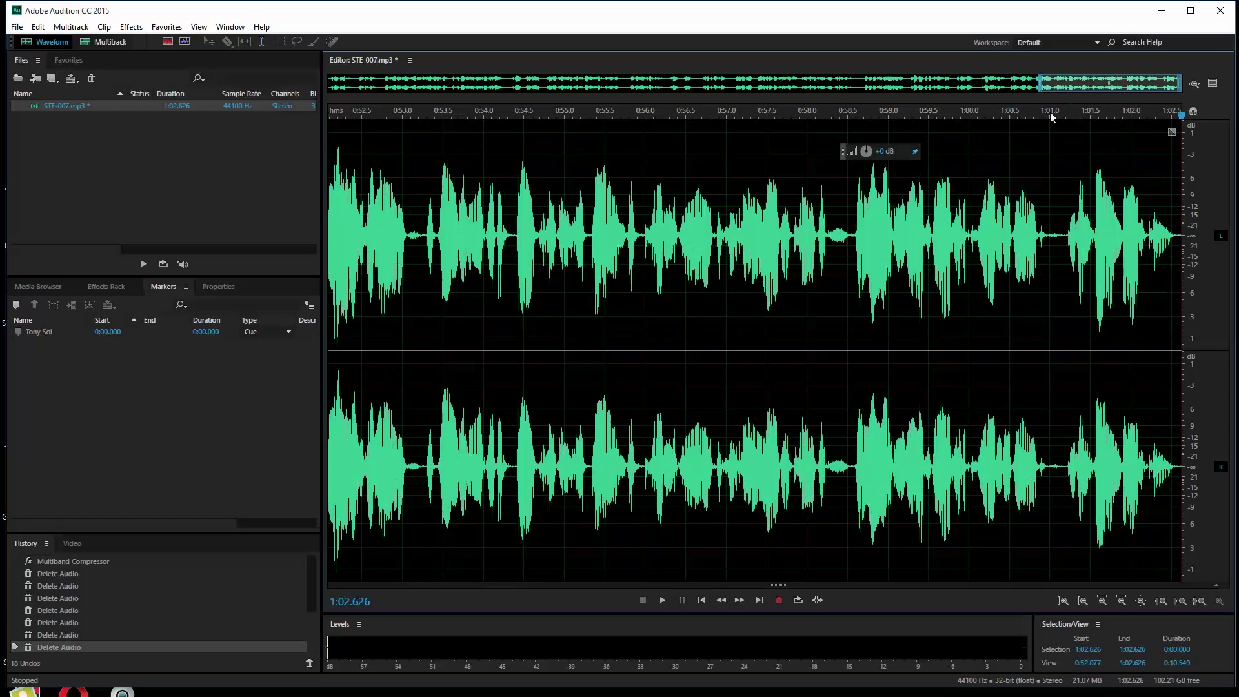
left_click_drag(1038, 83, 311, 76)
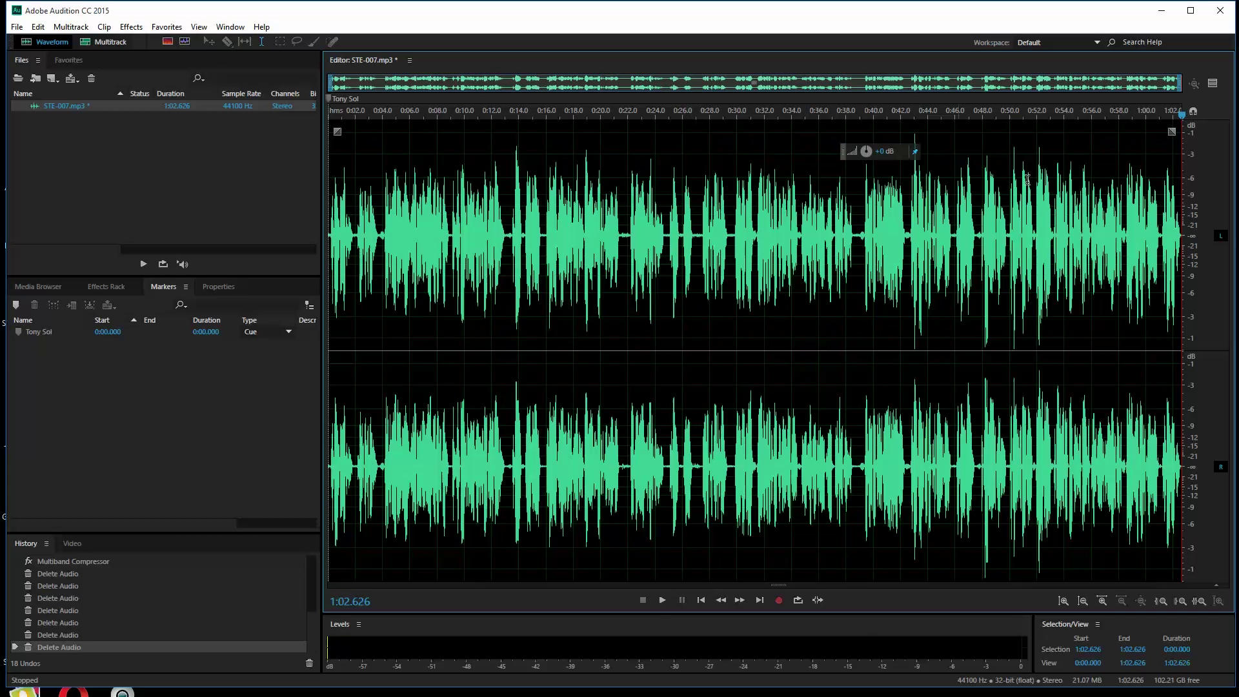
Cut the silent gap around 0:39 and play back from 0:37.4 to check the cut.
left_click_drag(1182, 115, 856, 226)
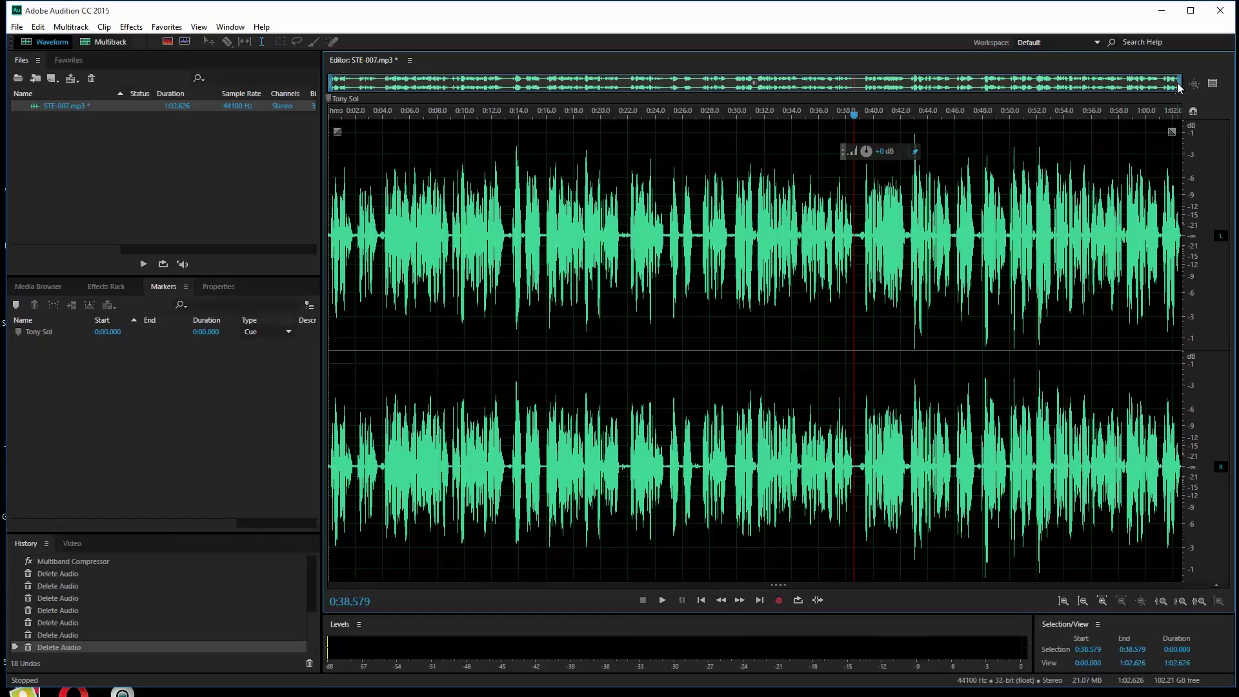
left_click_drag(1174, 82, 934, 81)
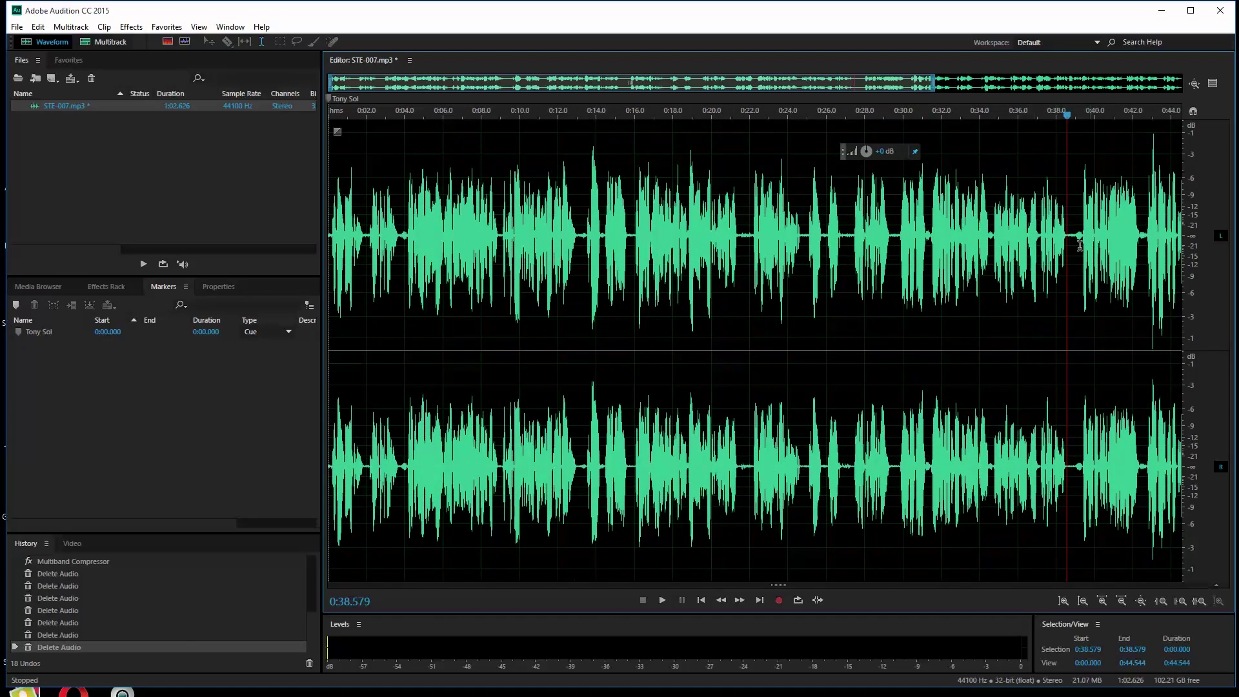
left_click_drag(330, 82, 800, 81)
left_click_drag(739, 247, 701, 246)
key("Delete")
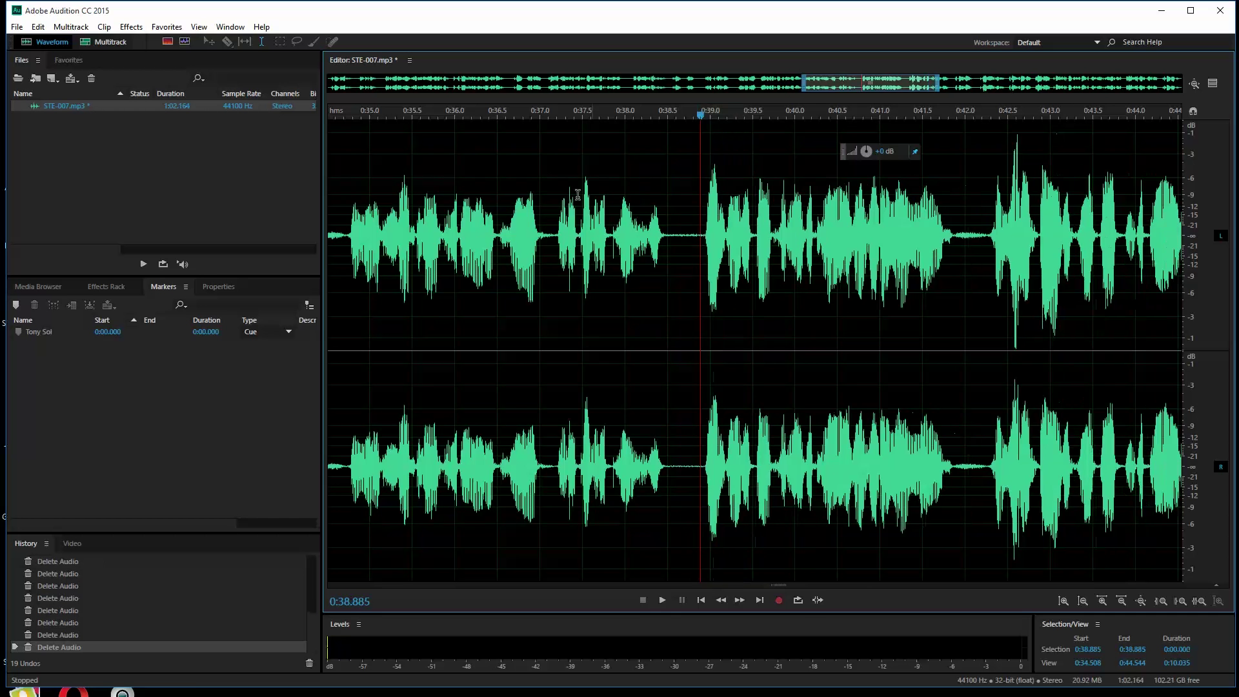
left_click(575, 376)
key("space")
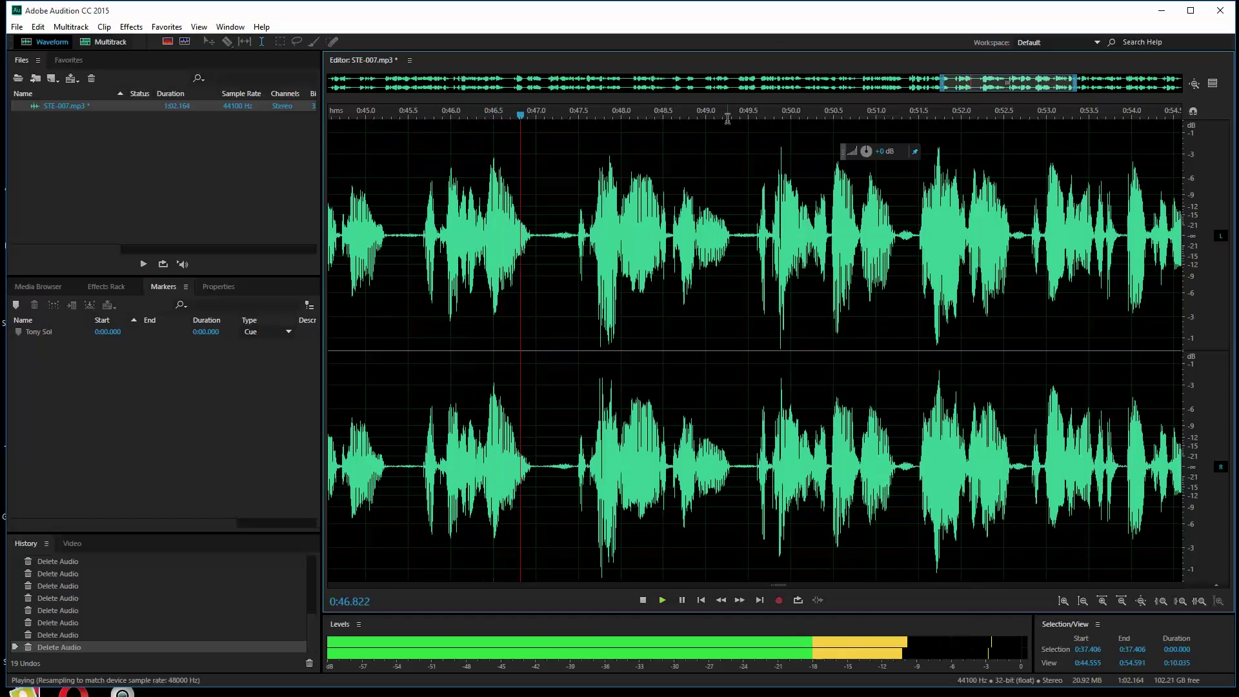
key("space")
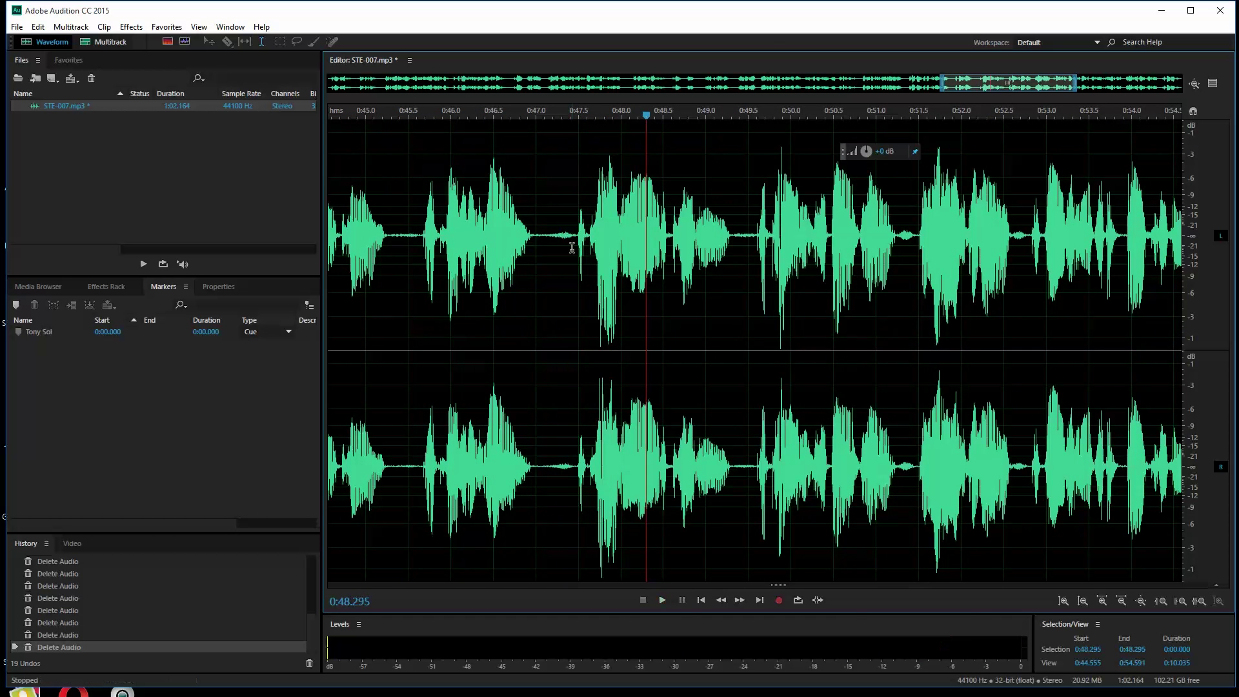
Cut the short gap around 0:47 and play it back, leaving the recording at 1:01.891.
left_click_drag(572, 247, 549, 250)
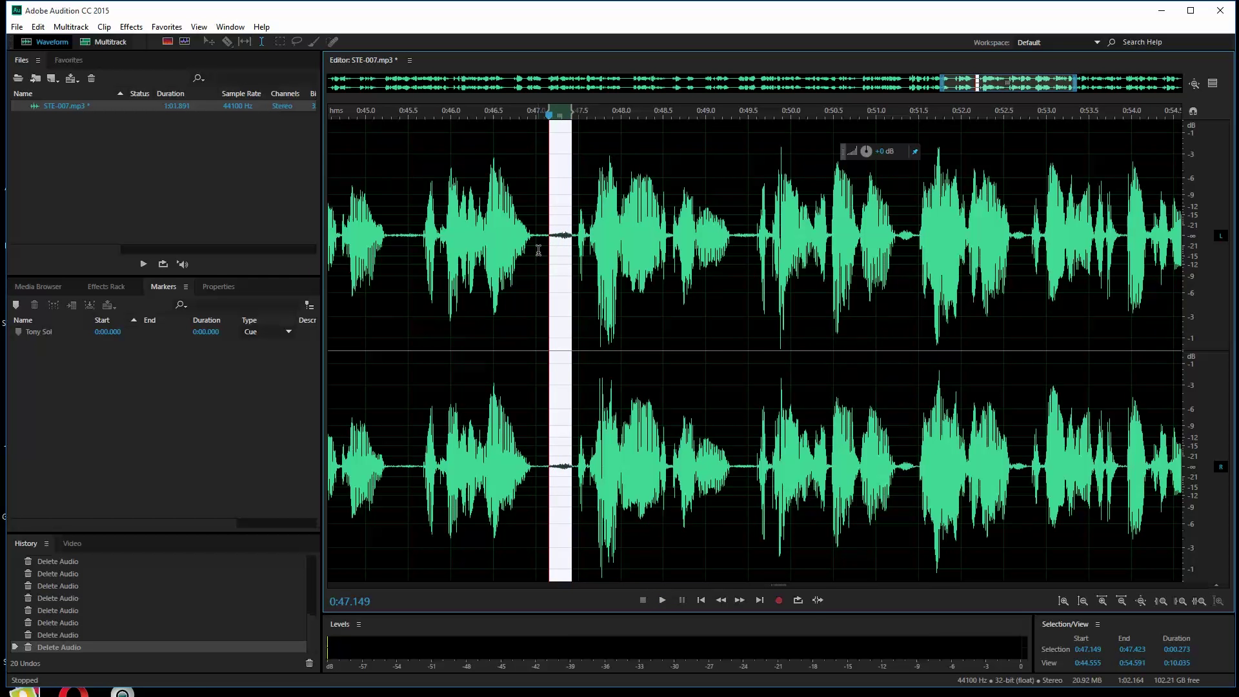
key("Delete")
key("space")
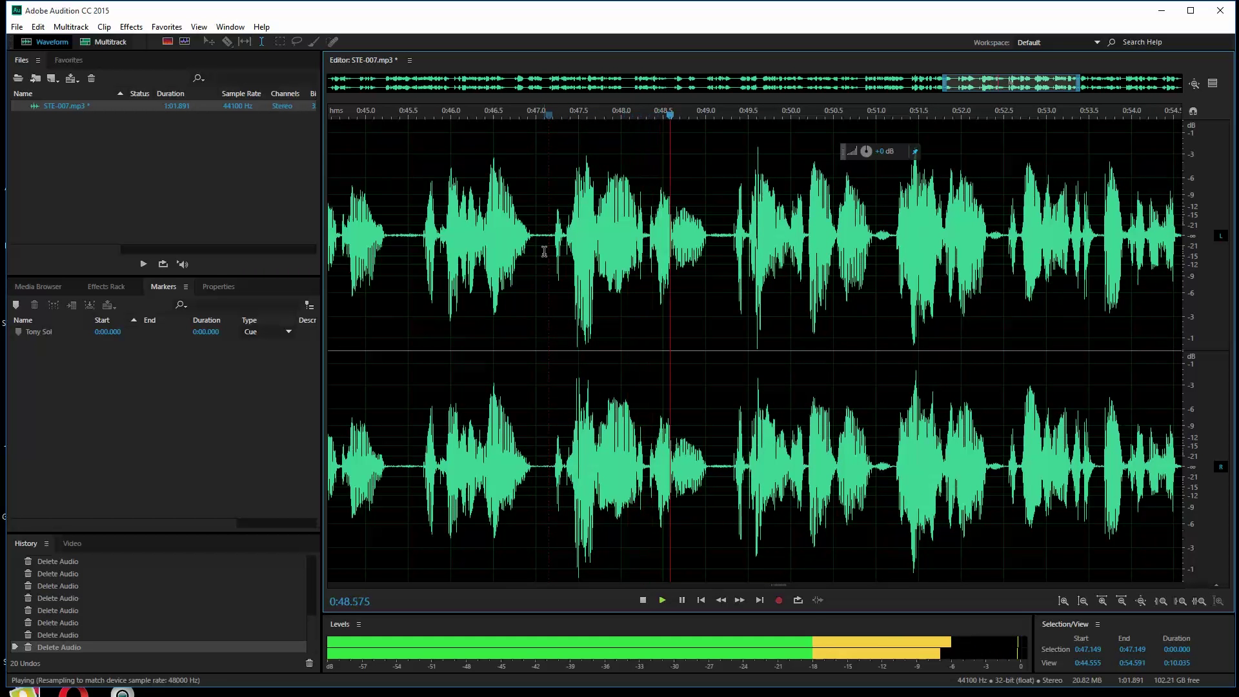
key("space")
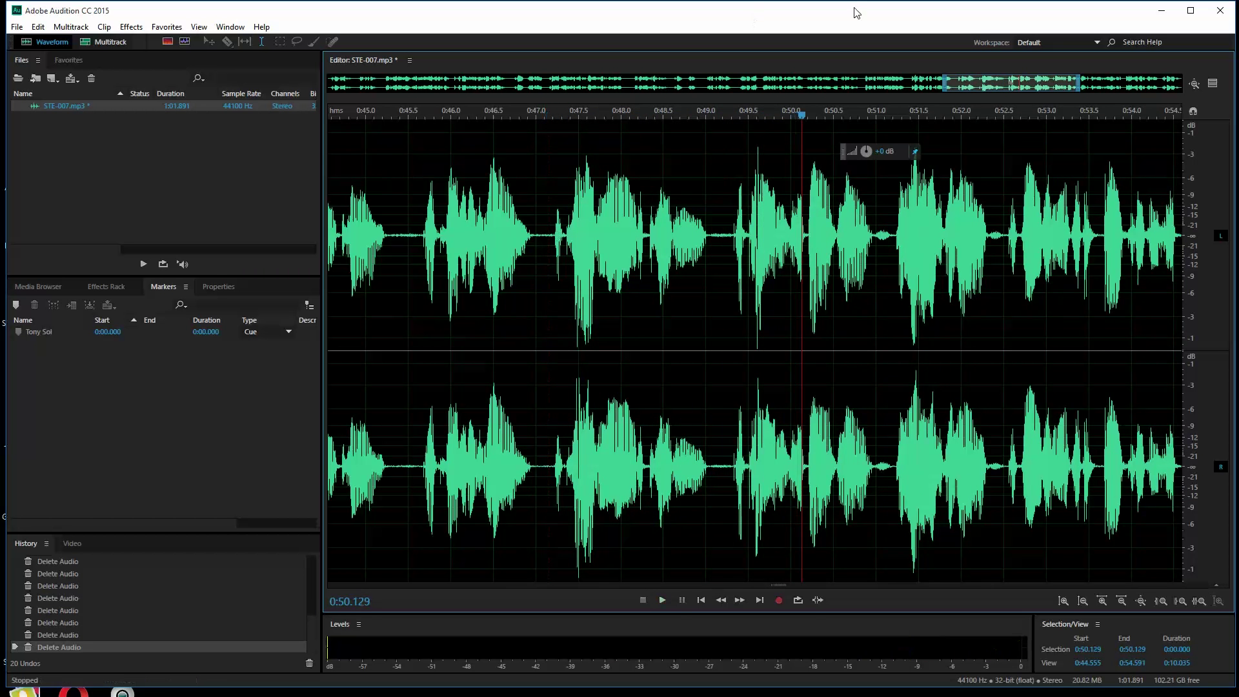
left_click_drag(1080, 87, 1196, 92)
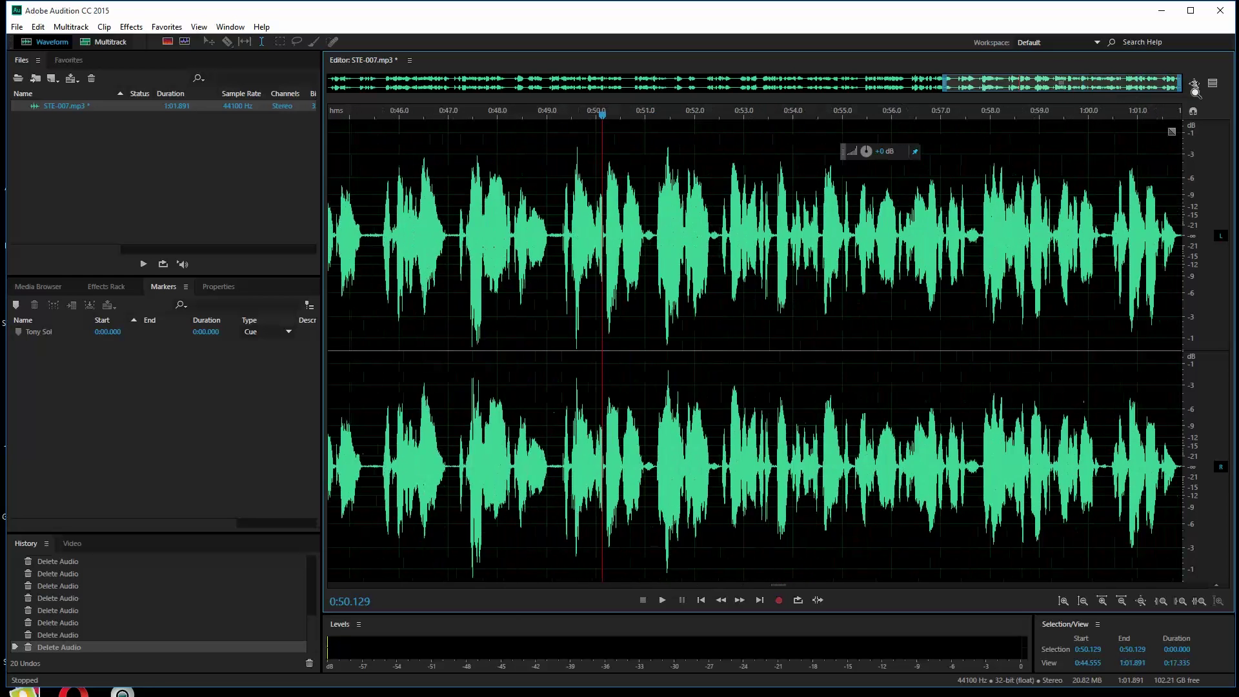
left_click_drag(947, 83, 307, 98)
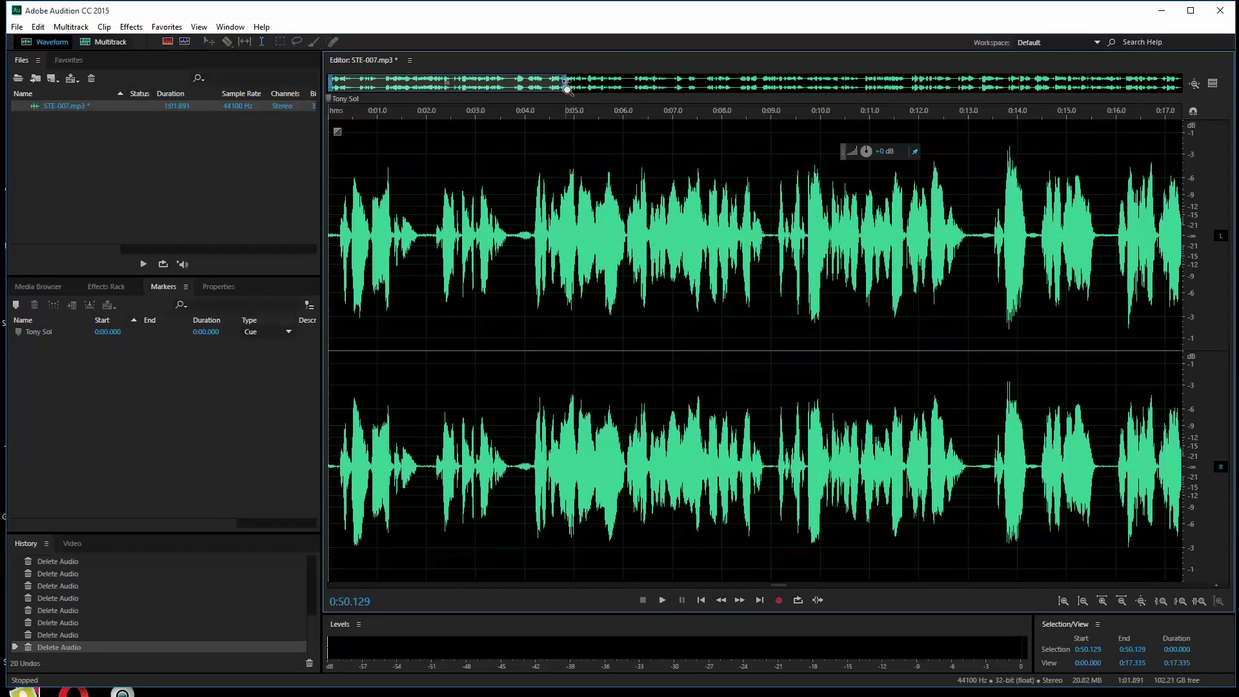
Confirm the recording ends at 1:01.891, then select everything with Ctrl+A.
left_click_drag(568, 89, 1181, 88)
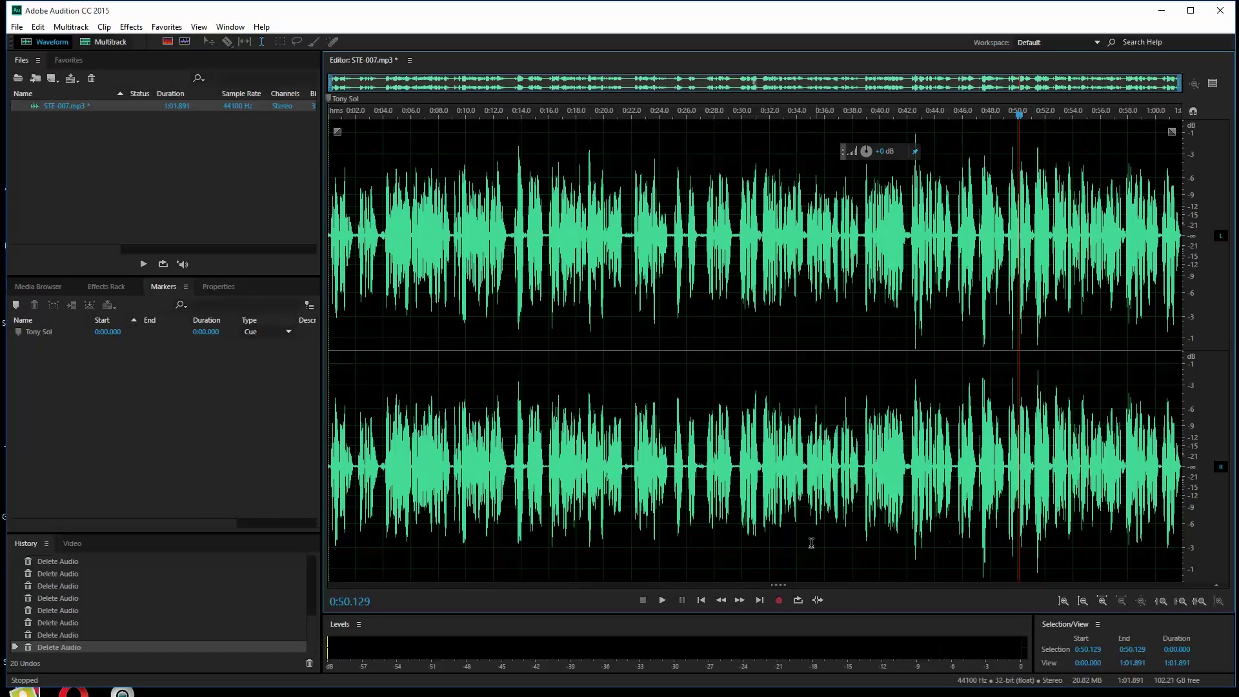
left_click_drag(1019, 114, 1204, 143)
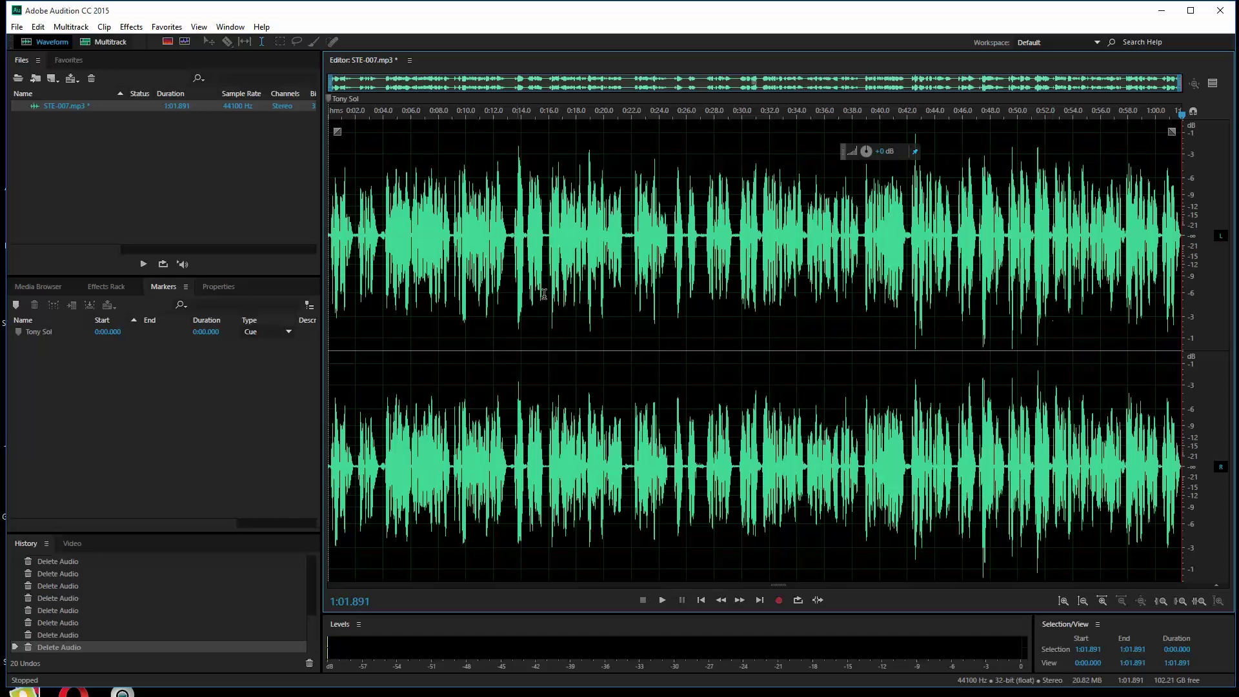
left_click(701, 328)
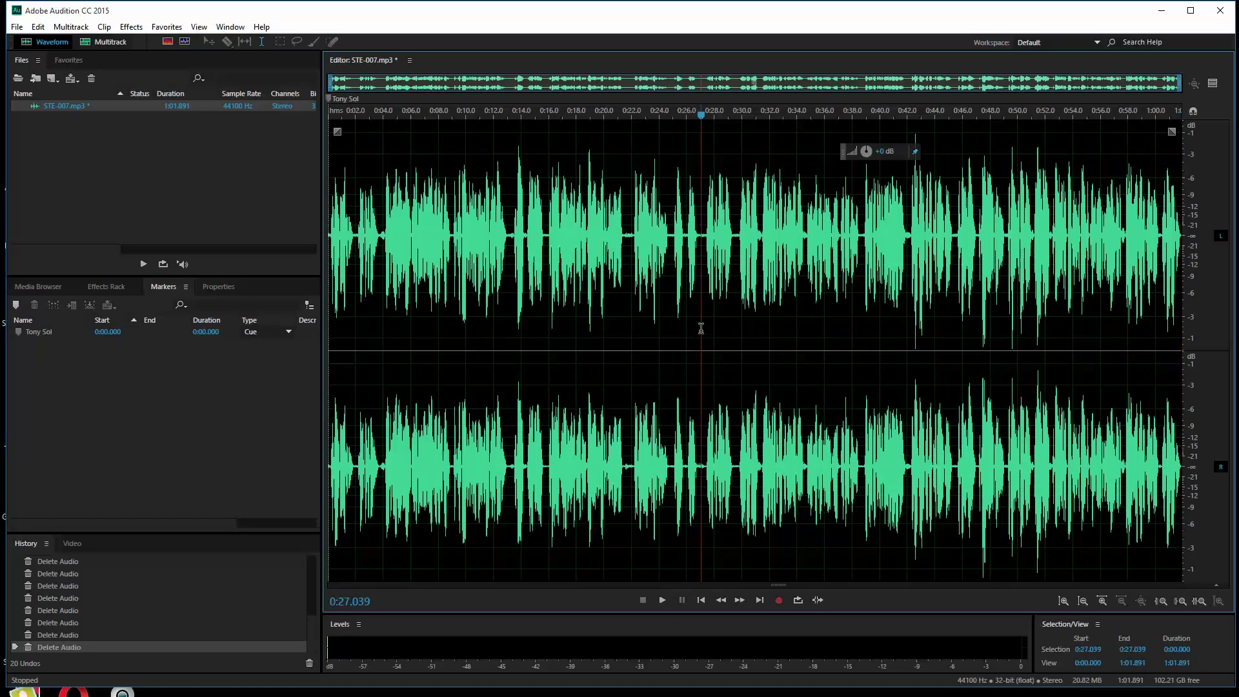
key("ctrl+a")
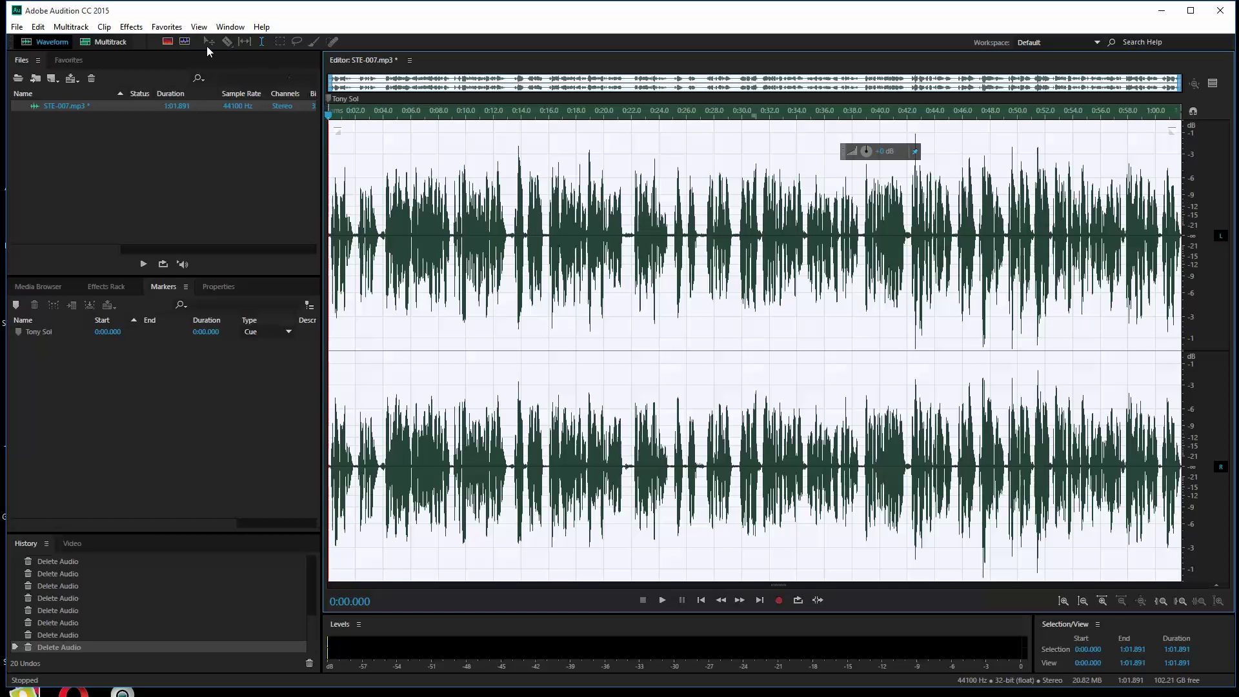
Set Stretch and Pitch to a 1:00.000 duration at High precision, then preview it.
left_click(131, 29)
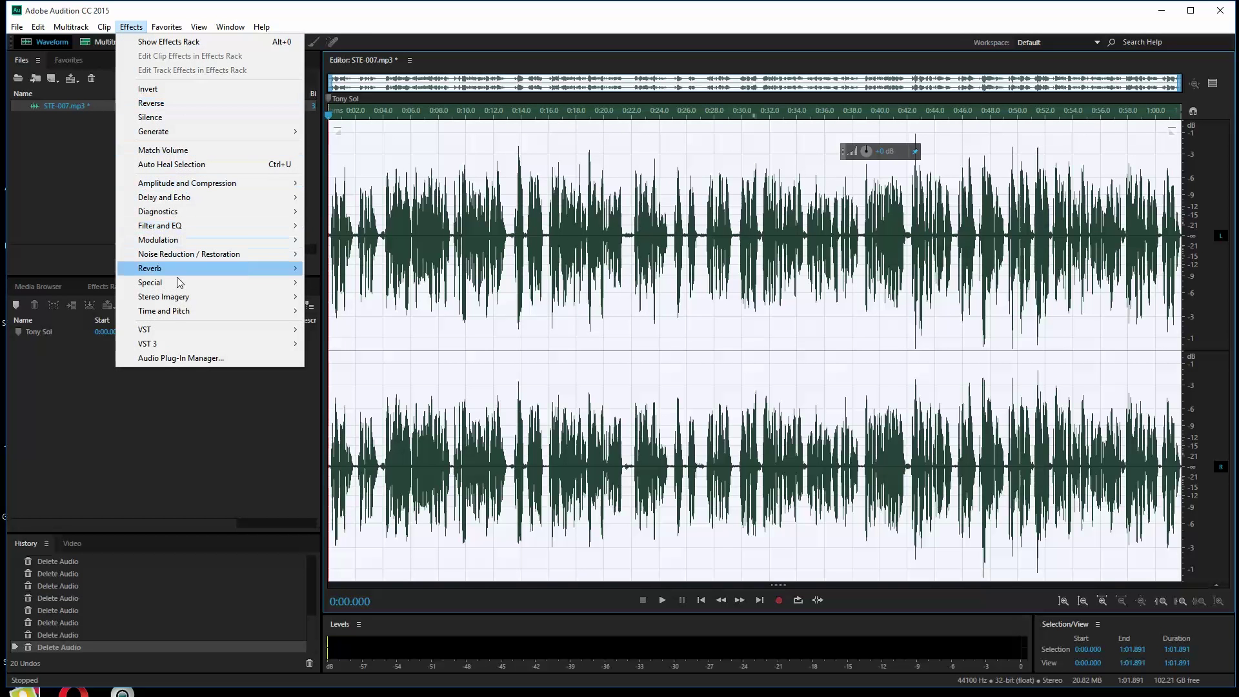
mouse_move(194, 311)
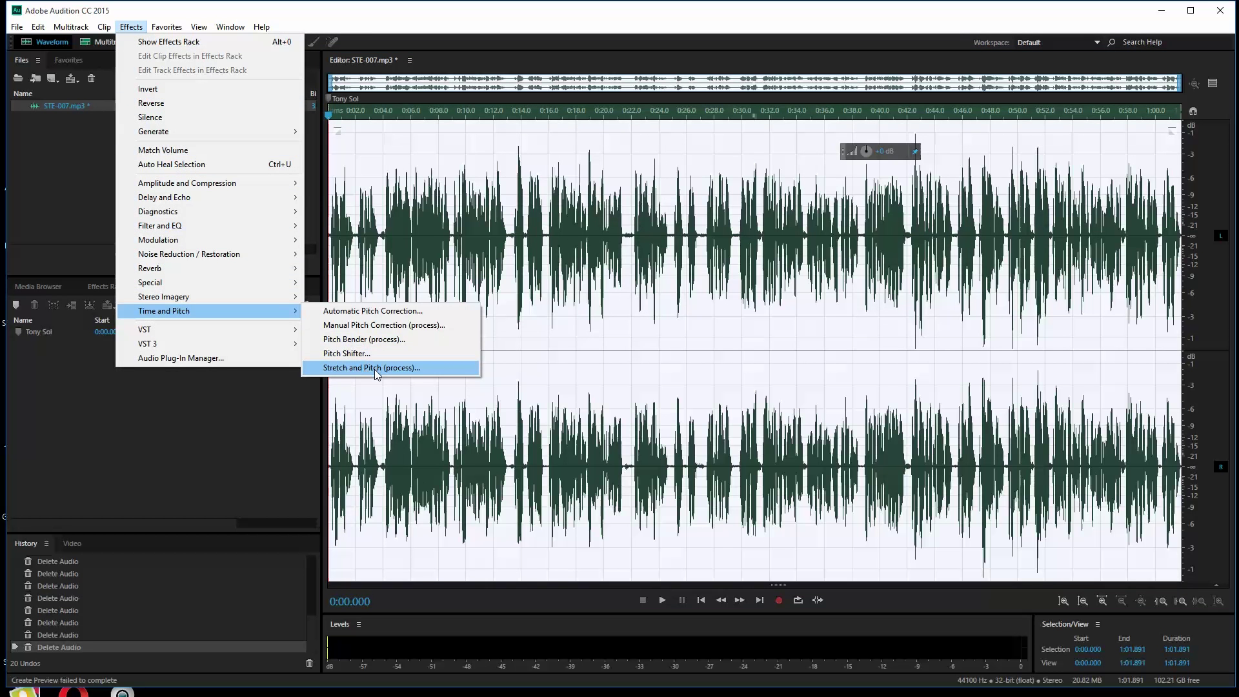
left_click(398, 368)
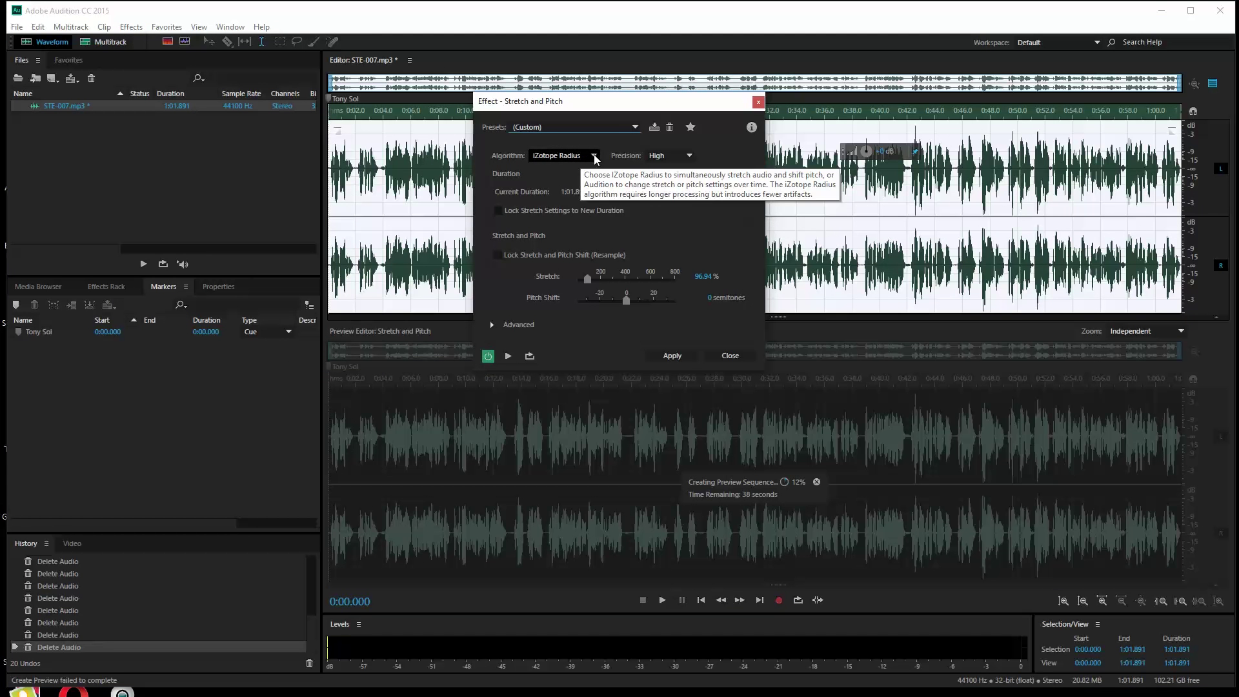
left_click(652, 157)
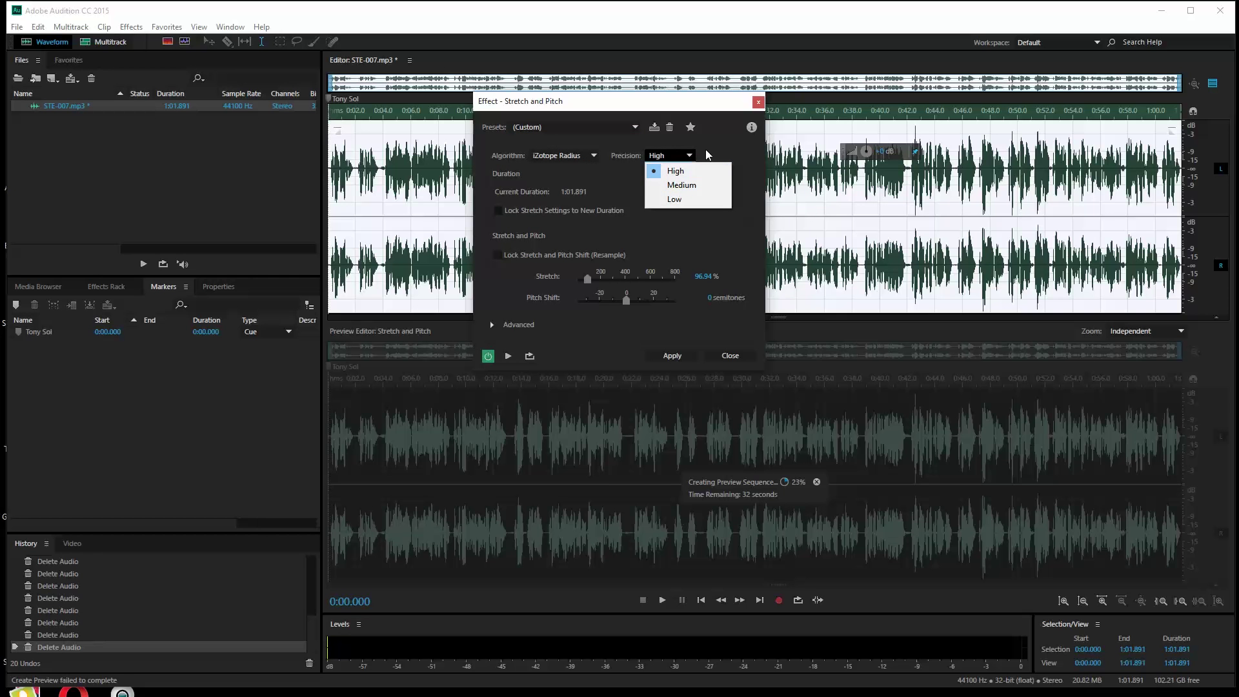
left_click(705, 155)
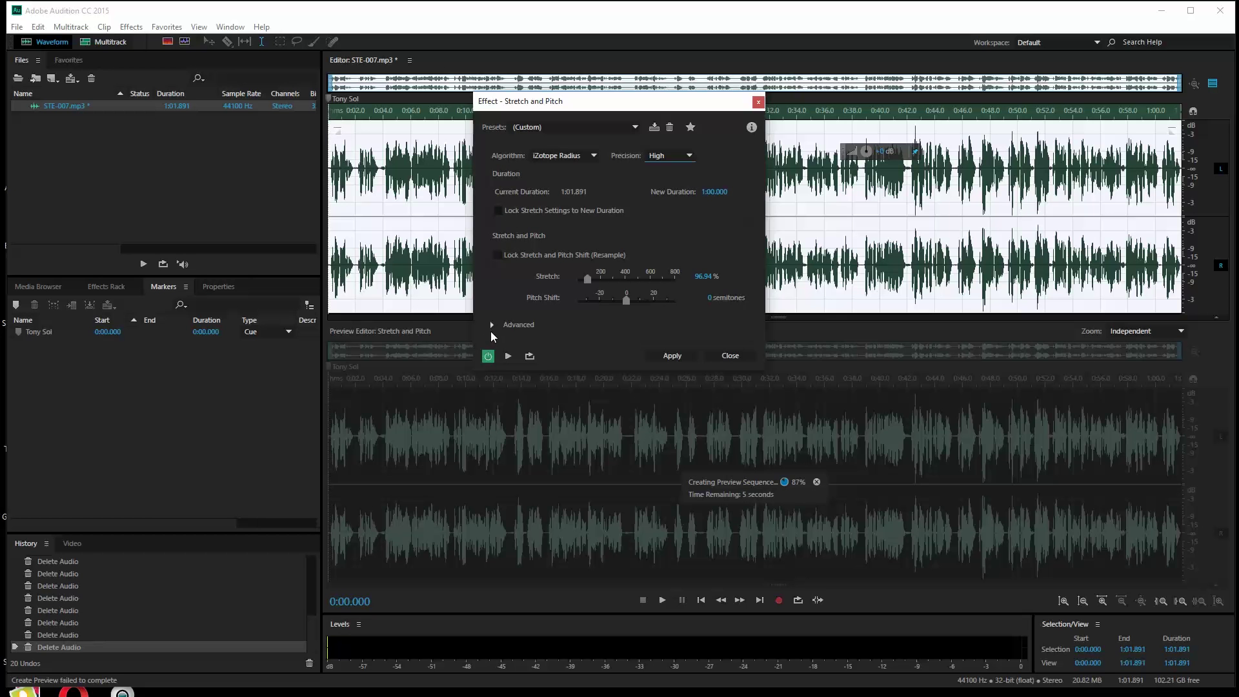
left_click(494, 325)
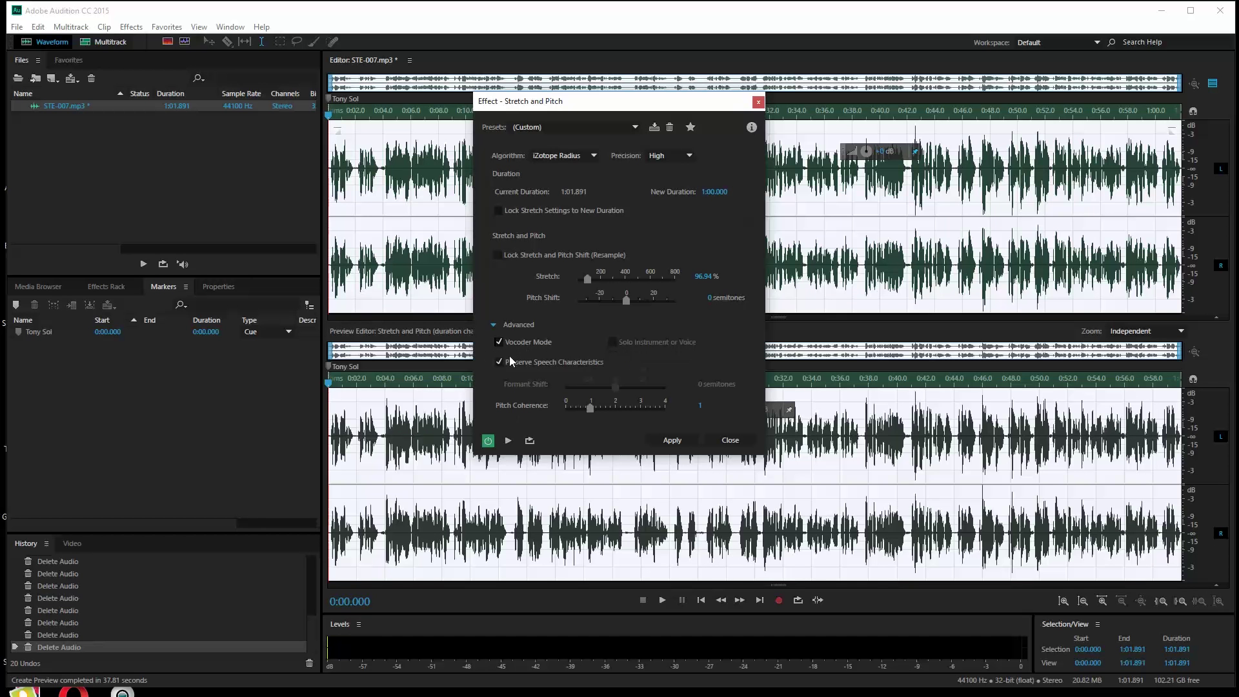
left_click(509, 442)
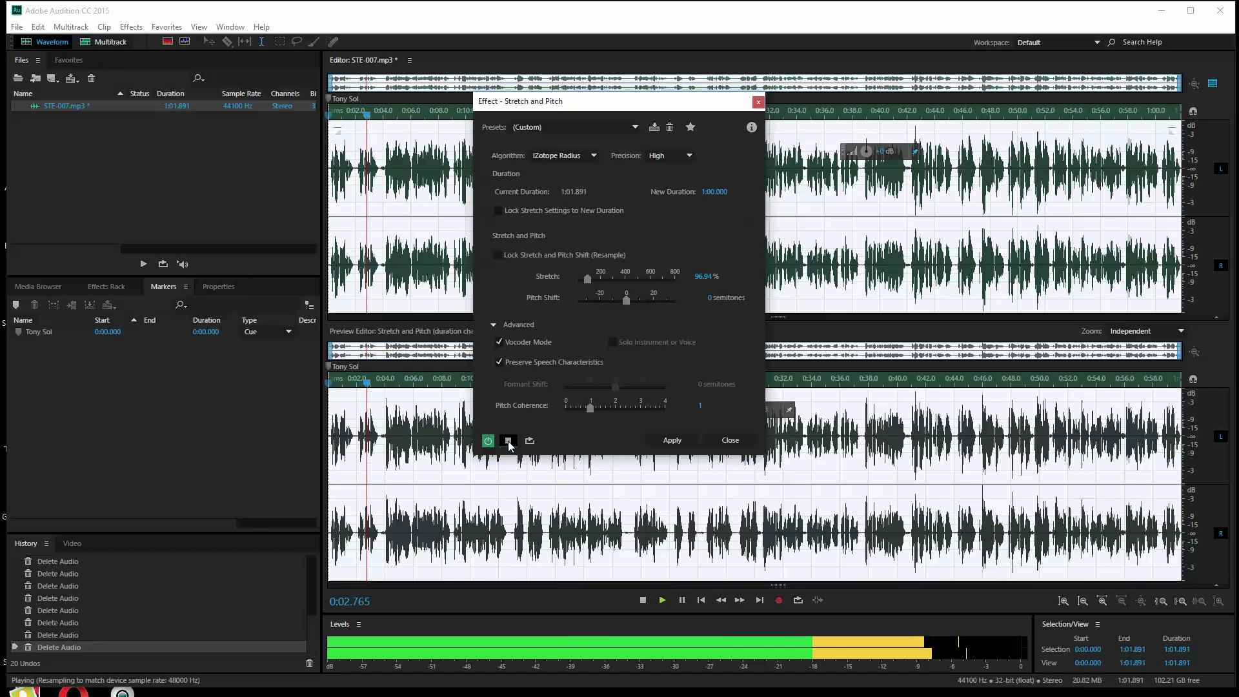
left_click(506, 444)
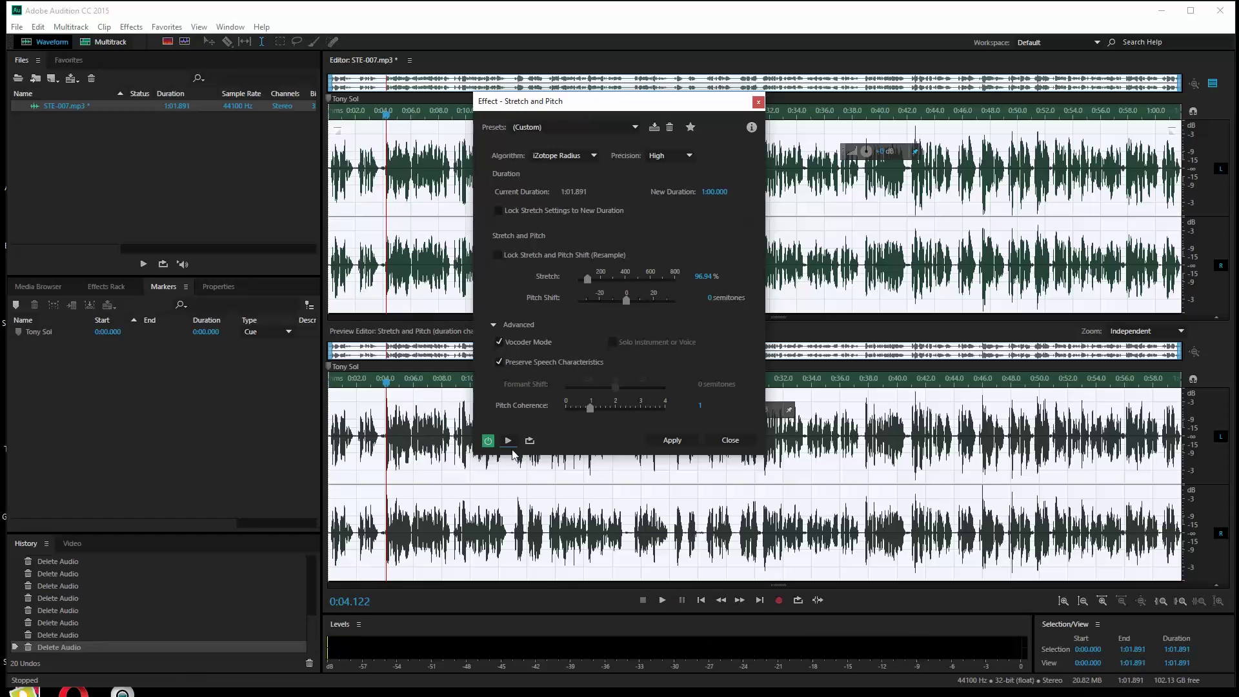
Apply the stretch, confirm the 1:00.000 length, and play the result back.
left_click(674, 439)
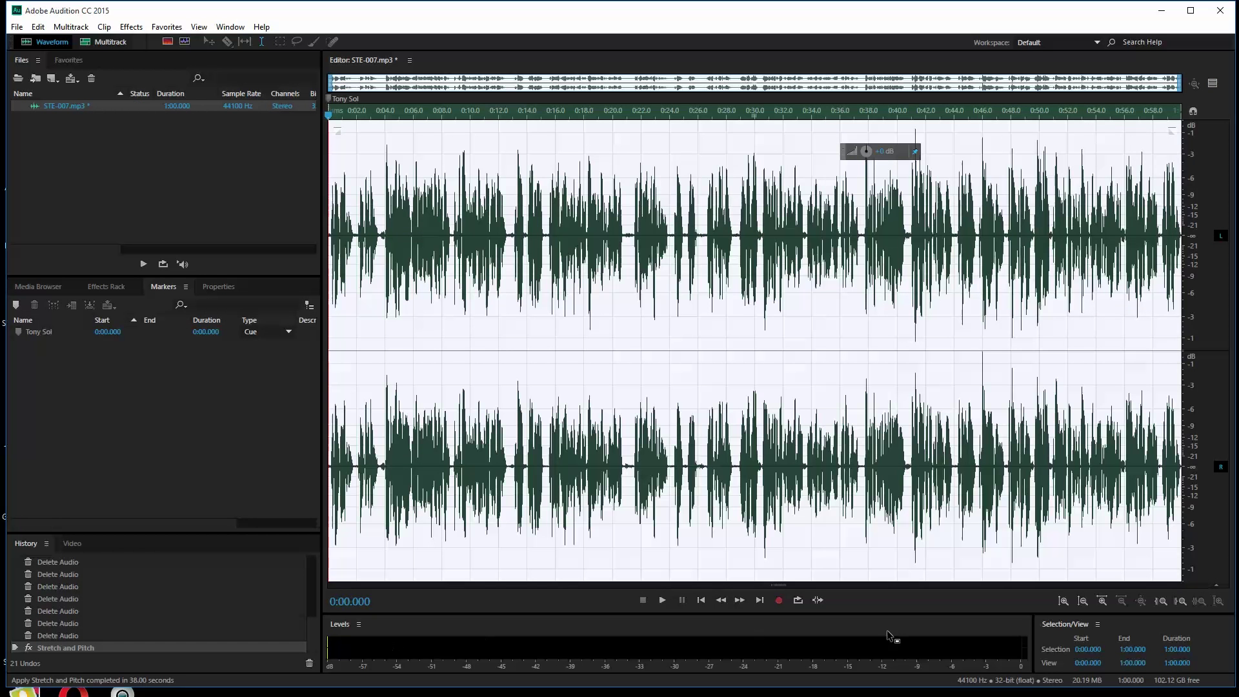
left_click(760, 601)
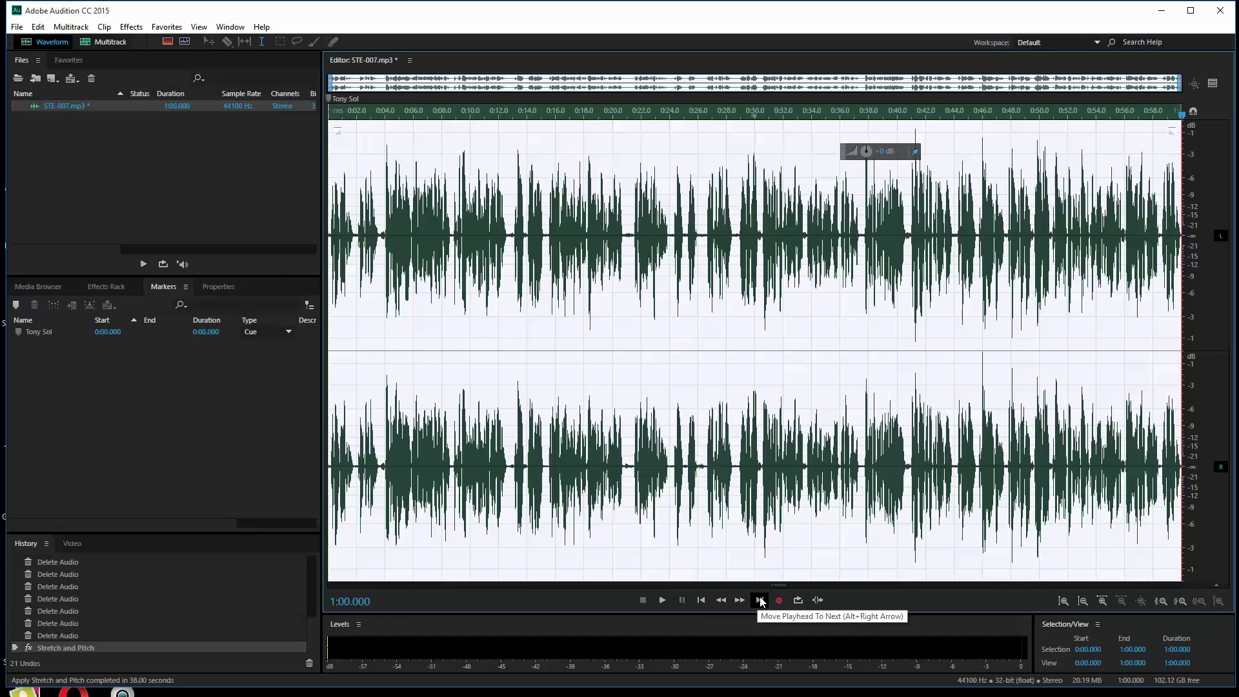
left_click(701, 600)
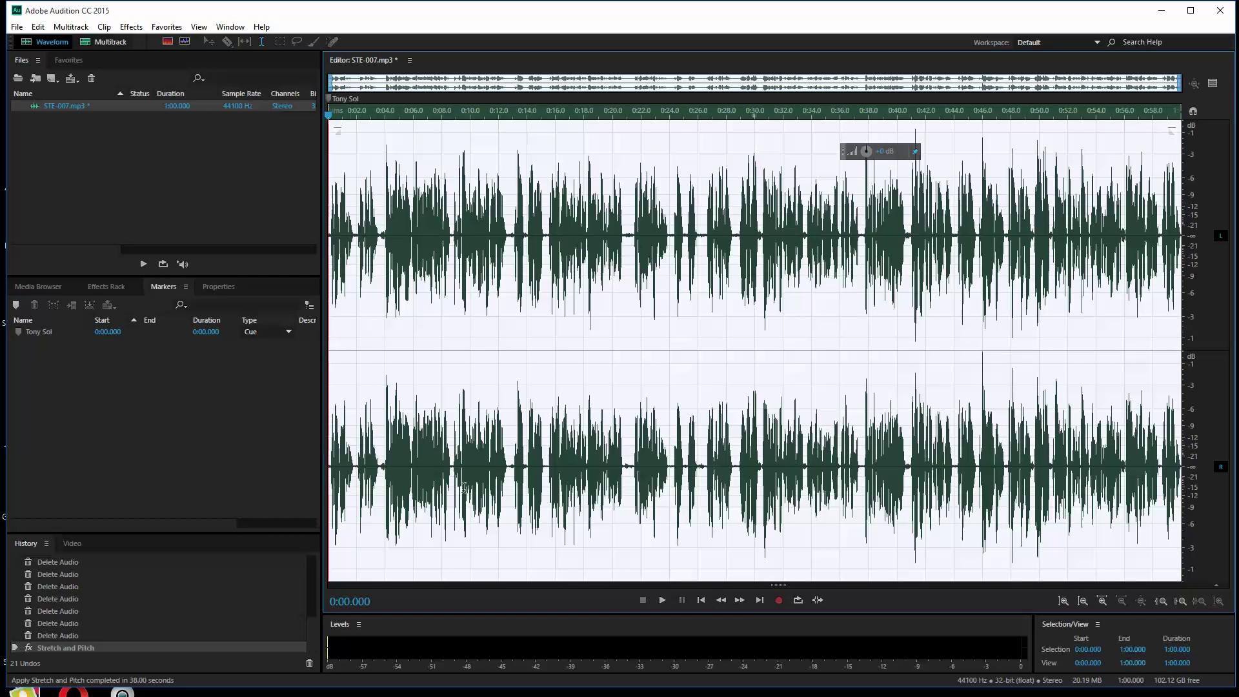
left_click(663, 600)
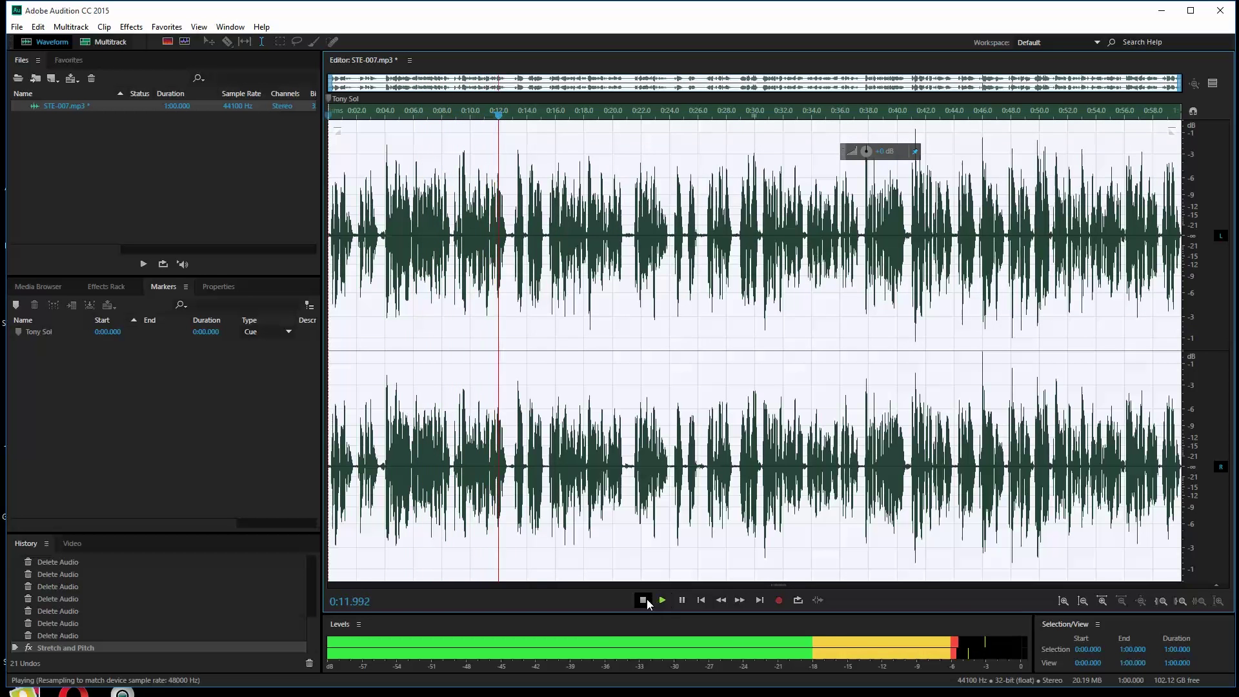
left_click(643, 600)
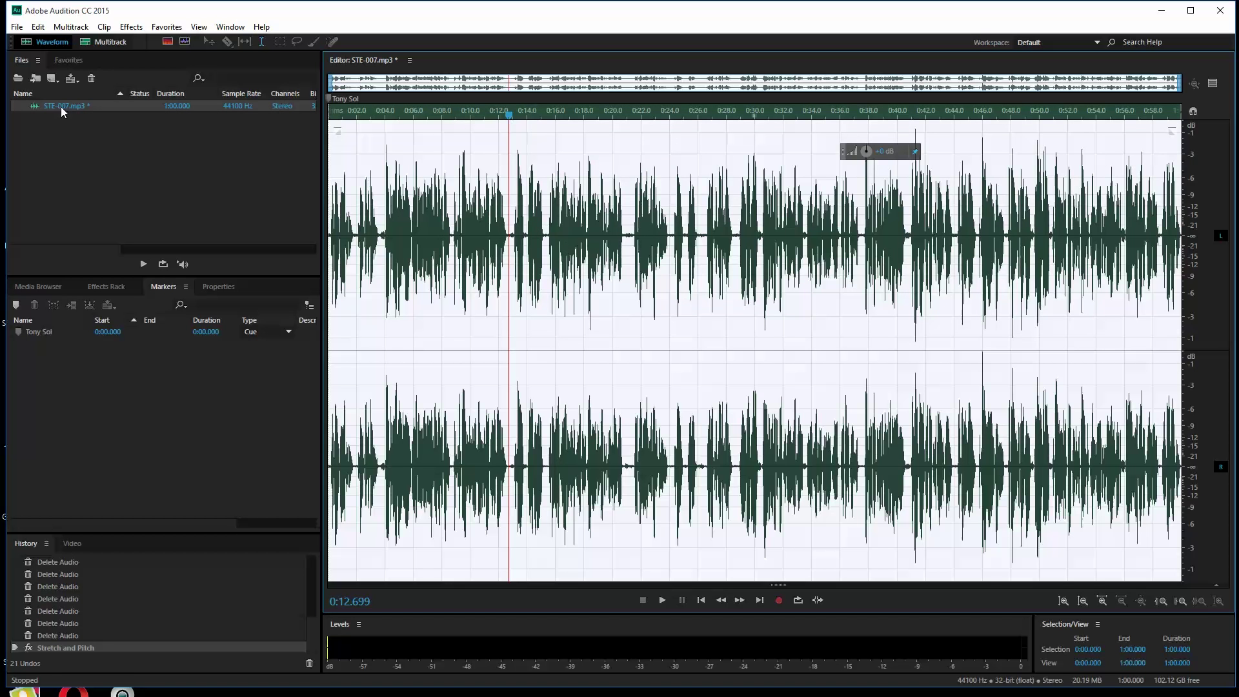
Save the audio under the new name Tonys-soloquy.
left_click(18, 27)
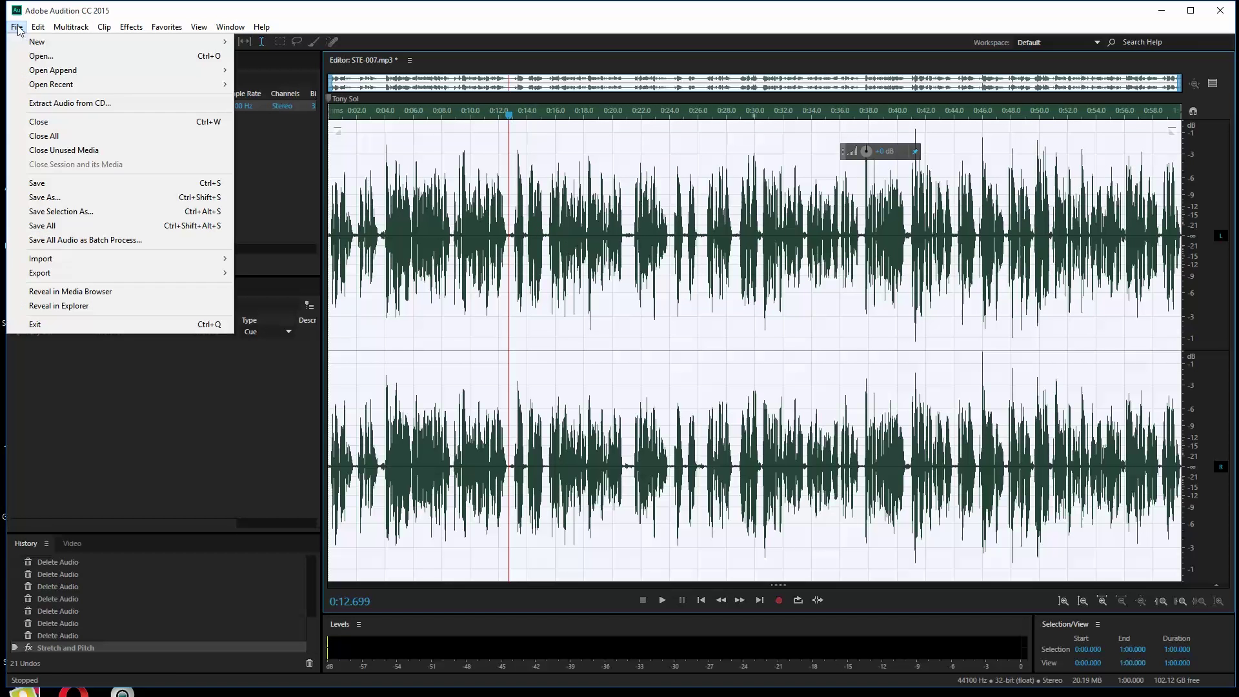
left_click(72, 196)
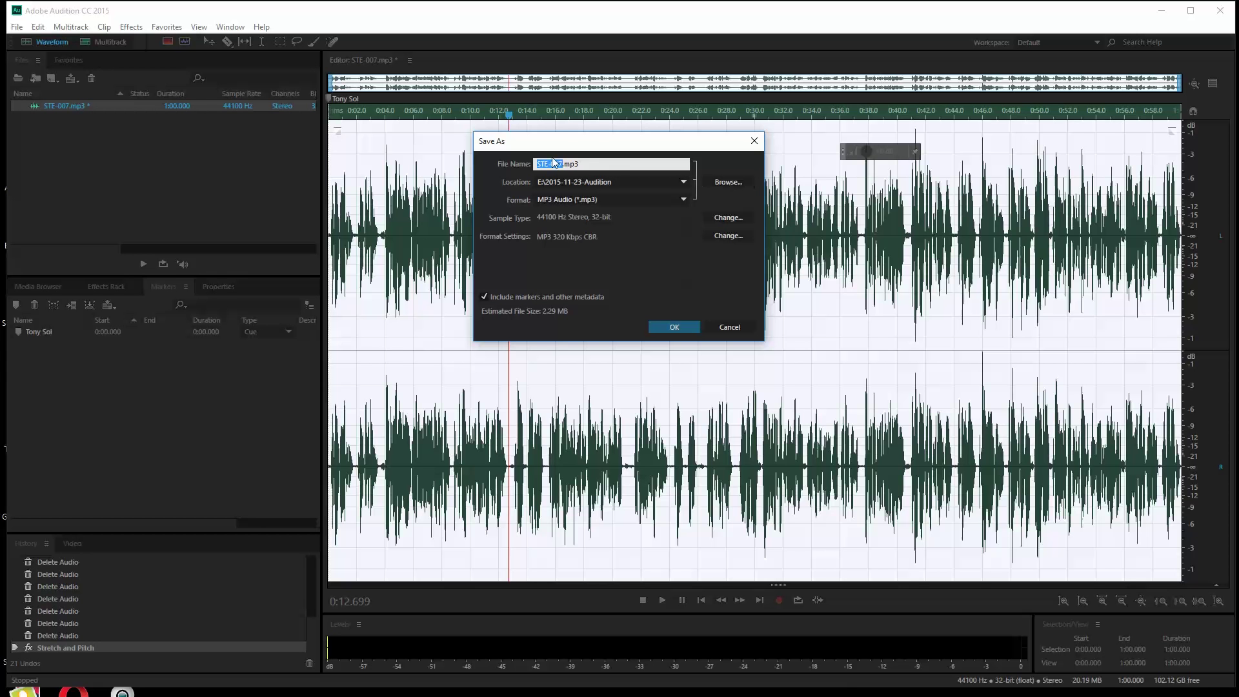
type("Tonys-soloquy")
Convert the sample type to 16-bit depth.
left_click(727, 220)
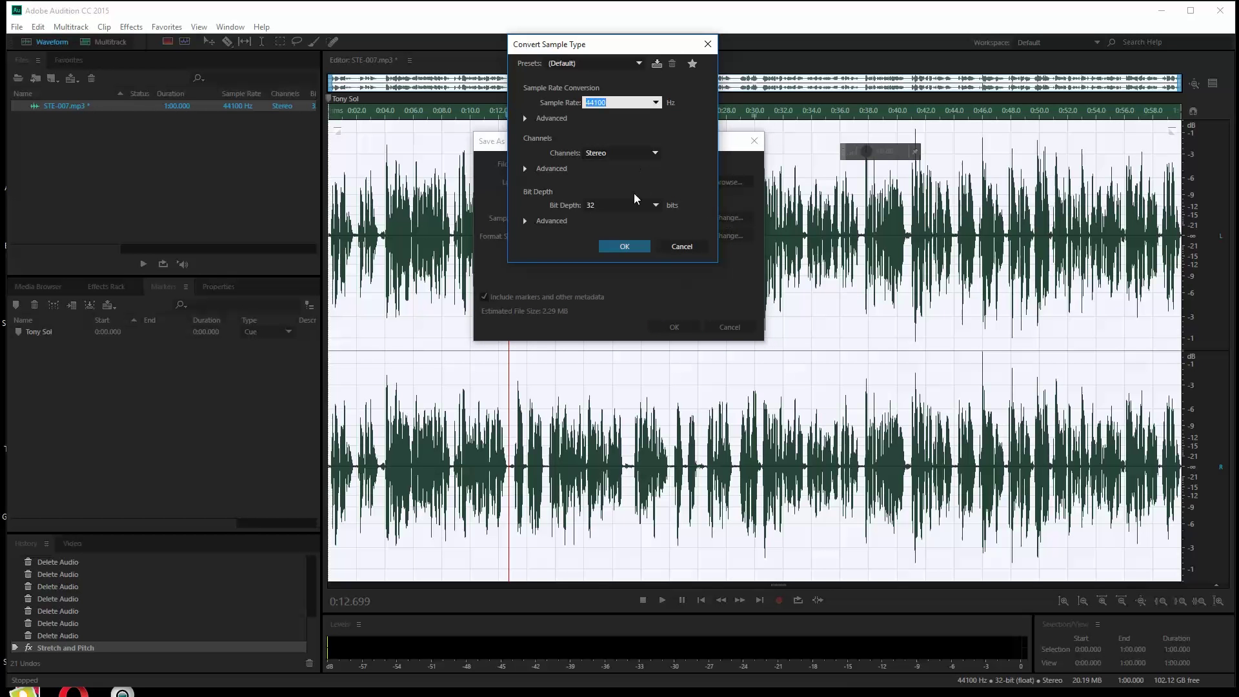
left_click(656, 204)
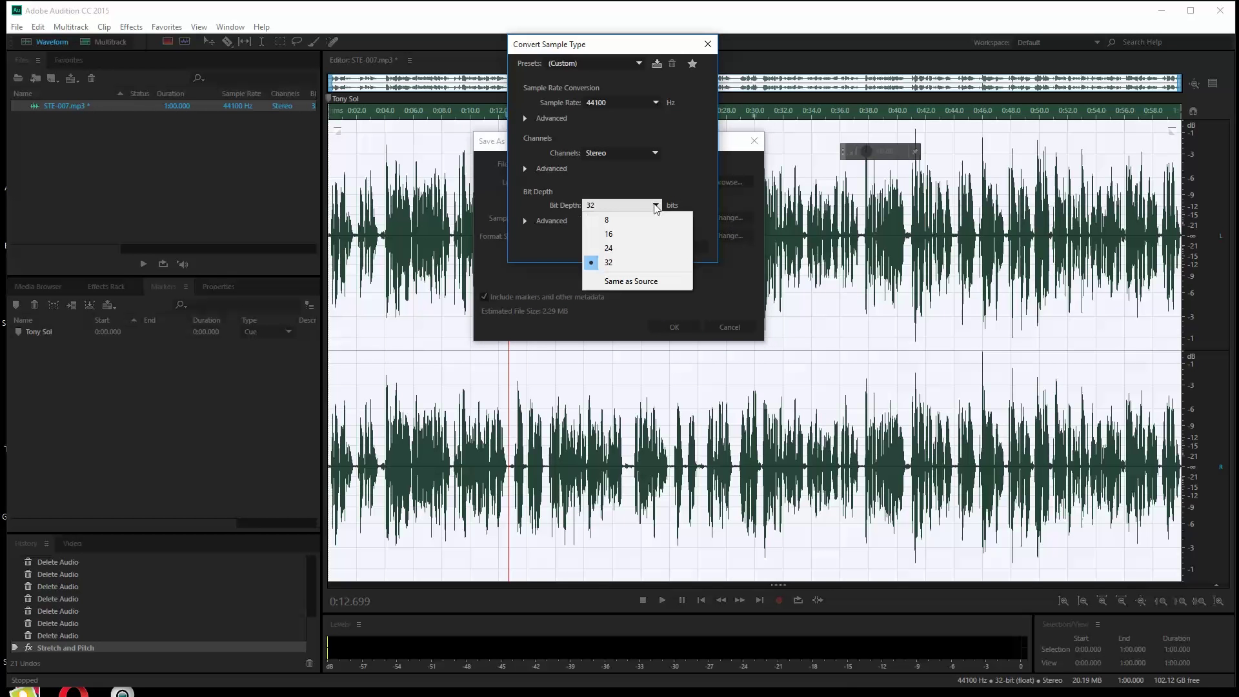
left_click(610, 233)
left_click(629, 245)
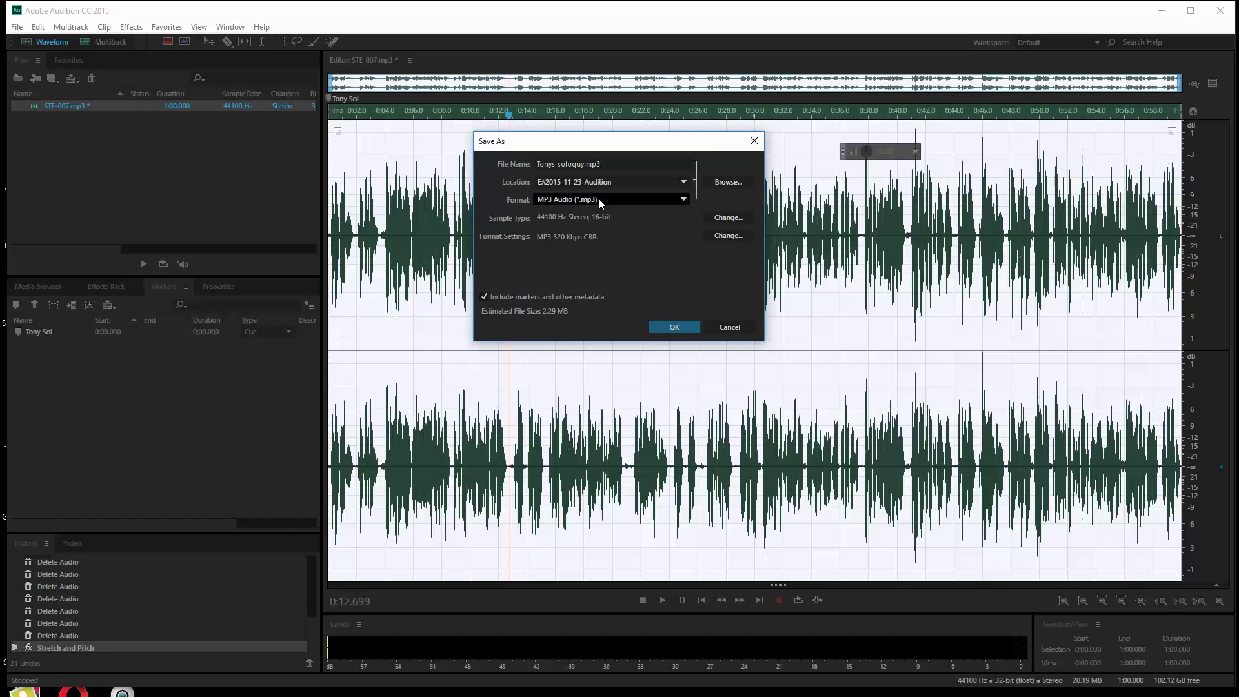
Save Tonys-soloquy in Wave PCM (*.wav, *.bwf) format.
left_click(676, 202)
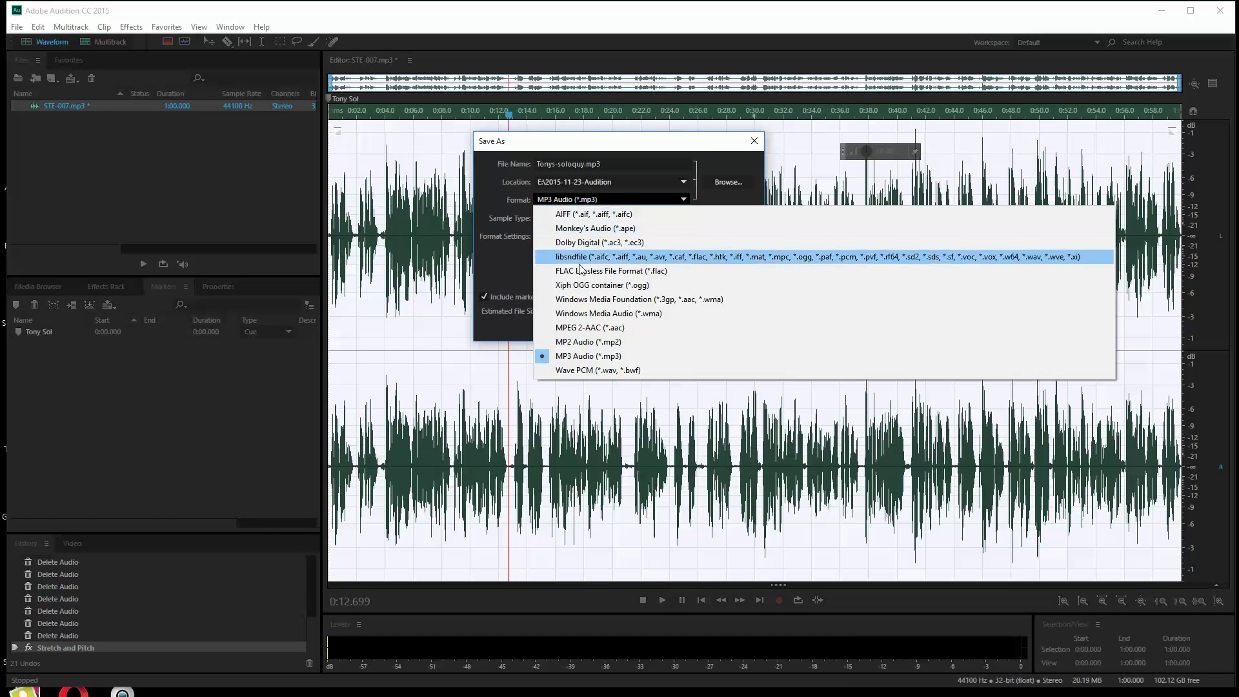
left_click(594, 370)
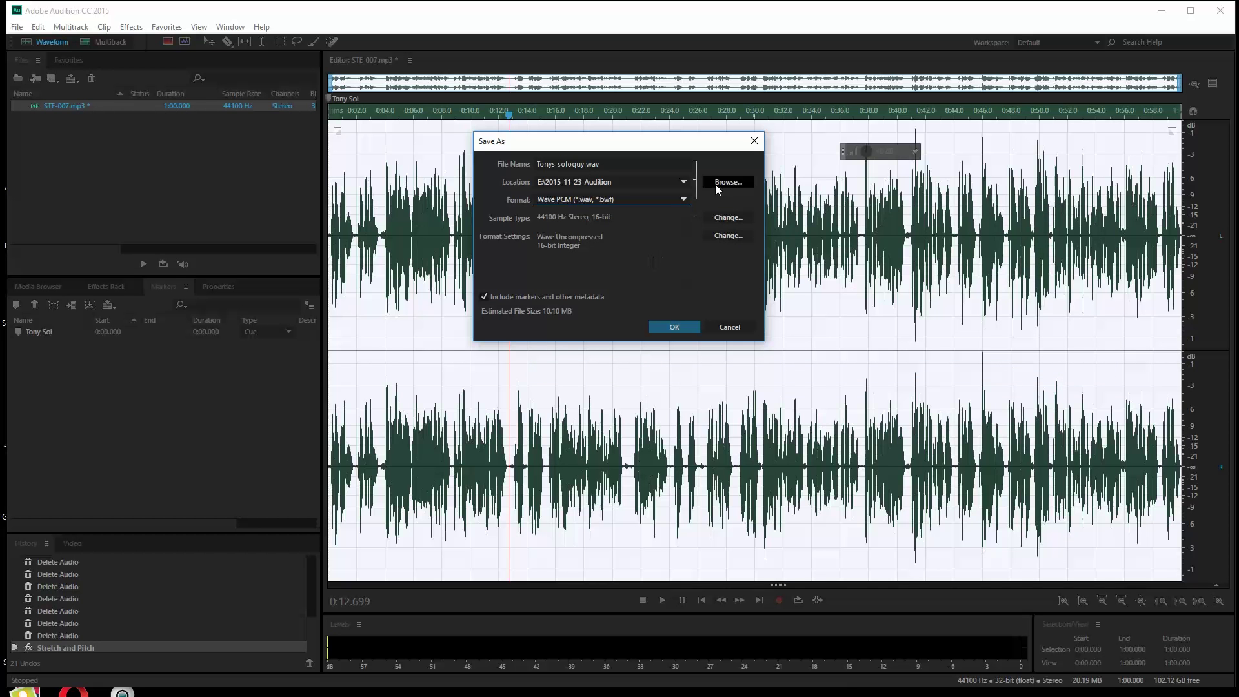
left_click(678, 329)
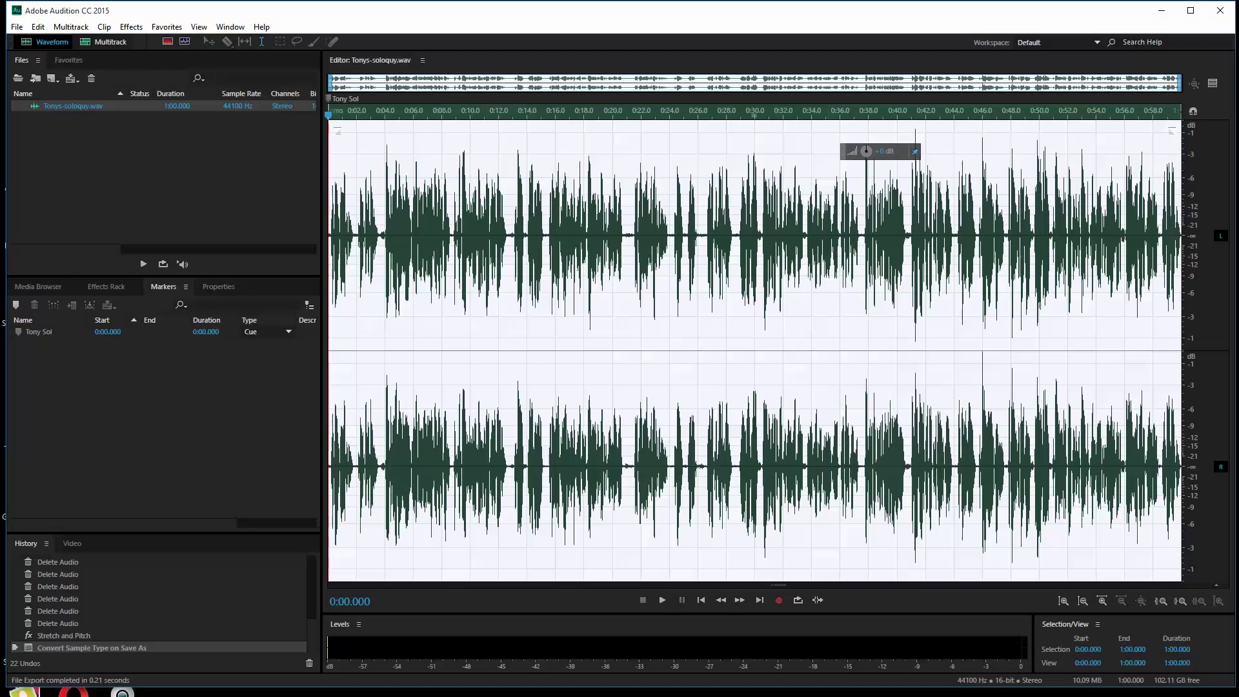
Switch to File Explorer to see Tonys-soloquy.wav in the 2015-11-23-Audition folder.
key("alt+Tab")
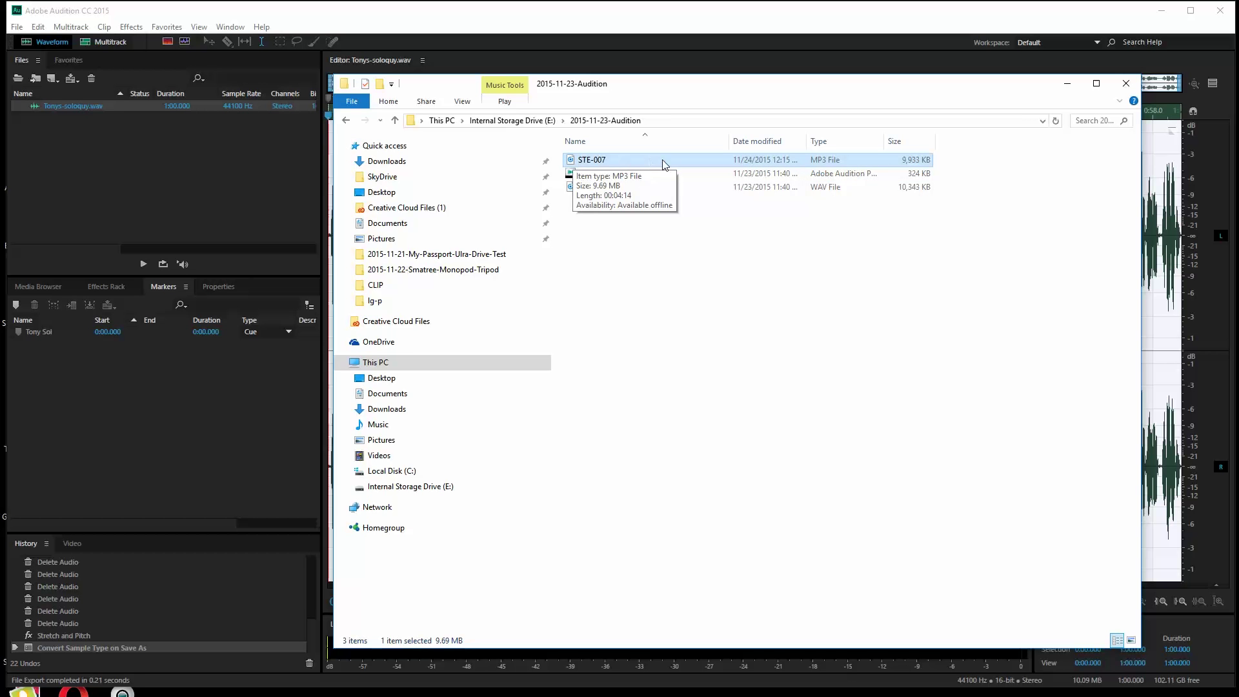
Play Tonys-soloquy.wav in Groove Music to confirm its 1:00 length, then move the player aside.
double_click(571, 187)
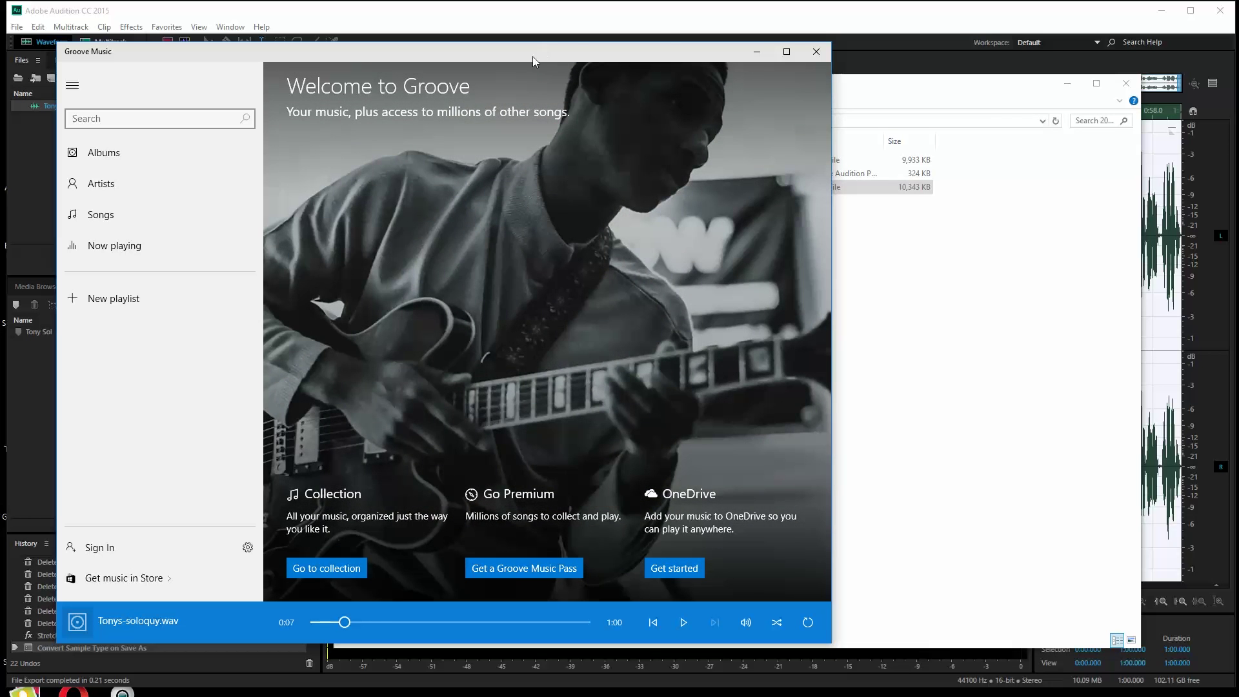
left_click_drag(532, 56, 1238, 162)
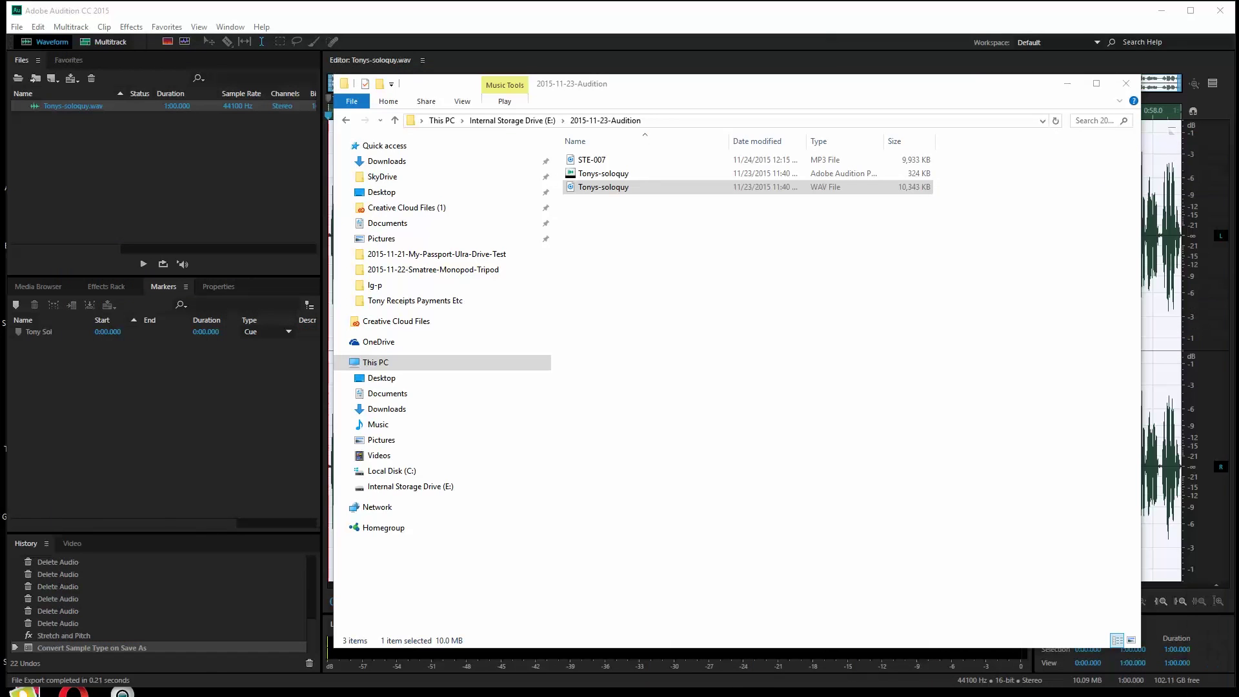